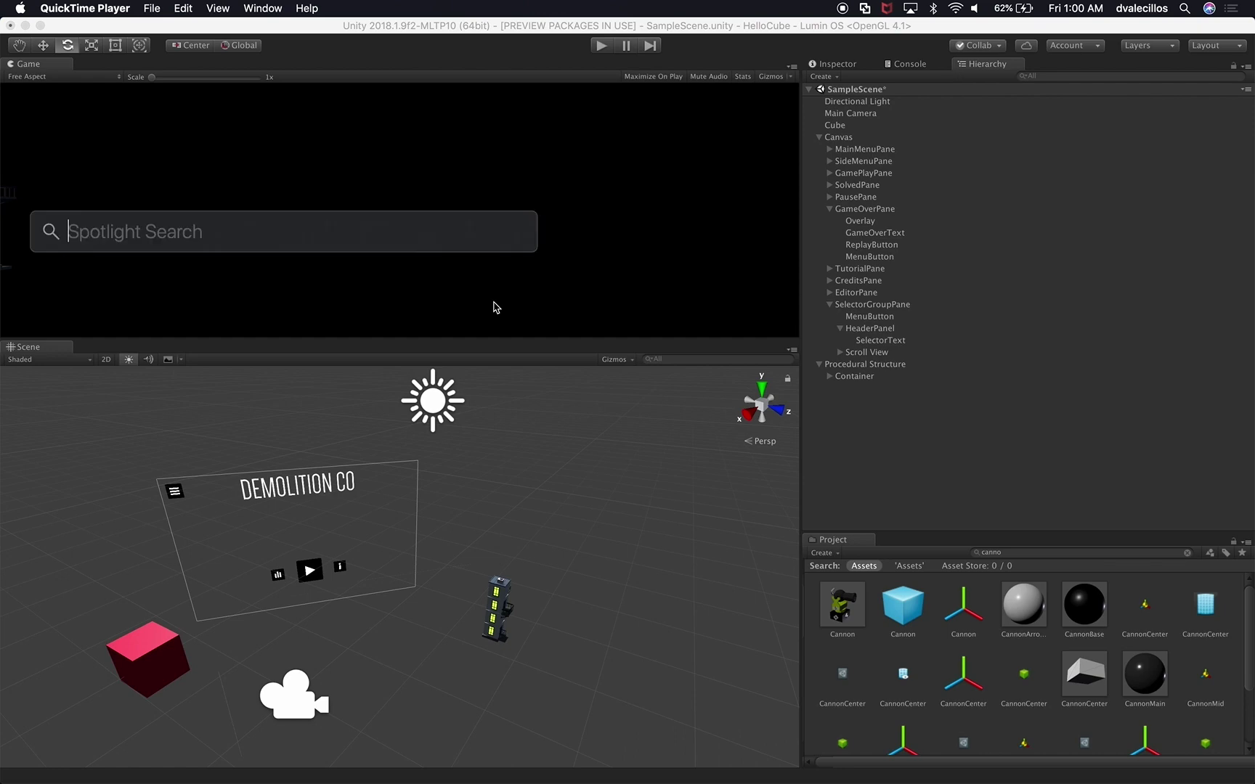
# Step: Find and launch the VirtualRoomGenerator application
pyautogui.write('vir')
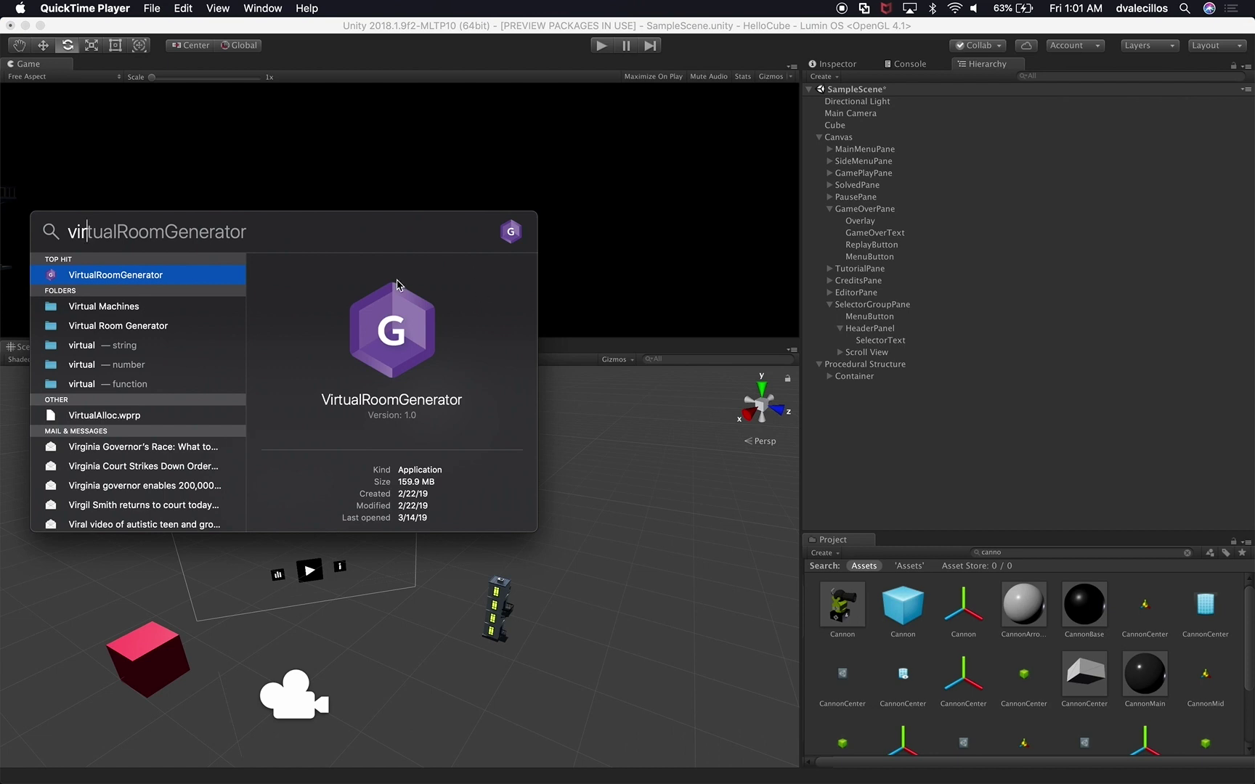
pyautogui.press('Down')
pyautogui.press('Up')
pyautogui.press('Down')
pyautogui.press('Up')
pyautogui.press('Return')
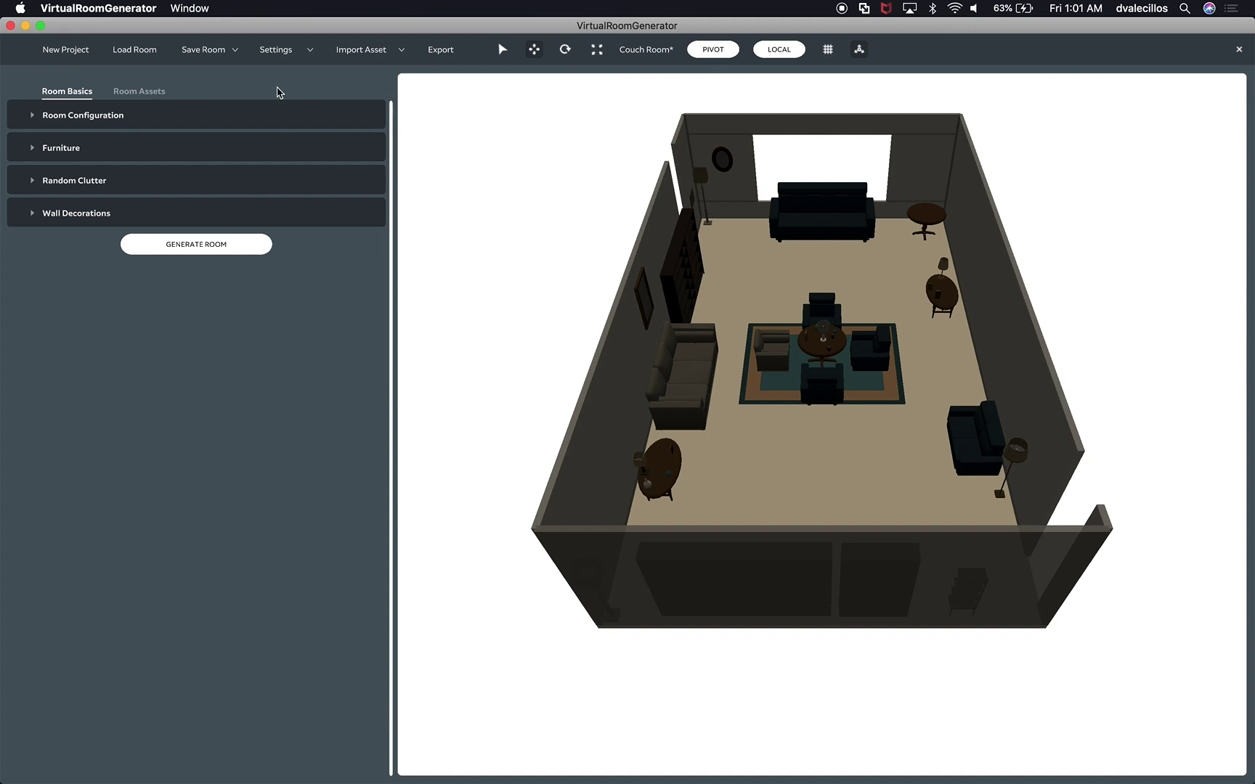
# Step: Create a new project with a randomly generated room, then create another one to get a different random layout
pyautogui.click(80, 54)
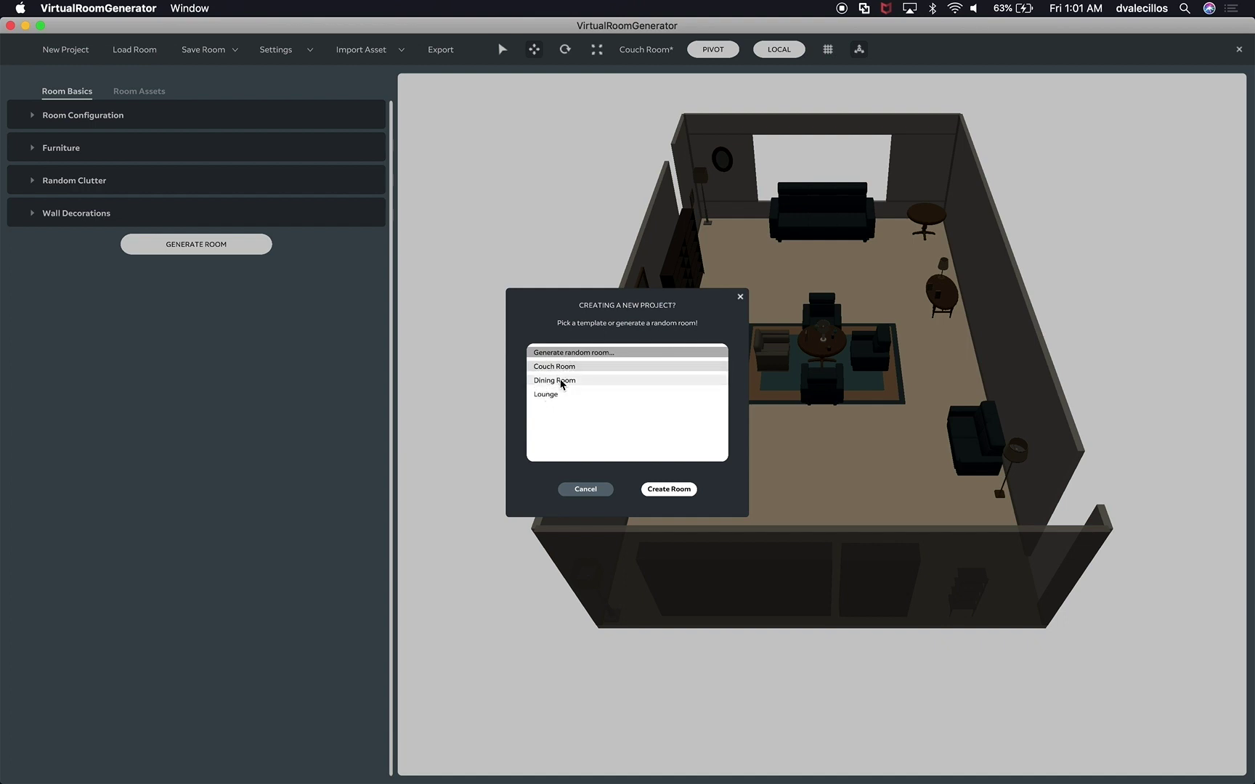
pyautogui.click(566, 368)
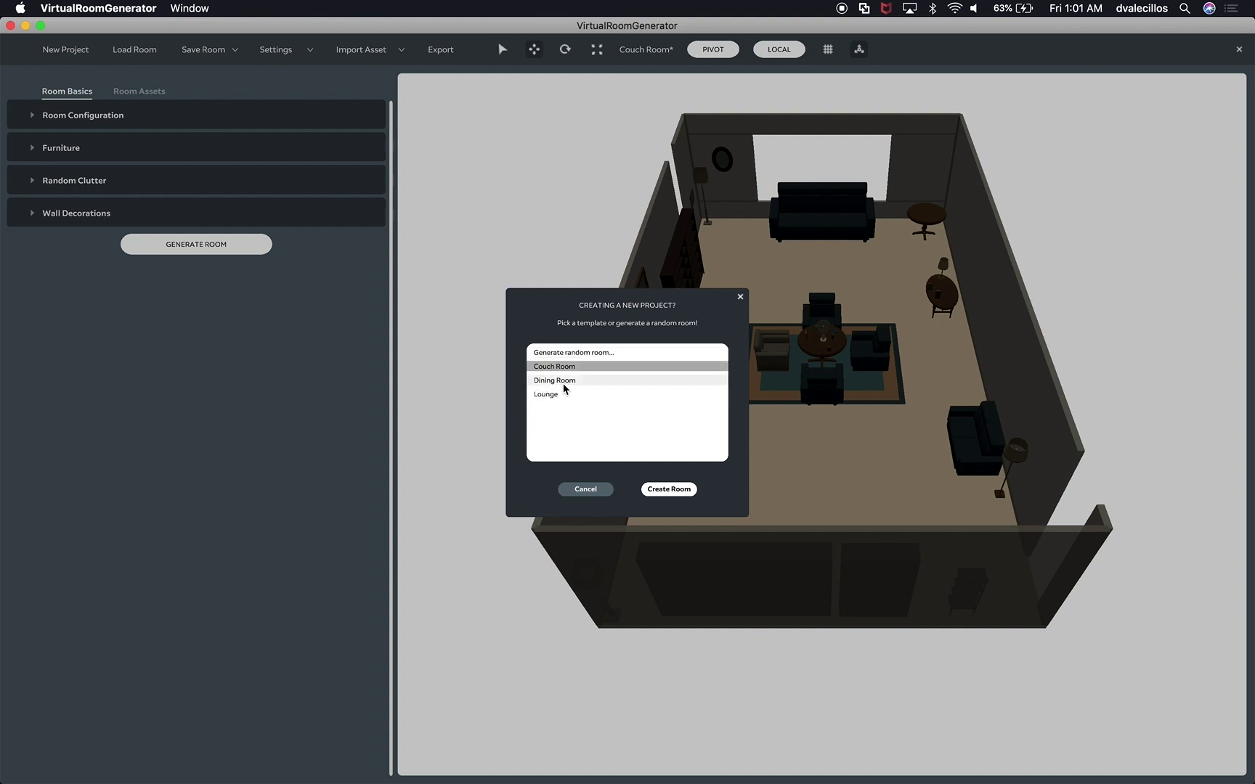
pyautogui.click(563, 382)
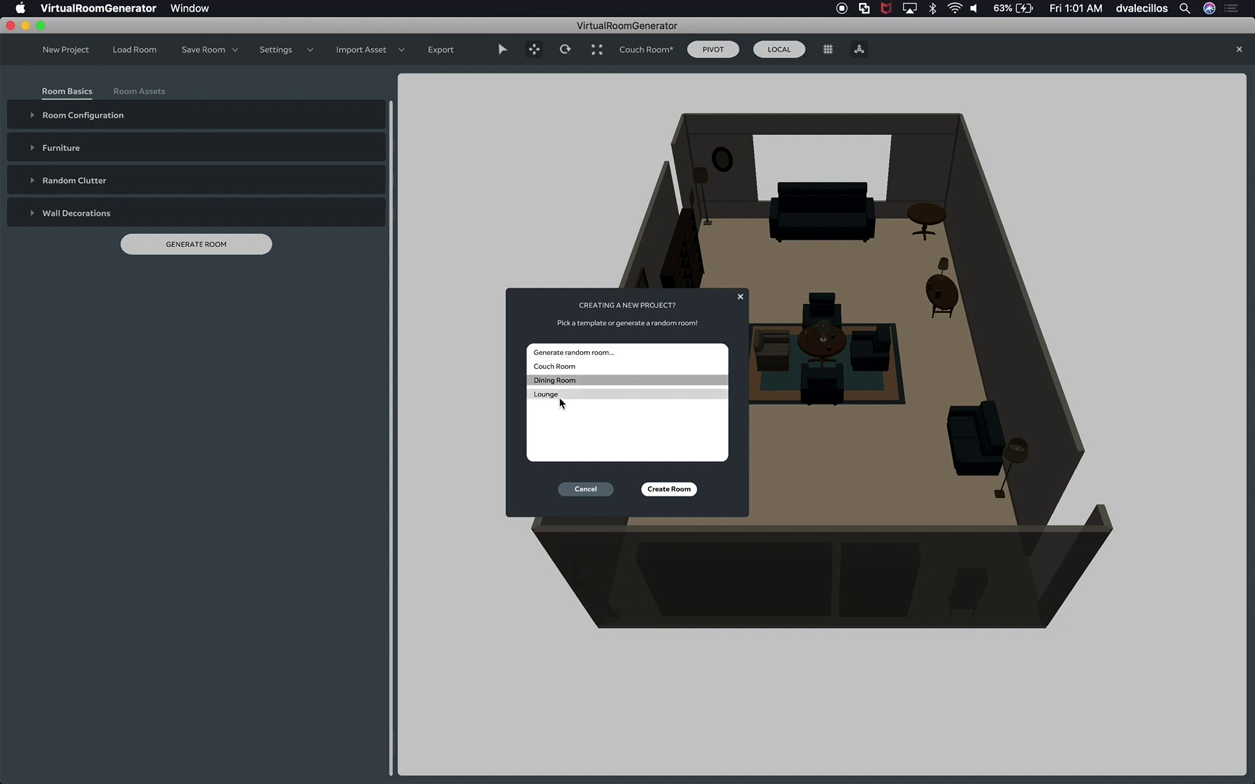
pyautogui.click(594, 353)
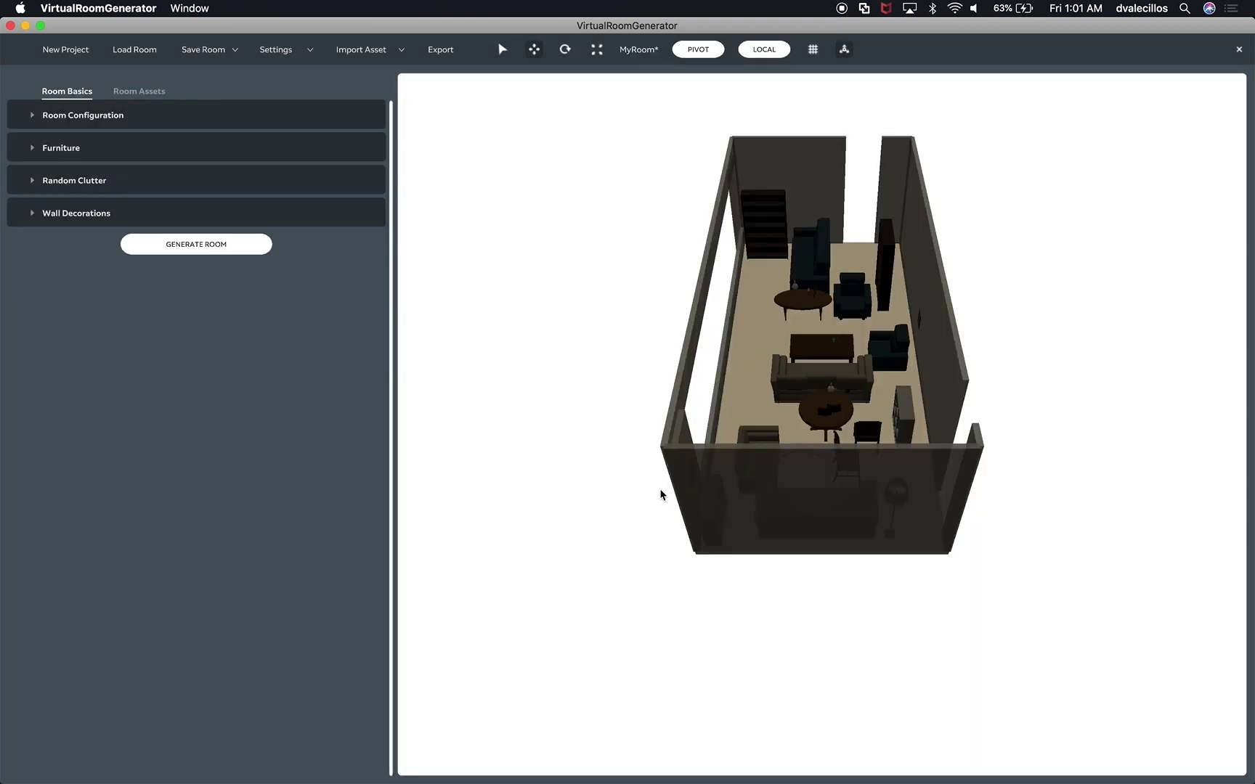
pyautogui.click(653, 487)
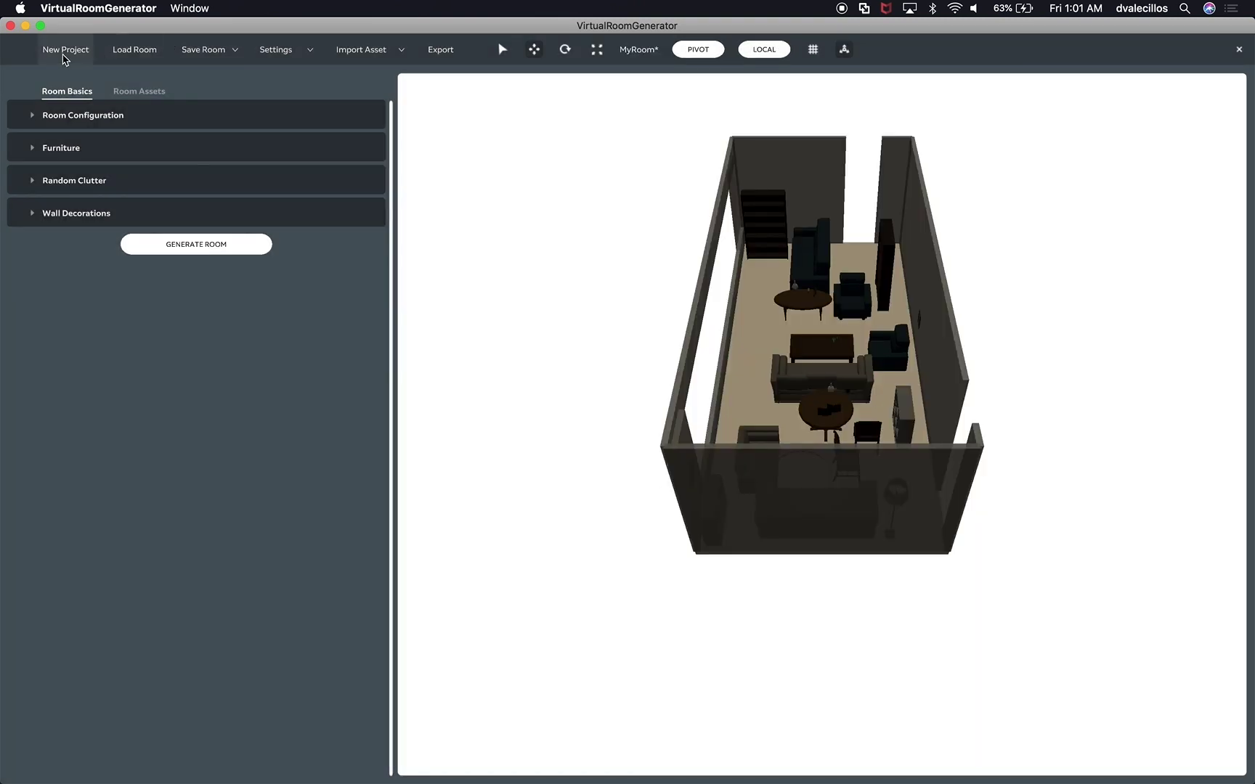
pyautogui.click(65, 50)
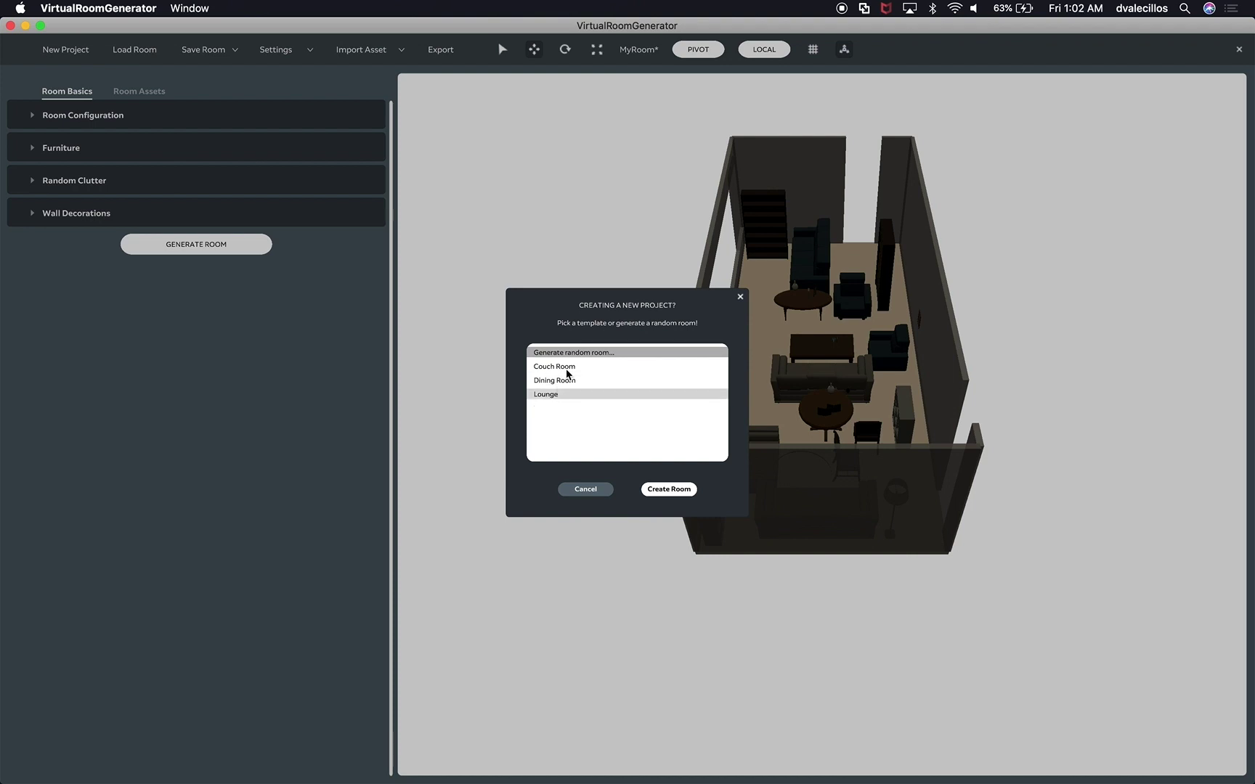
pyautogui.click(667, 491)
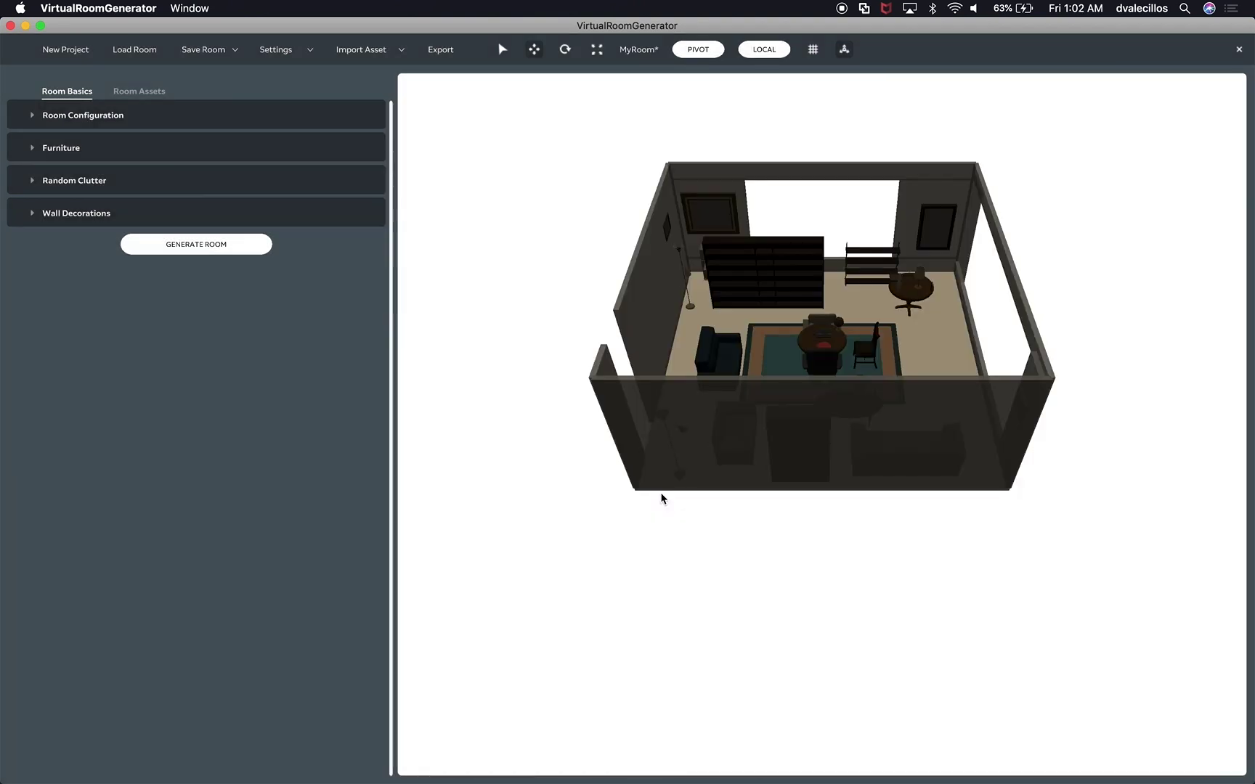
# Step: Examine the furniture on the central rug up close, selecting and focusing on the office chair and the round table
pyautogui.scroll(2, 848, 367)
pyautogui.click(846, 363)
pyautogui.scroll(4, 839, 351)
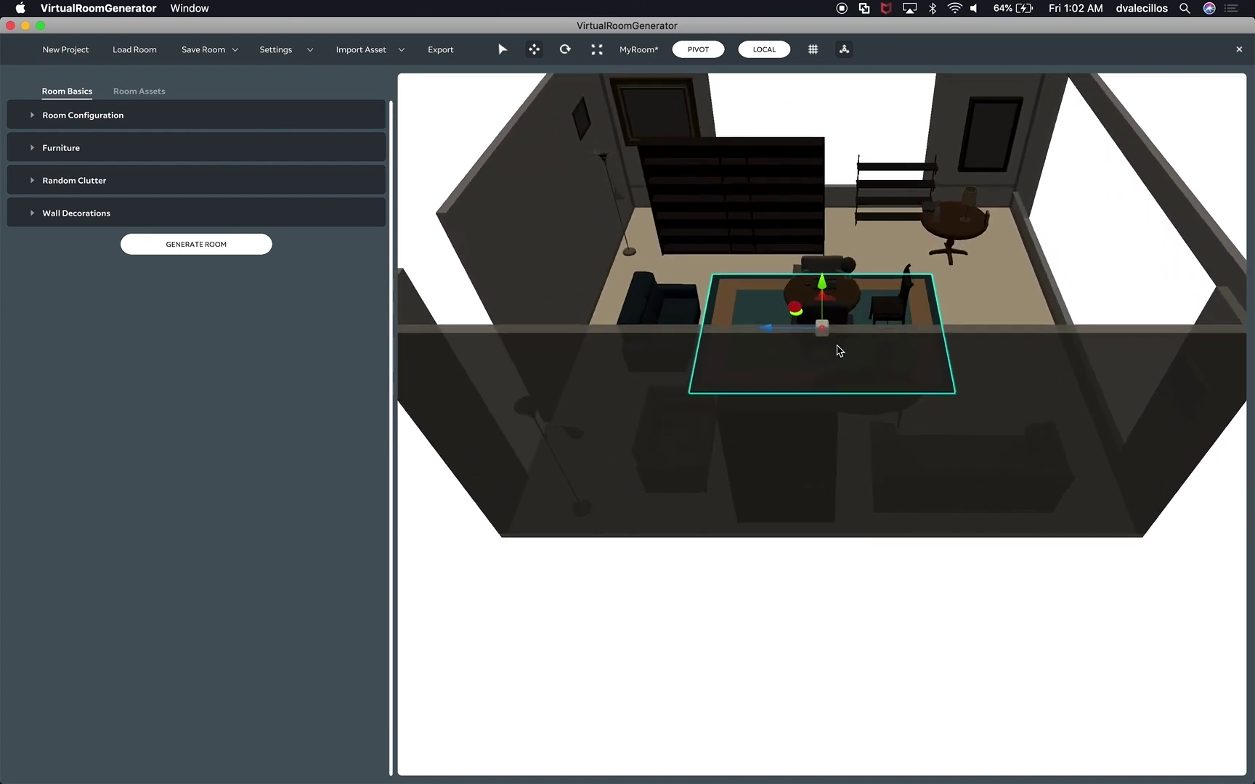
pyautogui.doubleClick(839, 351)
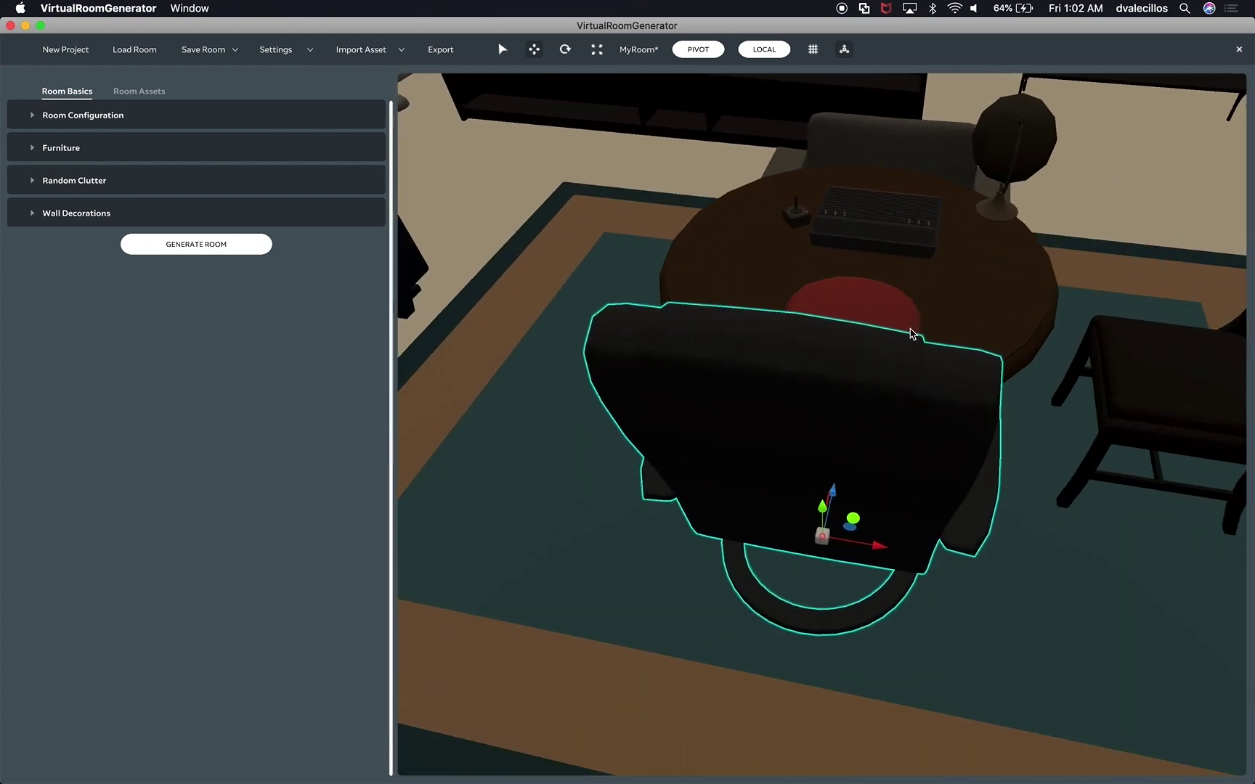
pyautogui.scroll(-3, 913, 357)
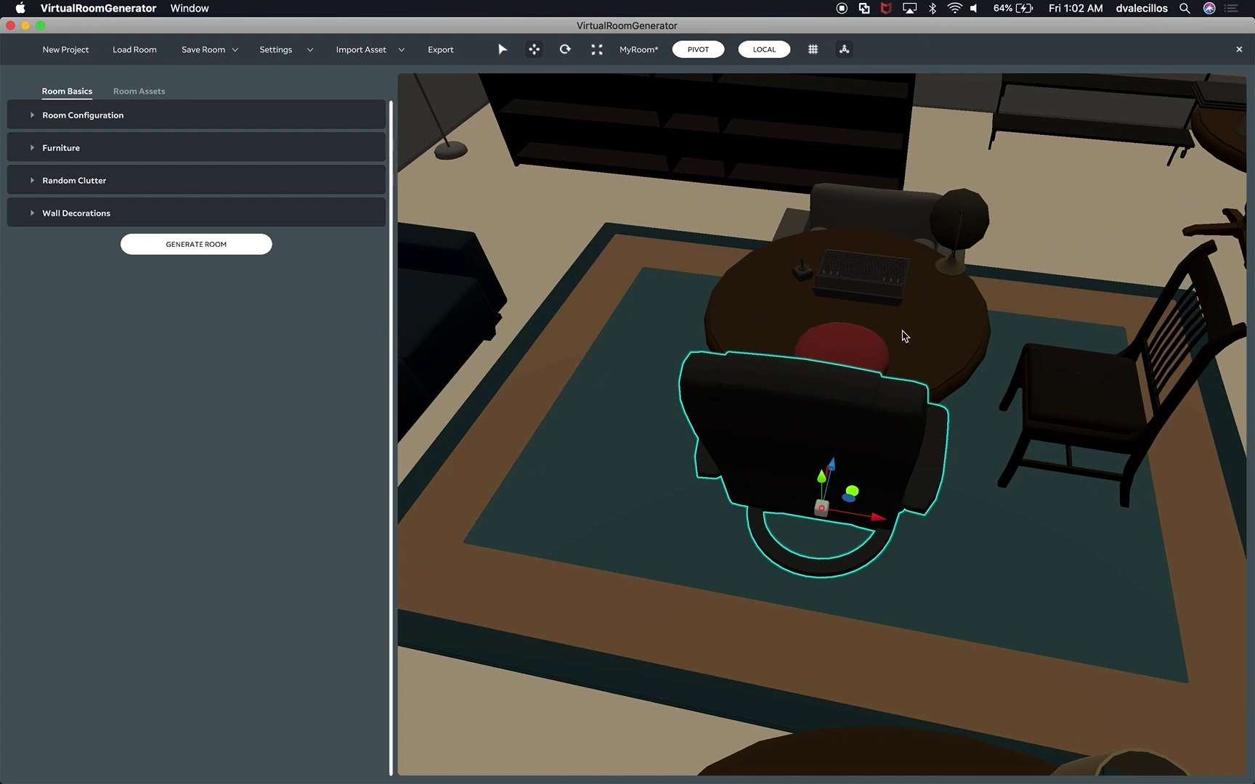
pyautogui.click(900, 323)
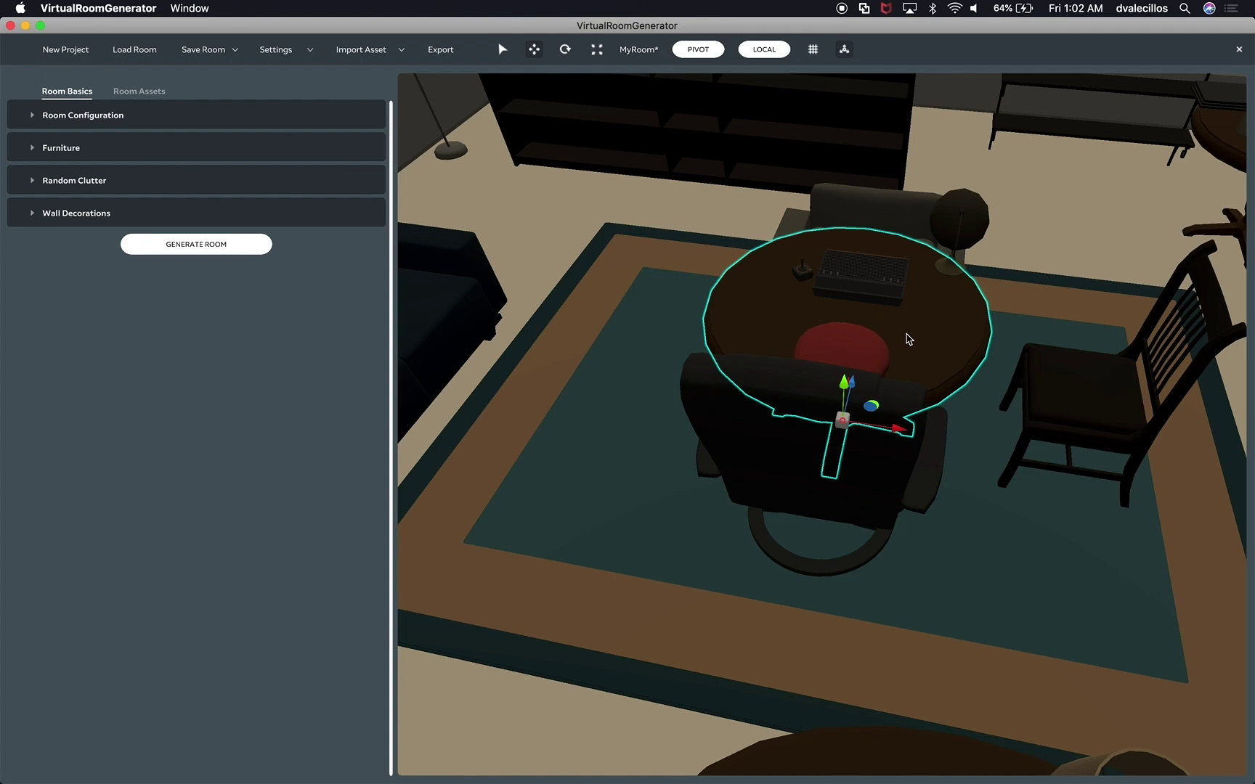
pyautogui.press('f')
pyautogui.scroll(-10, 908, 339)
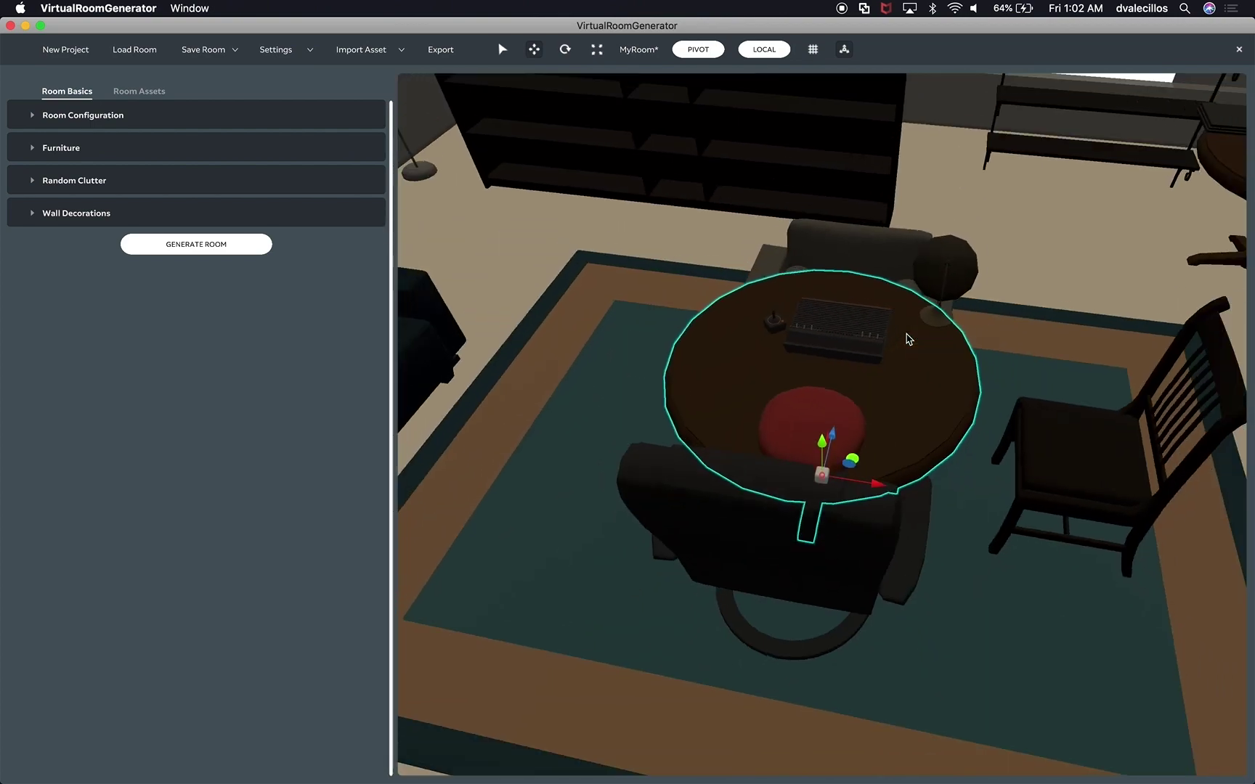
pyautogui.click(929, 445)
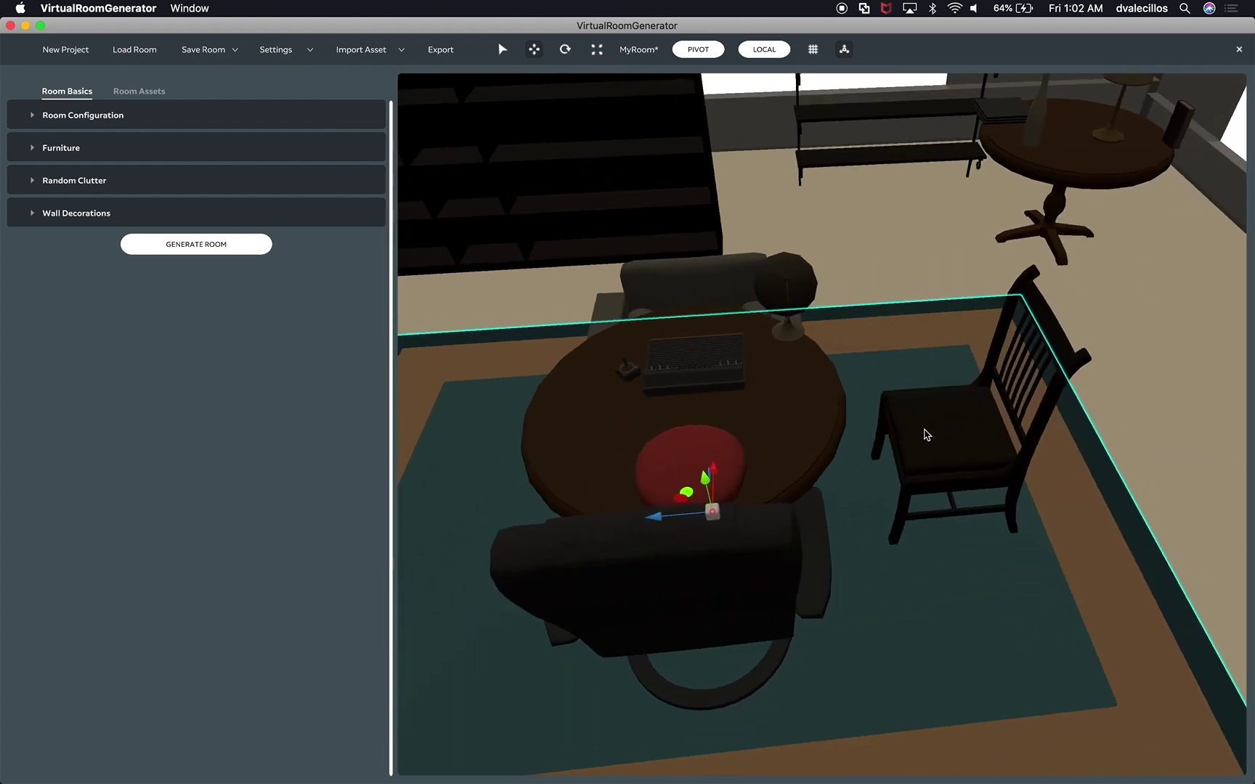
pyautogui.click(820, 425)
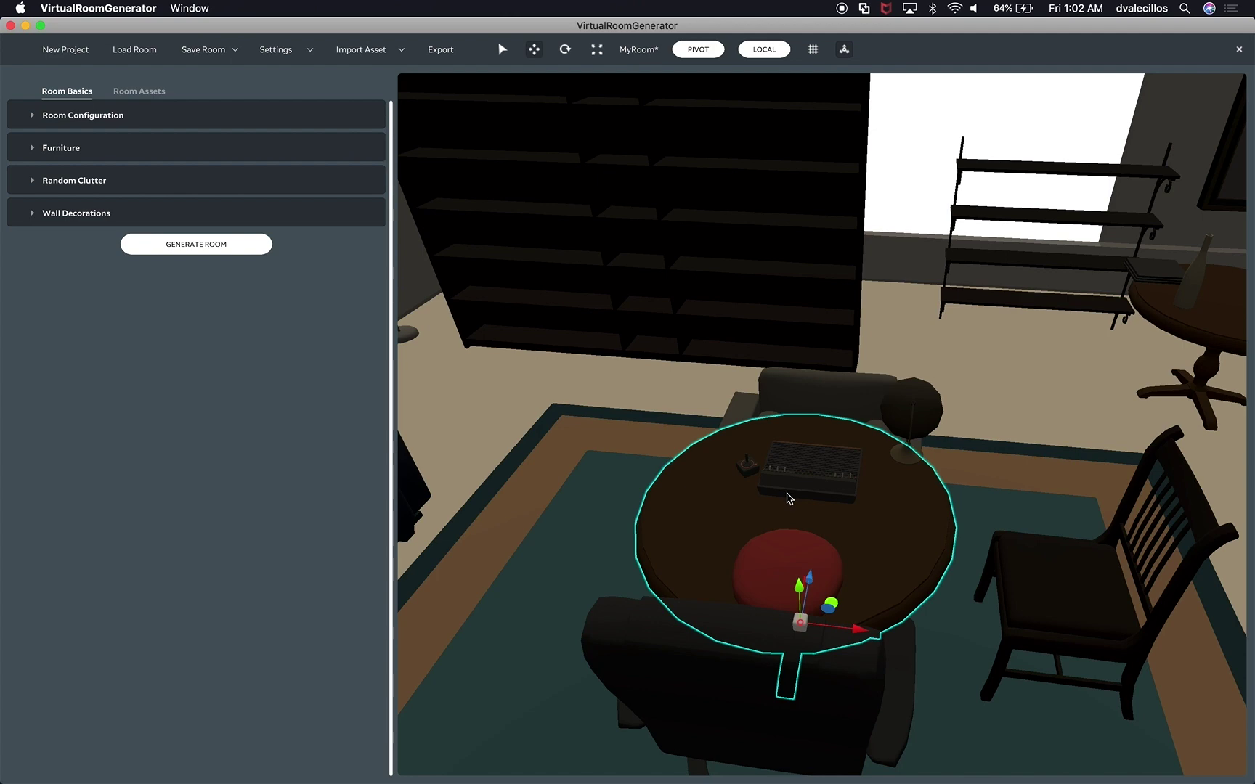
# Step: Delete the game console, the round table, the grey armchair and the red cushion from the central rug
pyautogui.click(791, 497)
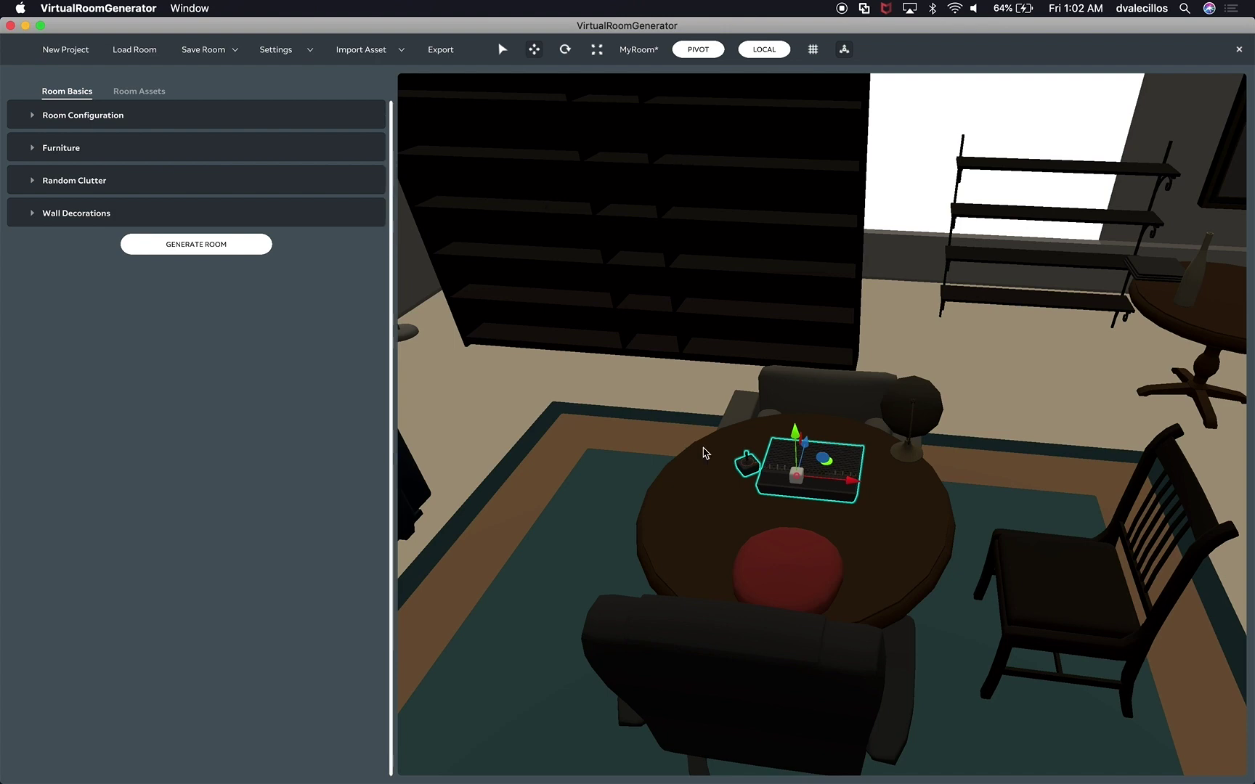
pyautogui.press('Delete')
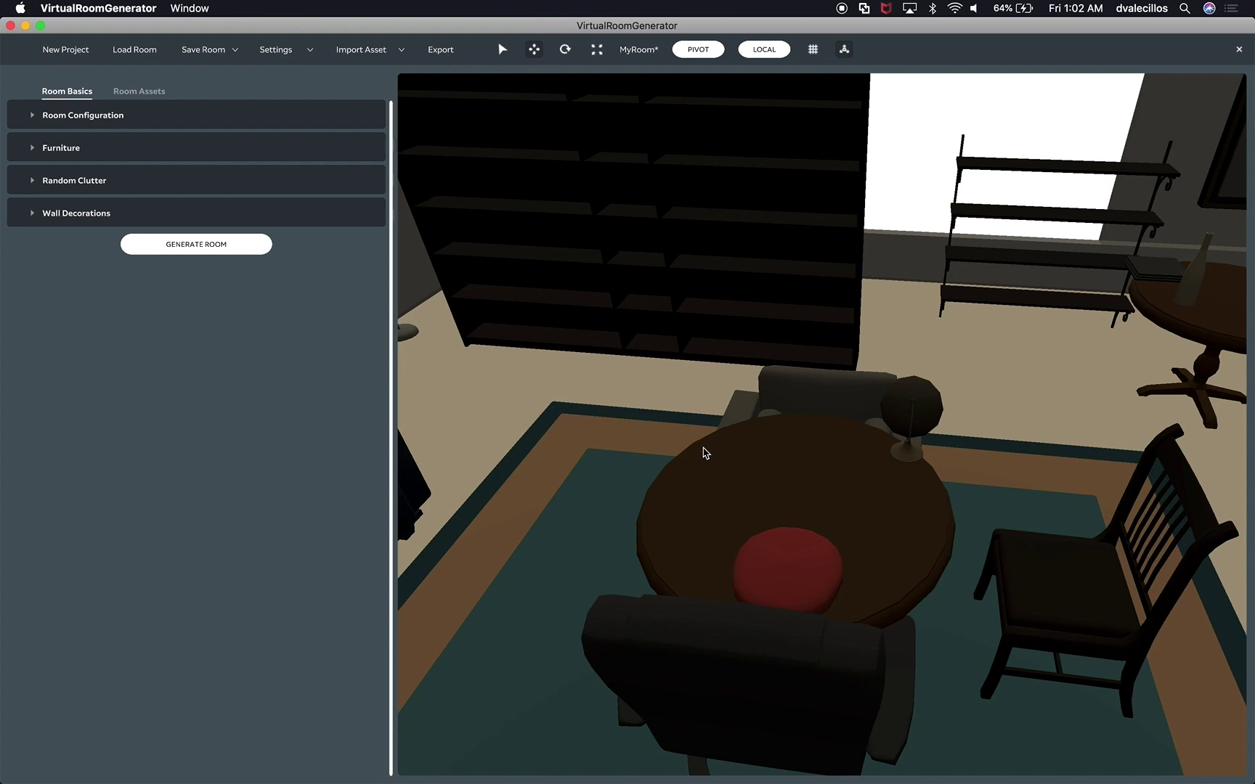
pyautogui.click(703, 453)
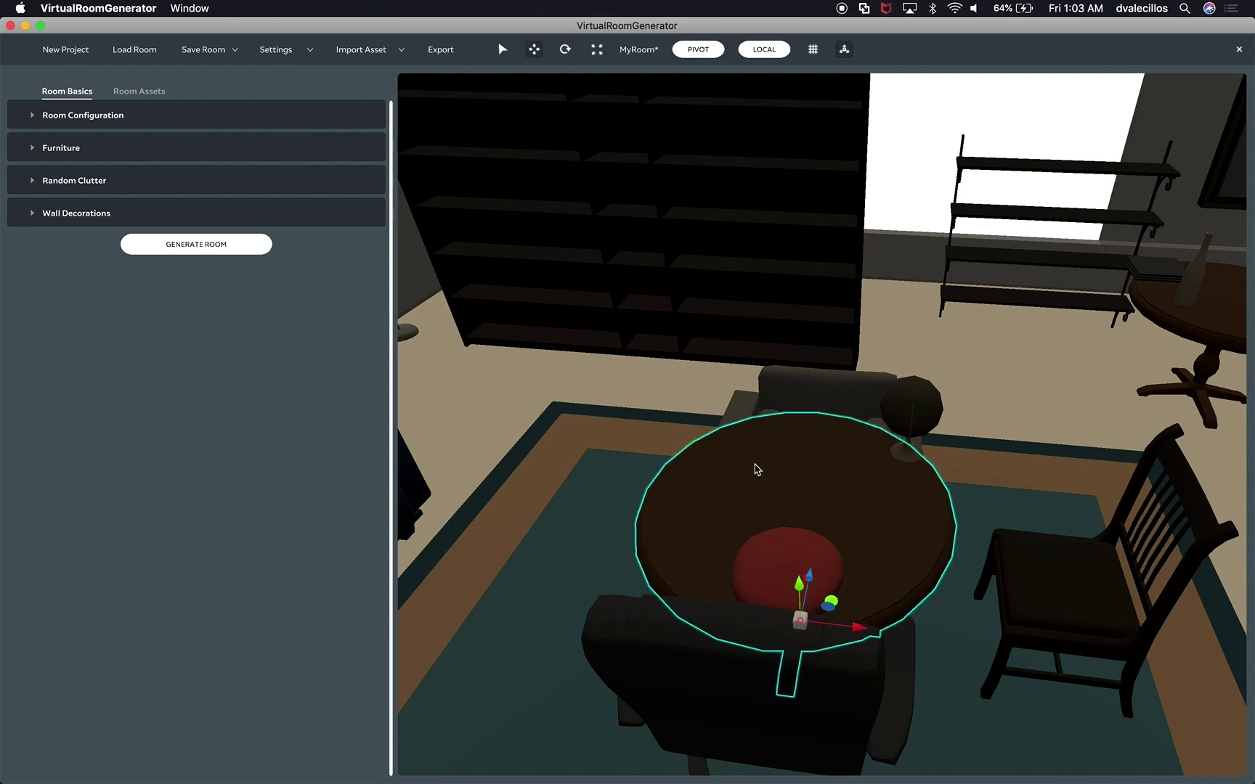
pyautogui.press('Delete')
pyautogui.click(794, 478)
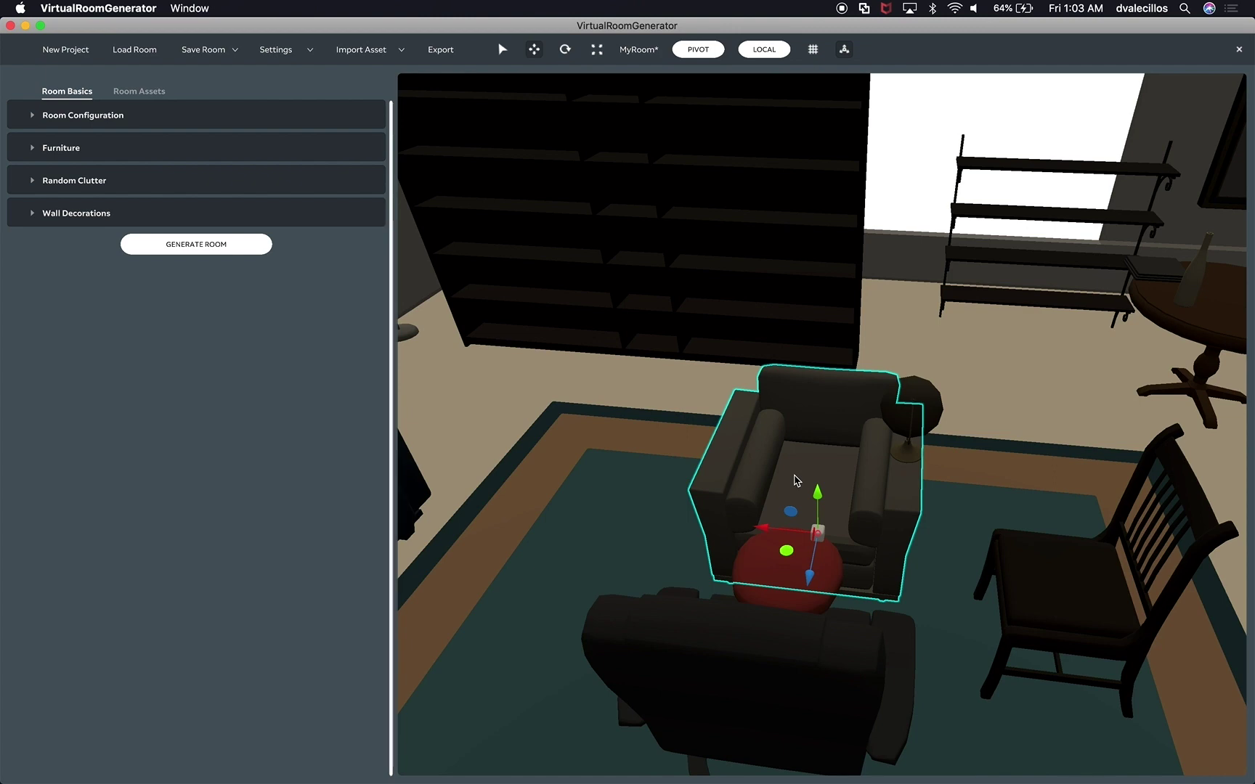
pyautogui.scroll(-1, 796, 480)
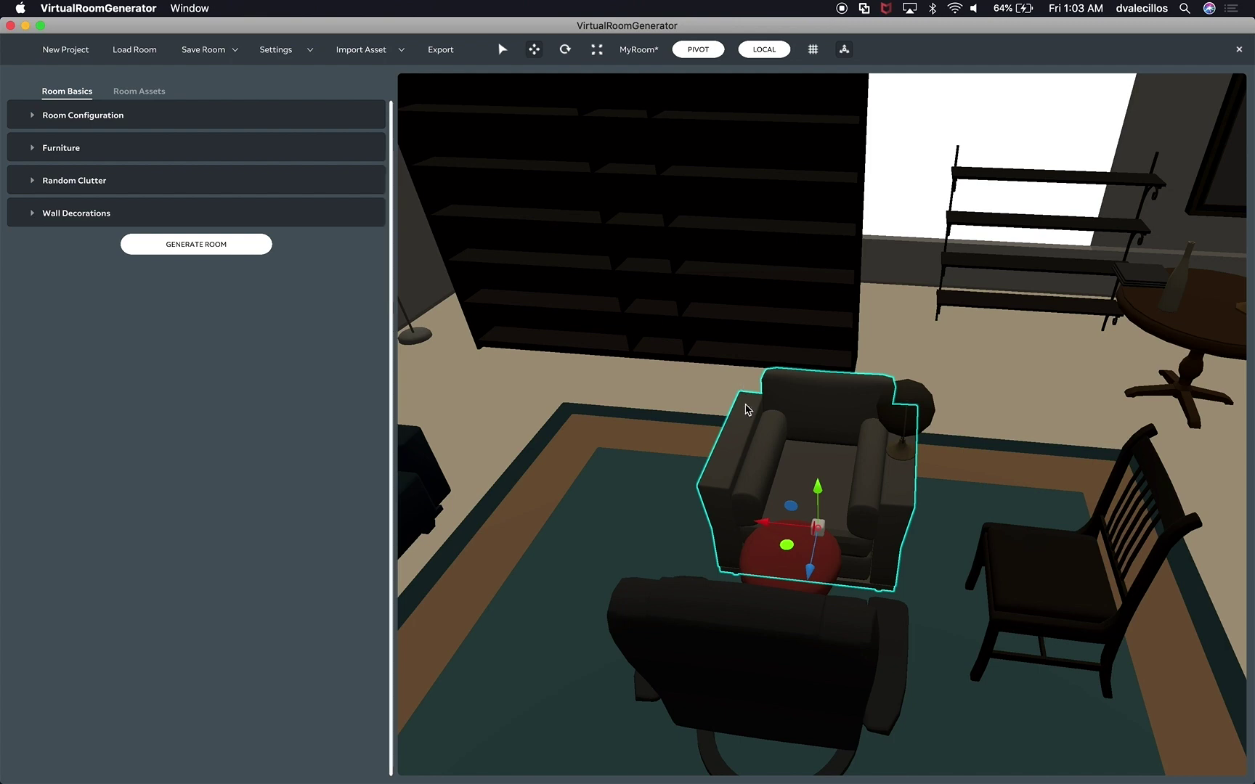
pyautogui.press('Delete')
pyautogui.click(801, 544)
pyautogui.press('Delete')
# Step: Delete the office chair, the wooden chair and the globe from the rug area
pyautogui.click(784, 615)
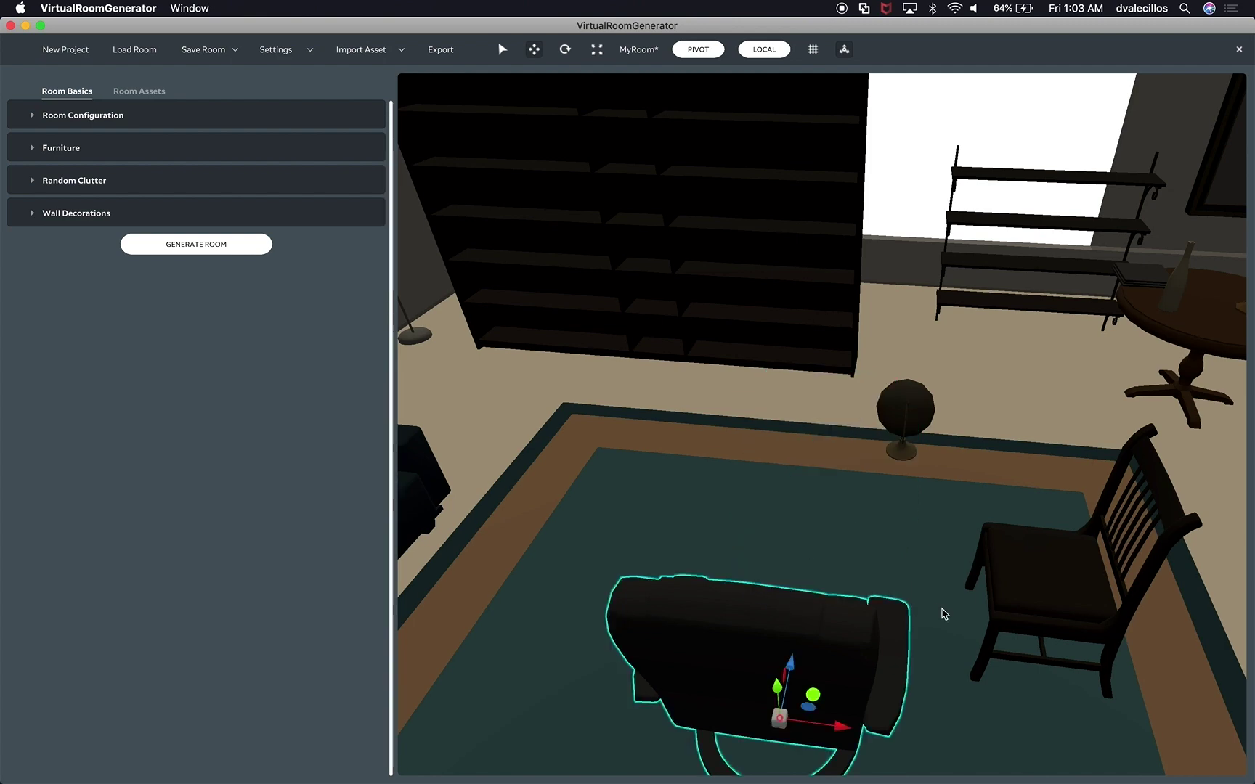
pyautogui.press('Delete')
pyautogui.click(1000, 592)
pyautogui.press('Delete')
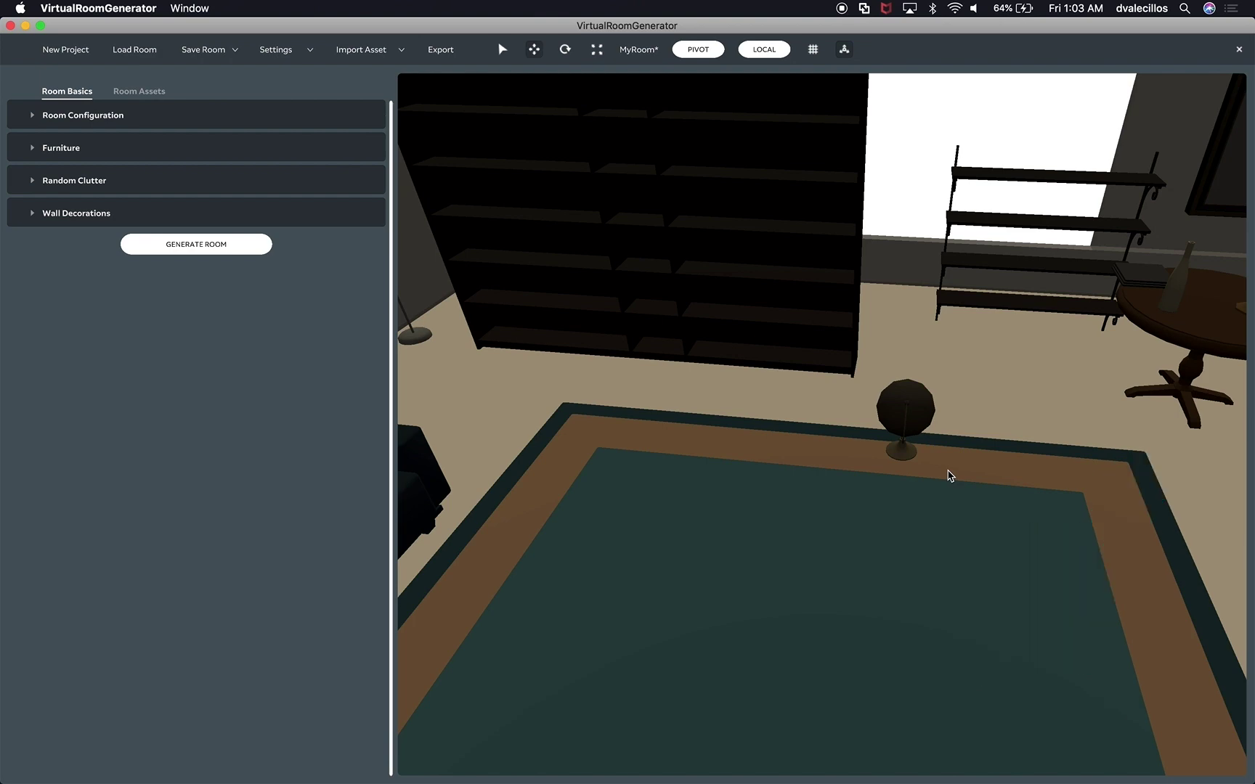
pyautogui.click(912, 443)
pyautogui.click(917, 425)
pyautogui.press('Delete')
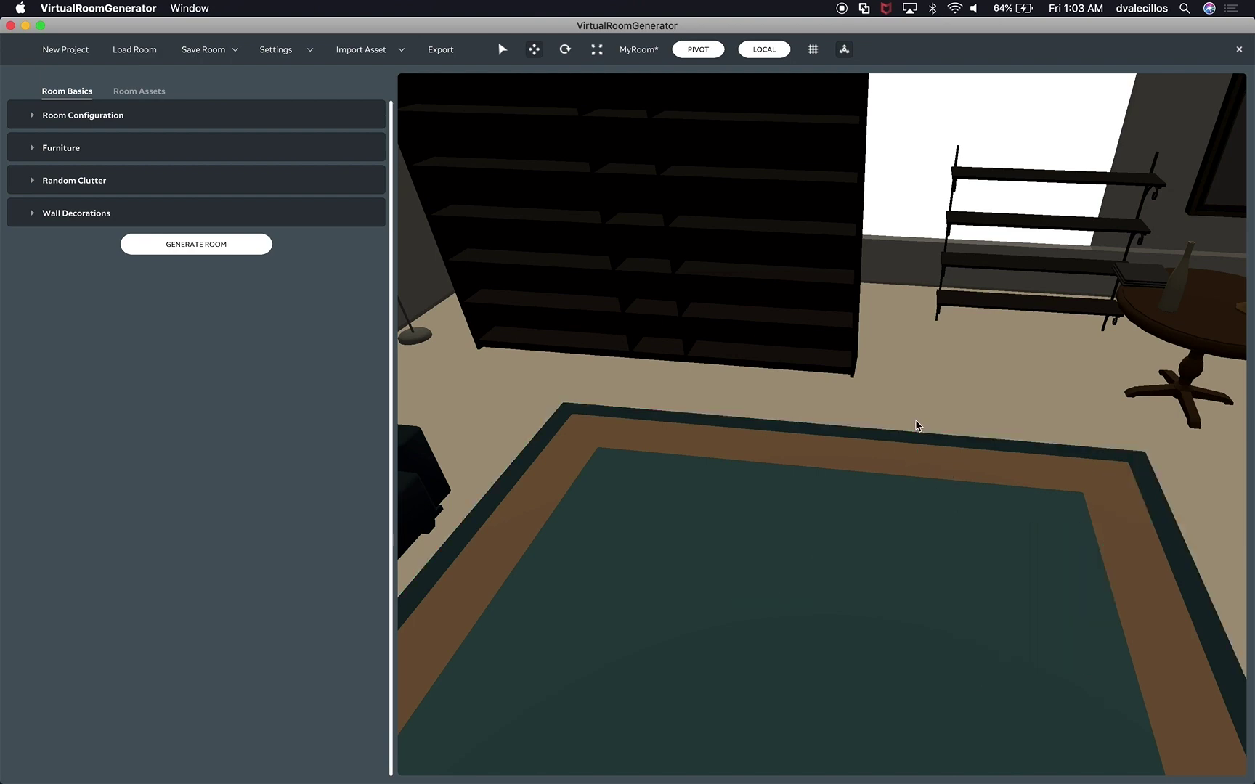
# Step: Delete the round table at the rug's near edge along with its lamp and the two small decorations left floating
pyautogui.scroll(-5, 916, 425)
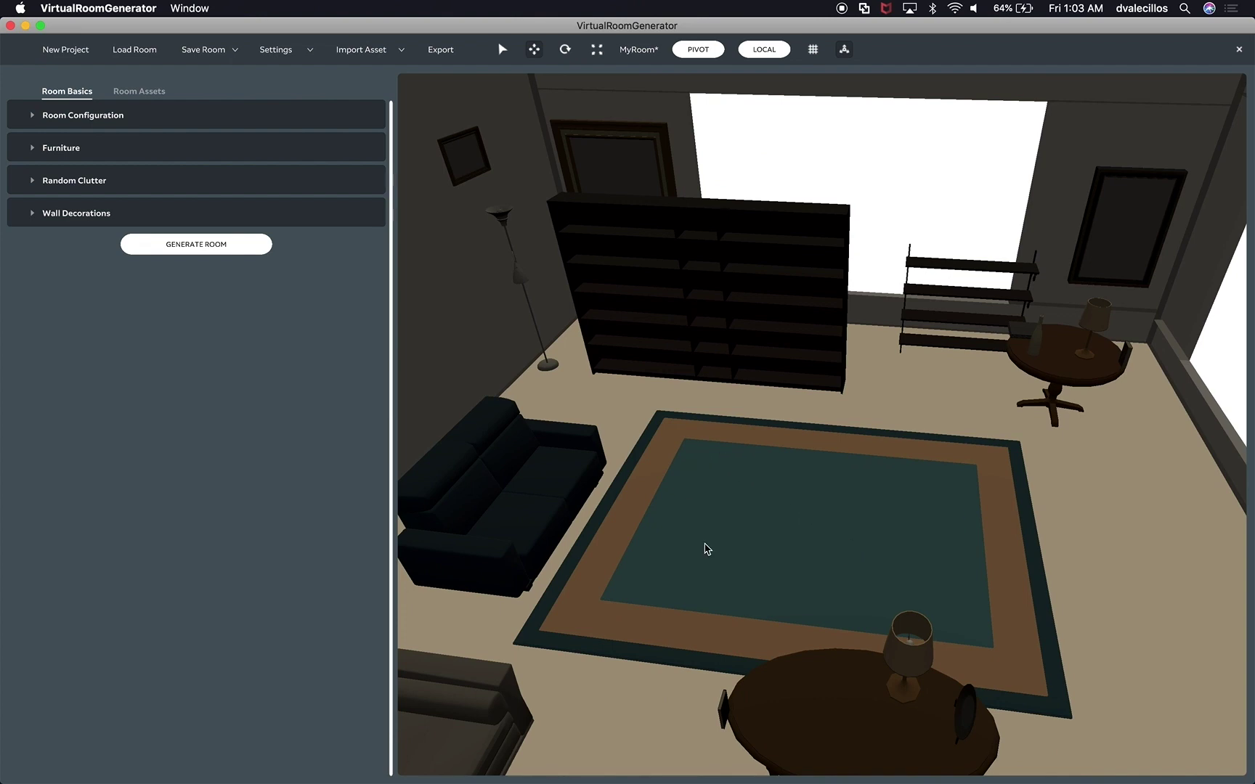
pyautogui.scroll(-2, 706, 546)
pyautogui.click(812, 649)
pyautogui.press('Delete')
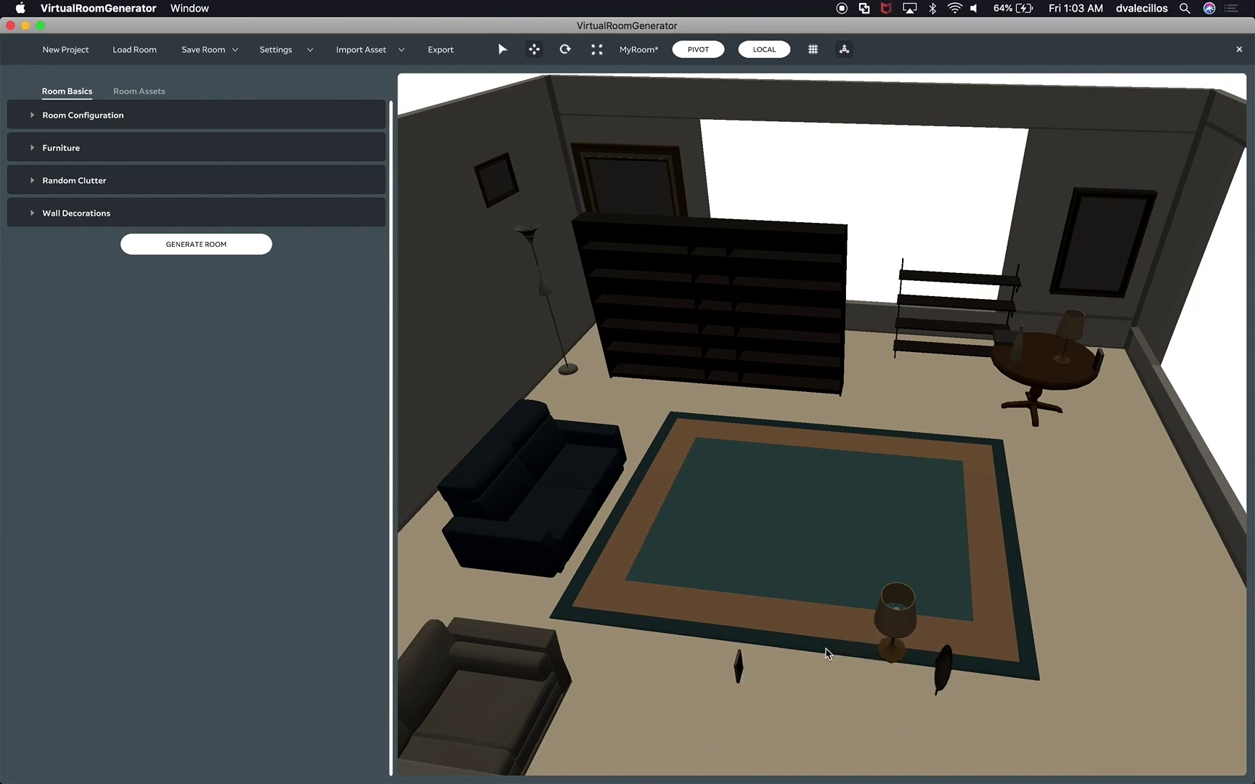
pyautogui.click(901, 629)
pyautogui.press('Delete')
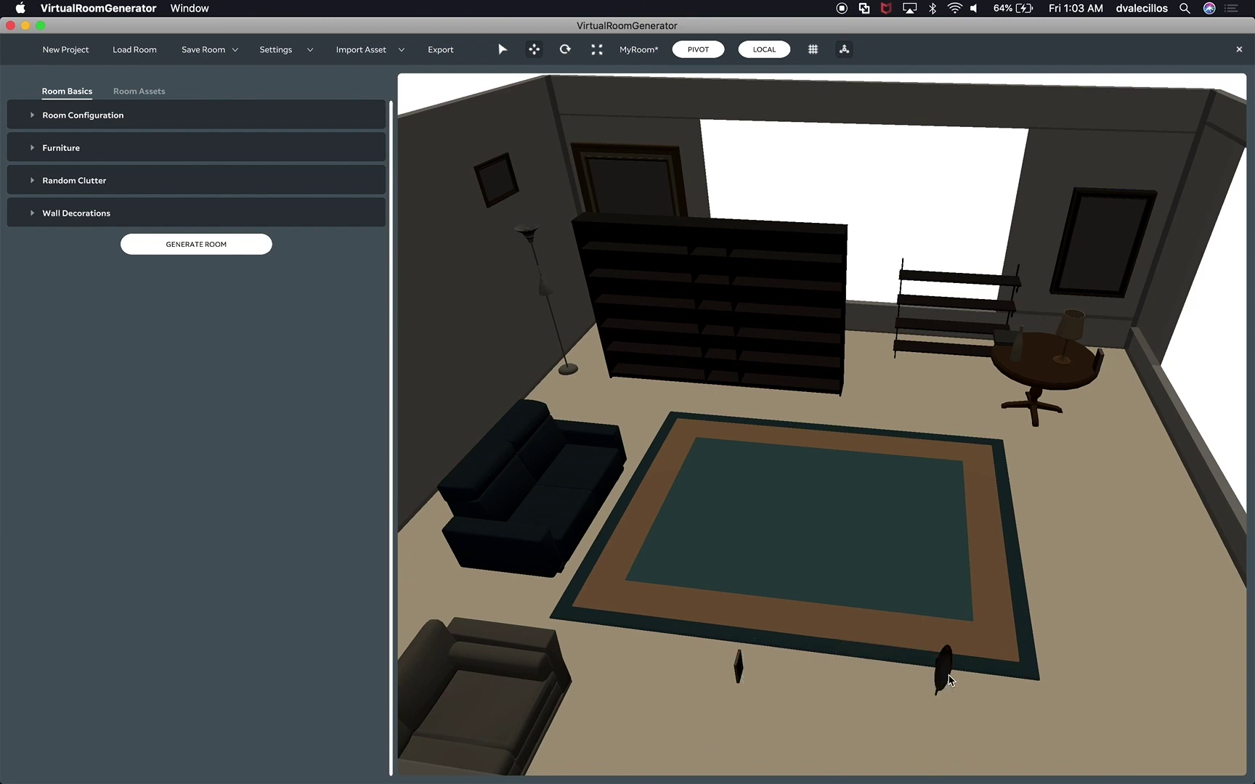
pyautogui.click(949, 679)
pyautogui.press('Delete')
pyautogui.click(740, 674)
pyautogui.press('Delete')
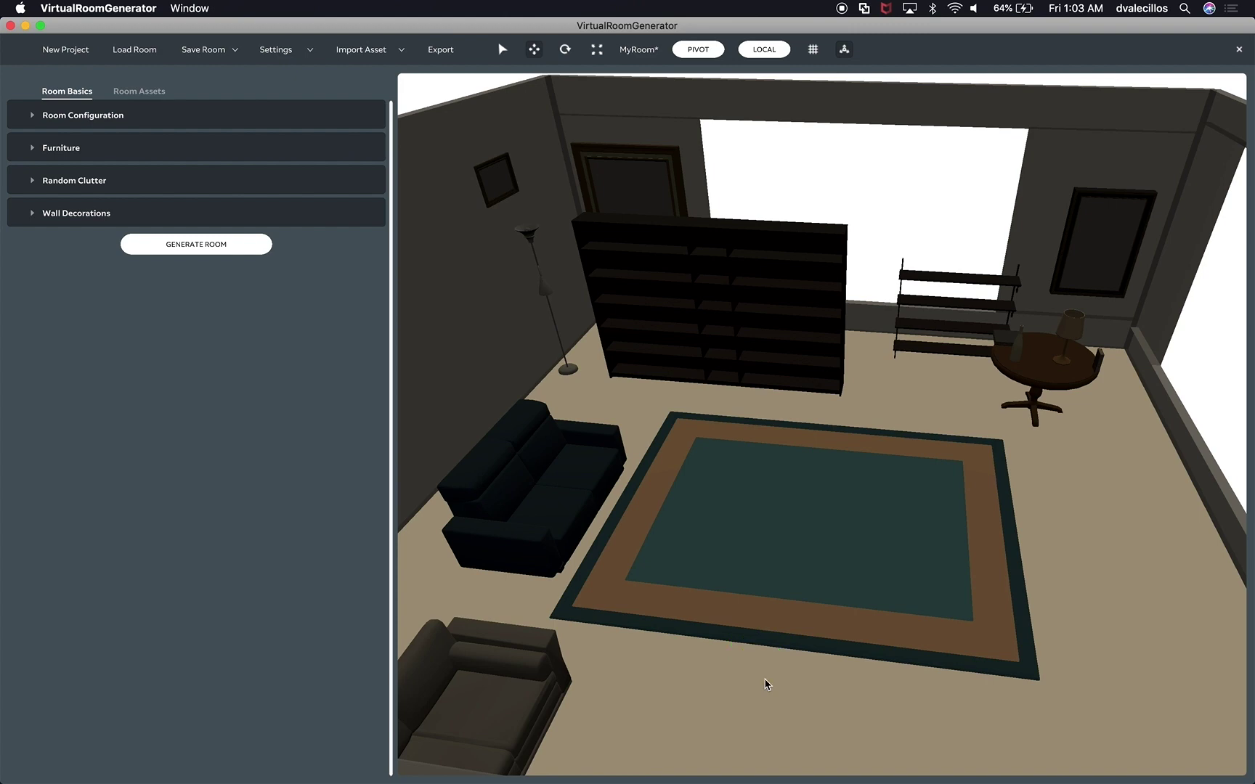
# Step: Delete the grey upholstered seat, the dark blue sofa and the large bookcase
pyautogui.click(512, 687)
pyautogui.press('Delete')
pyautogui.click(562, 493)
pyautogui.press('Delete')
pyautogui.click(753, 370)
pyautogui.press('Delete')
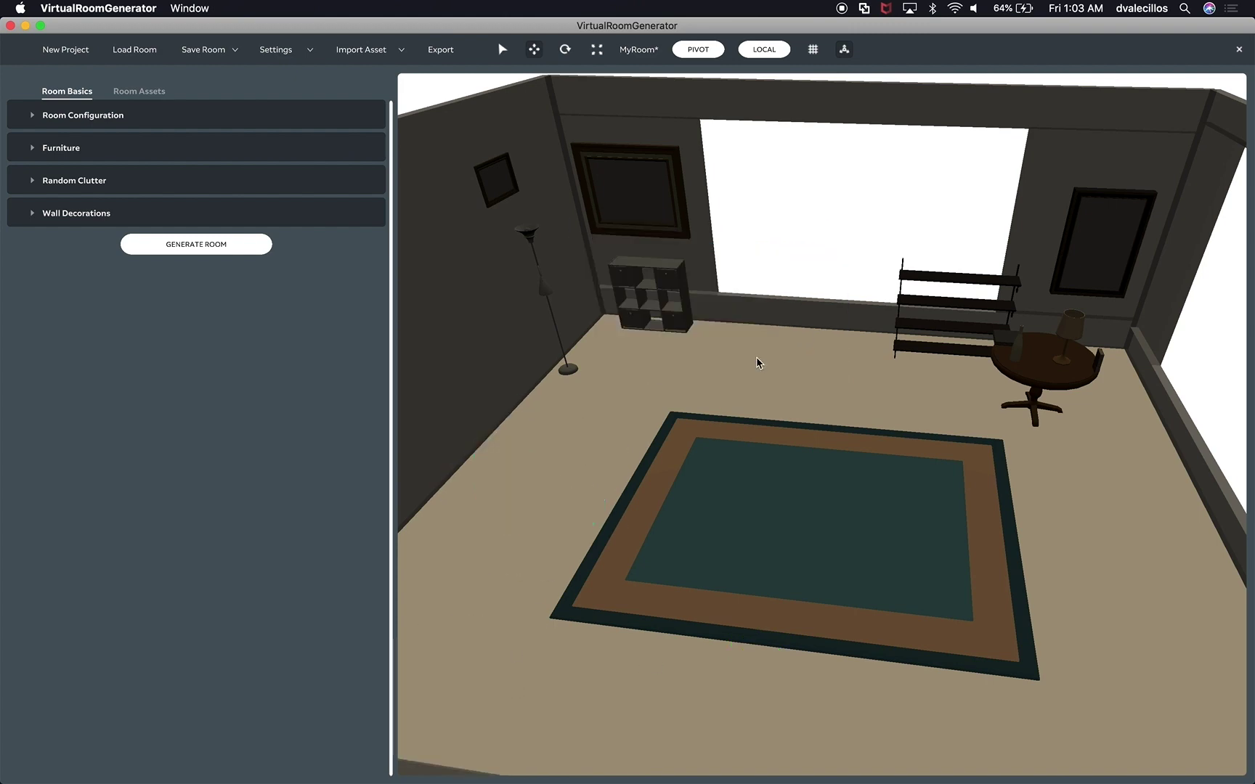
# Step: Delete the round table in the far corner and the lamp that stood on it
pyautogui.click(1051, 361)
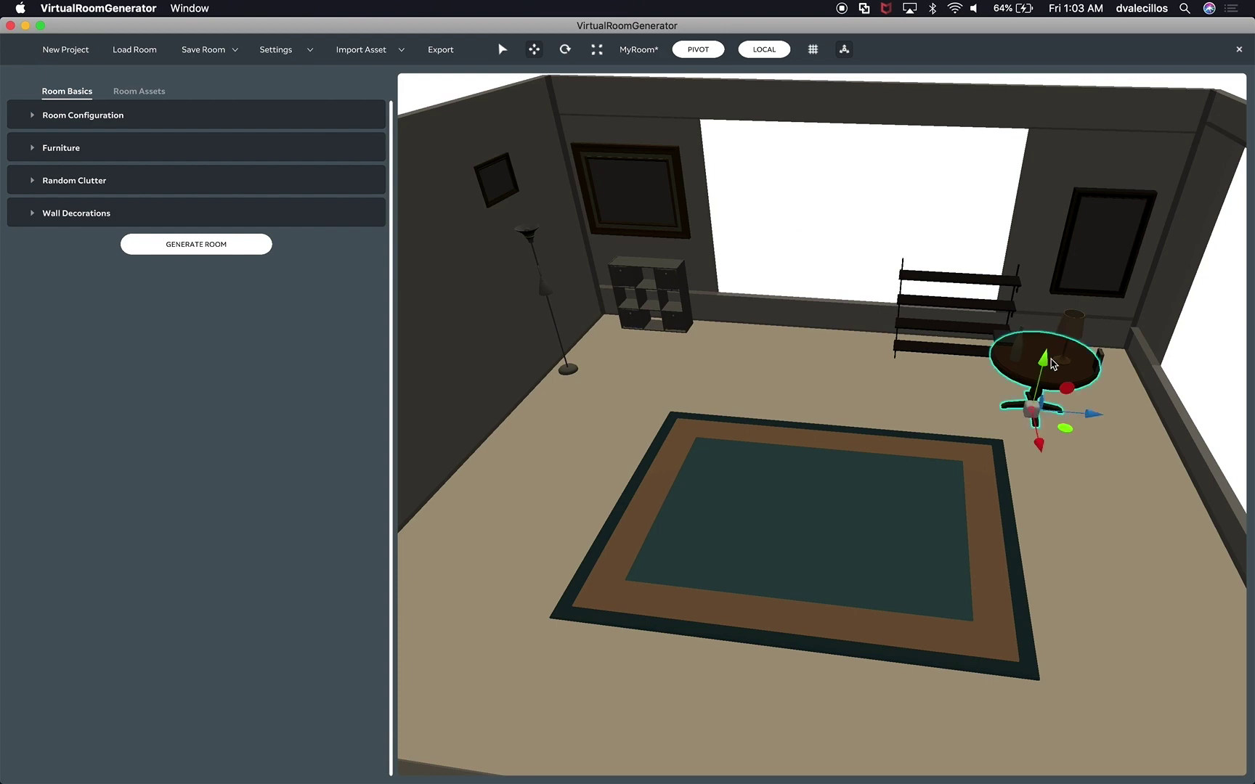
pyautogui.press('Delete')
pyautogui.click(1066, 351)
pyautogui.press('Delete')
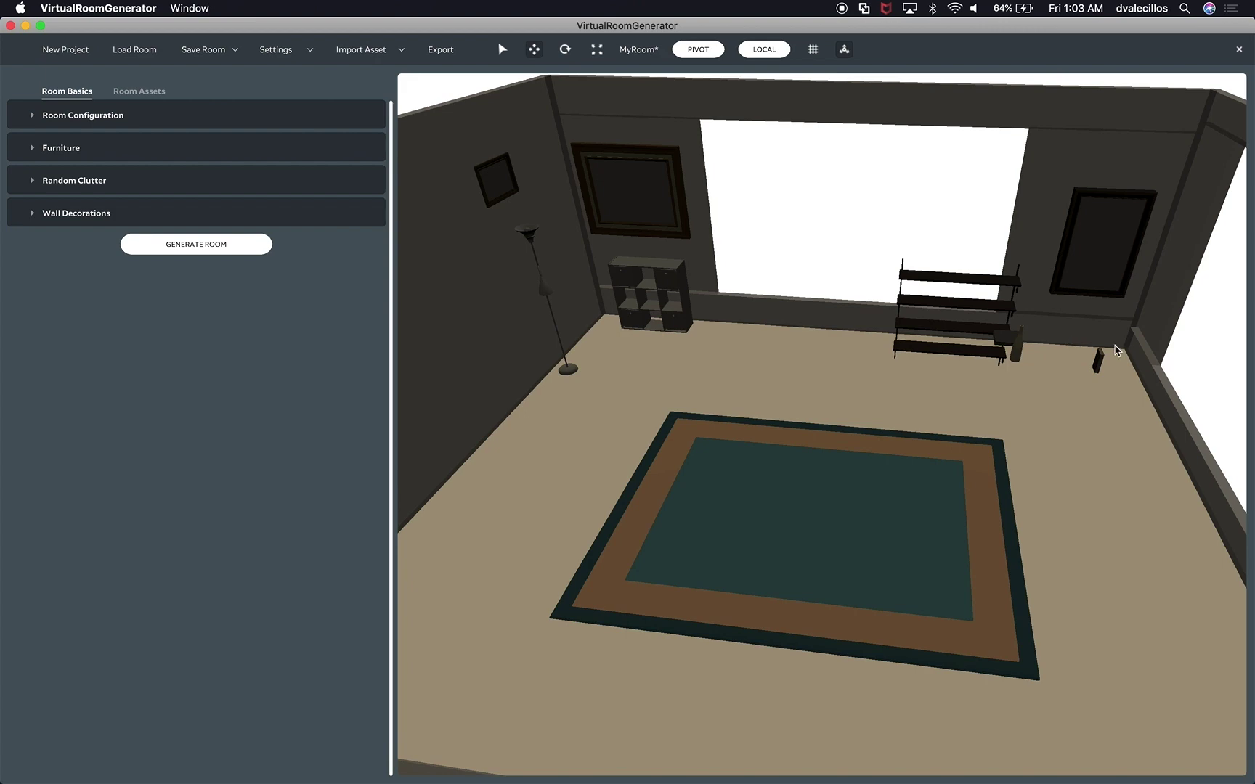
# Step: Delete the open shelving rack, the vase beside it, the small upright object near the corner and the cube shelf along the window wall
pyautogui.click(1016, 348)
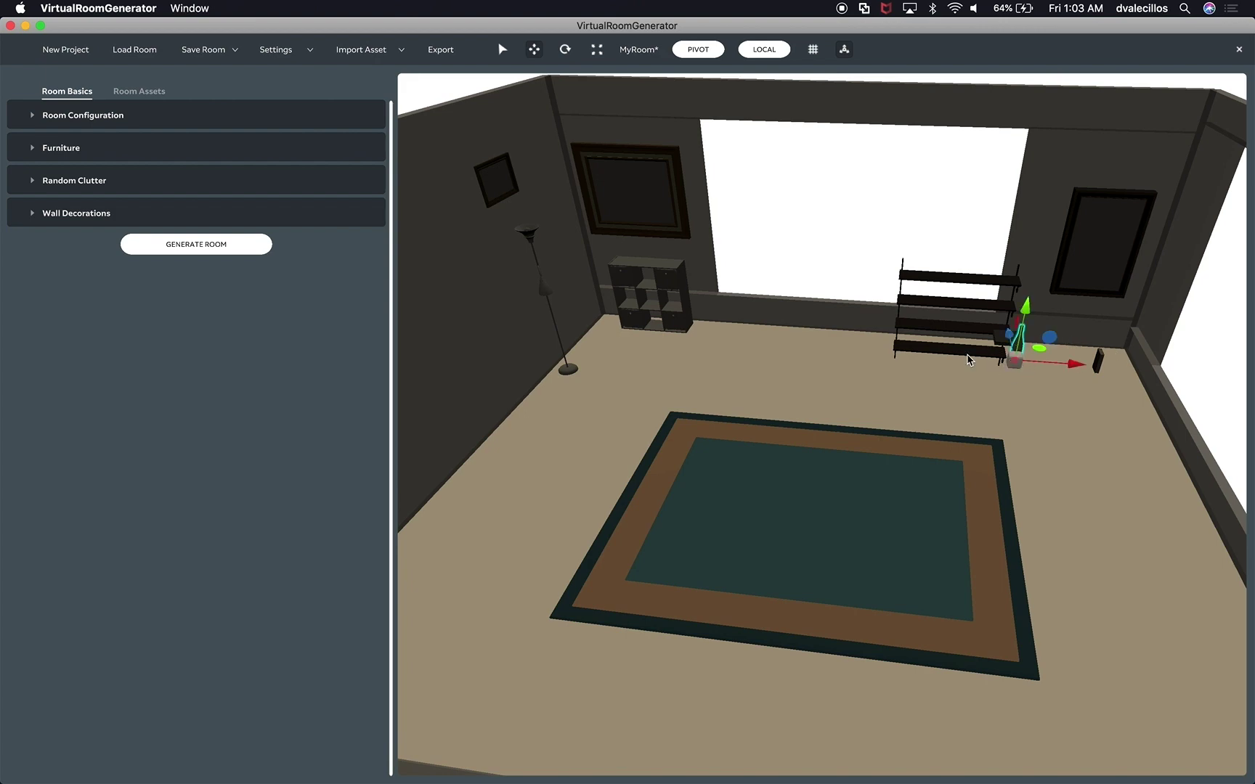
pyautogui.moveTo(897, 380); pyautogui.dragTo(917, 407)
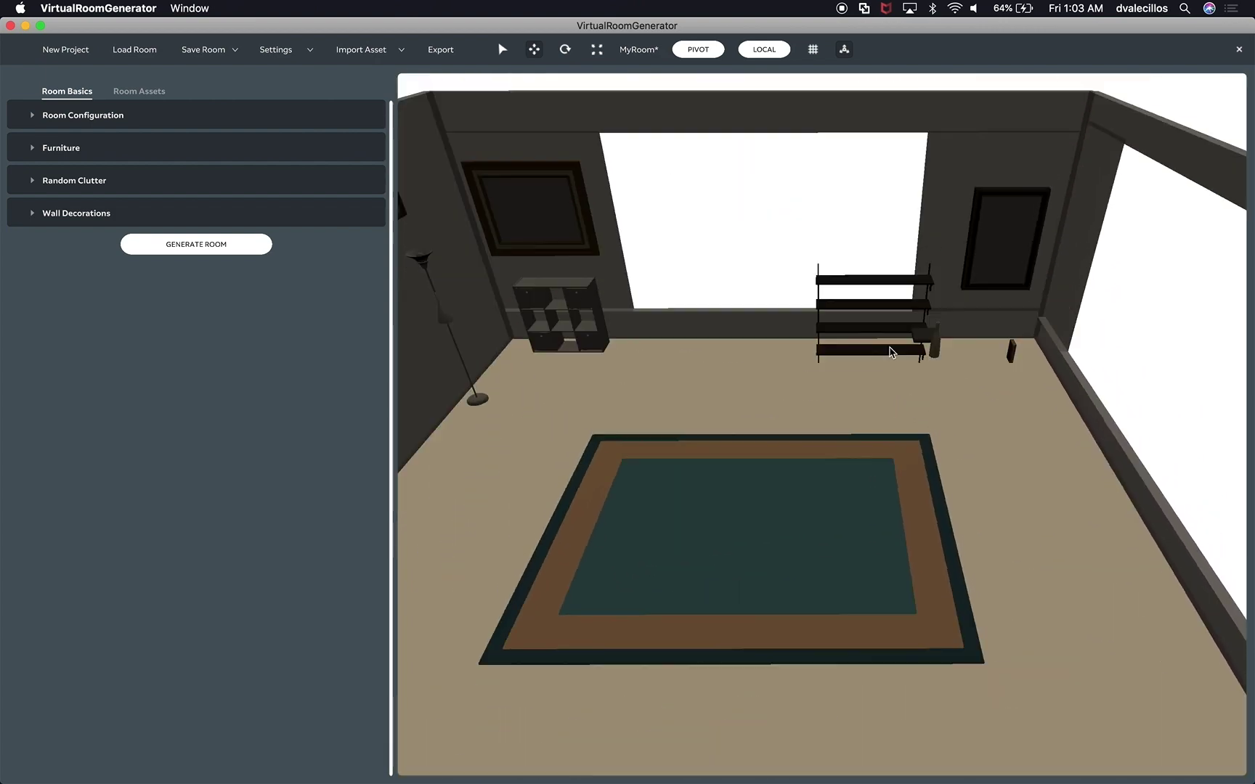
pyautogui.click(886, 342)
pyautogui.click(923, 420)
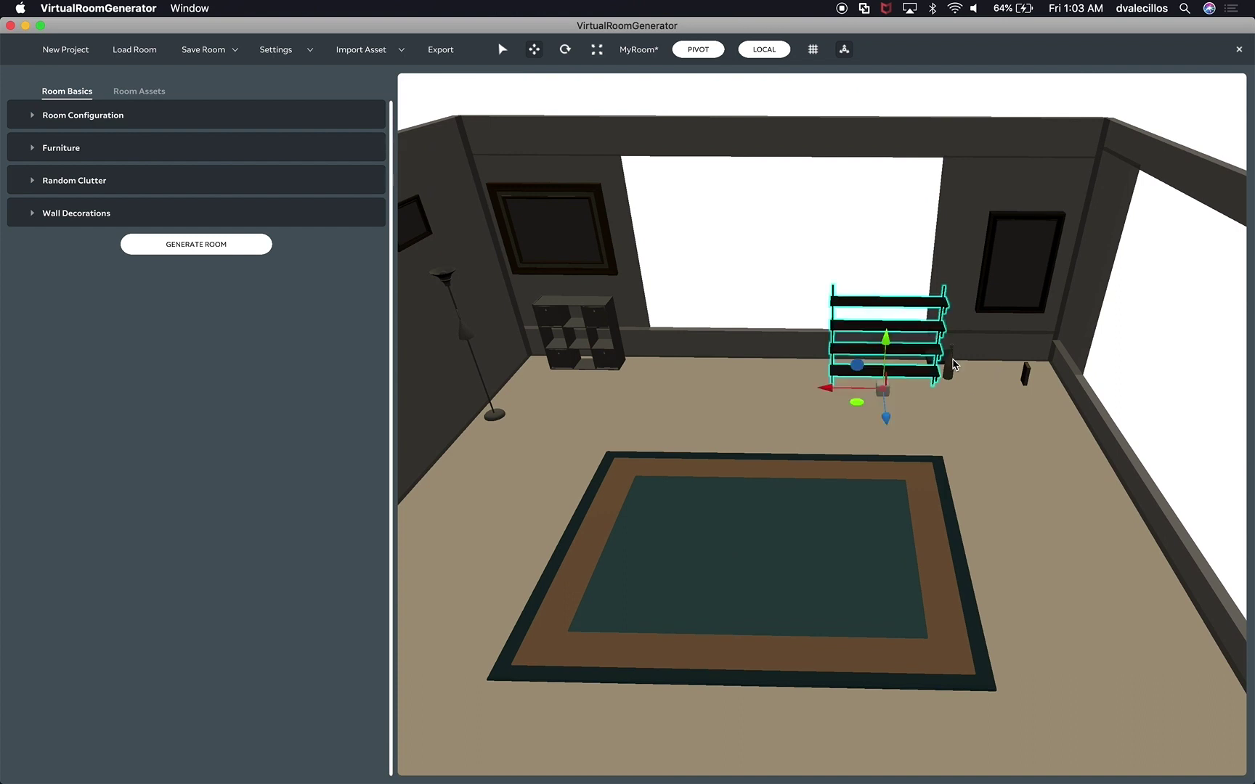
pyautogui.click(951, 363)
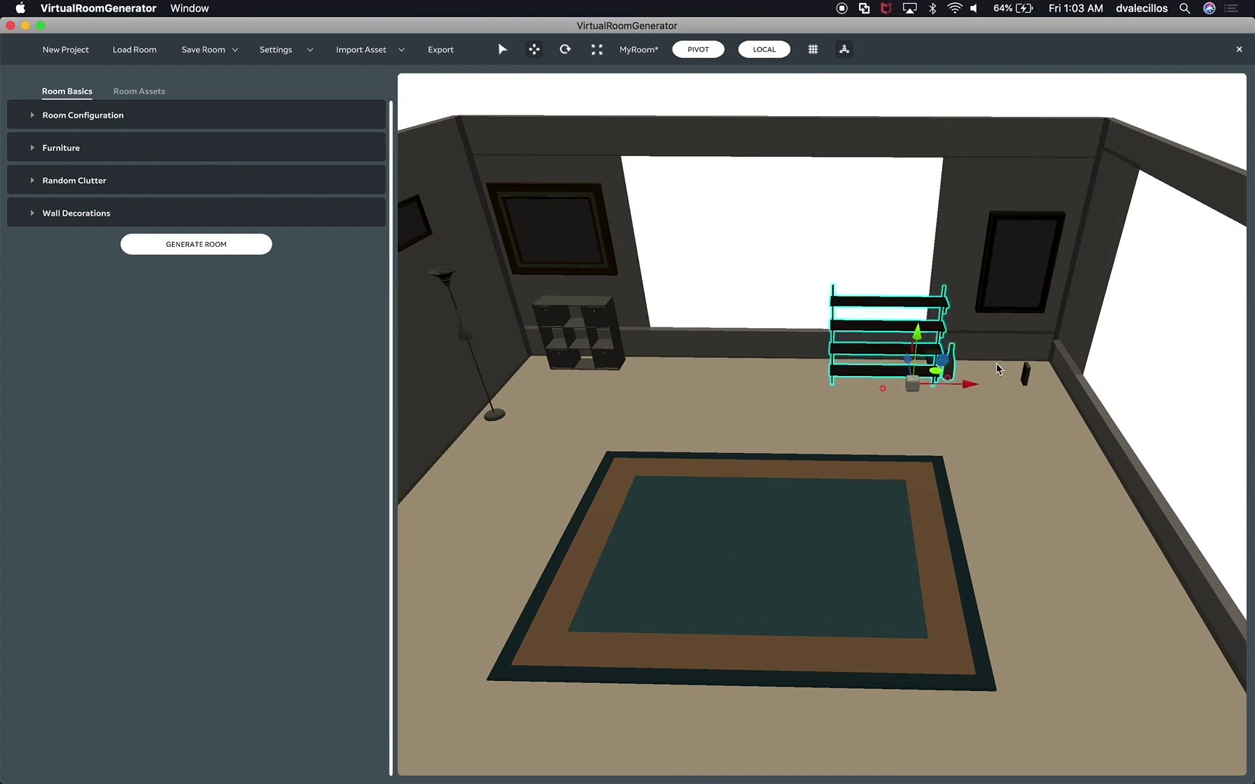
pyautogui.click(1027, 376)
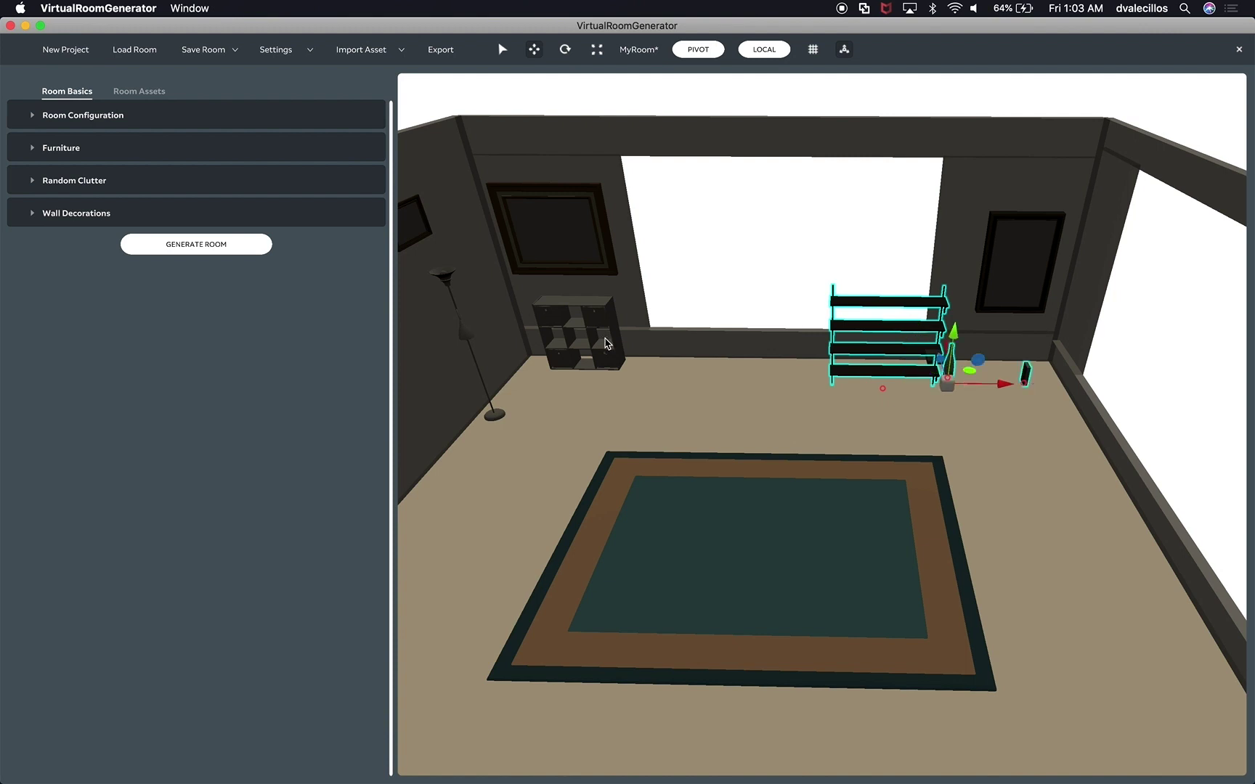
pyautogui.keyDown('shift'); pyautogui.click(609, 344); pyautogui.keyUp('shift')
pyautogui.press('Delete')
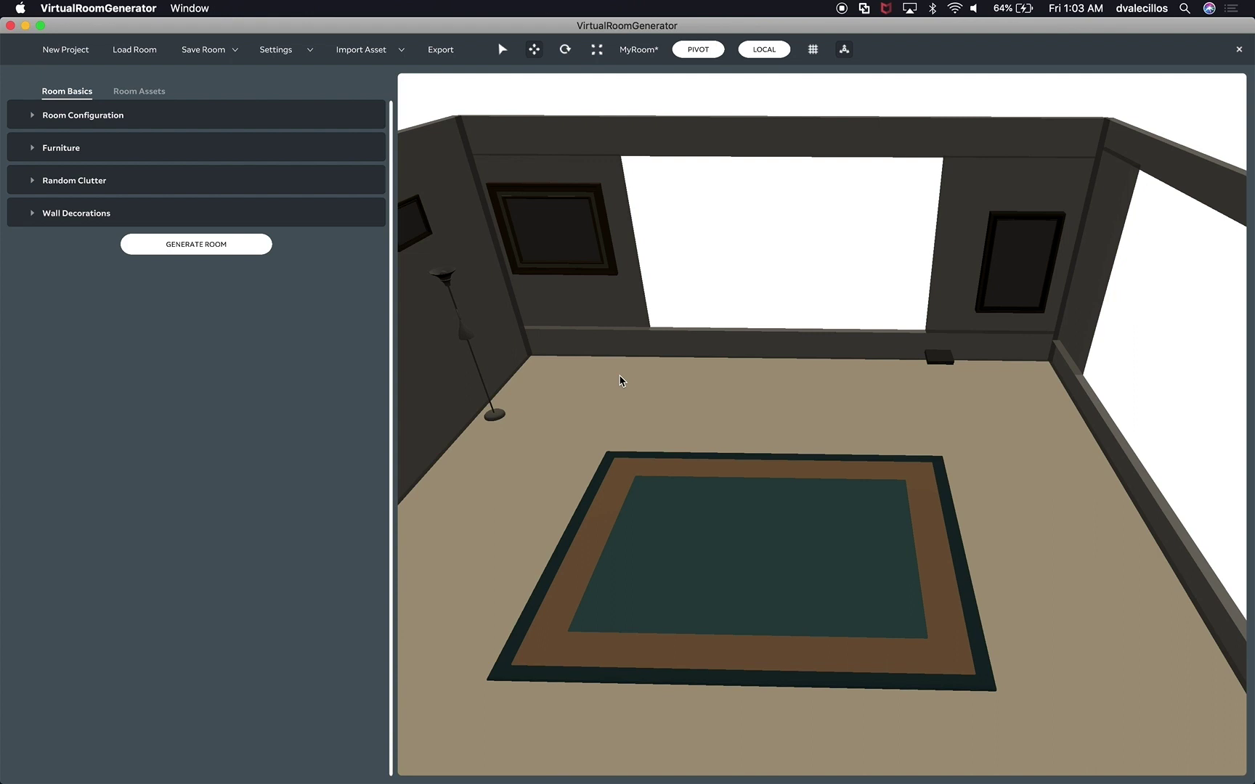
# Step: Delete the small dark box left floating by the window wall and leave the rug in place
pyautogui.click(944, 354)
pyautogui.press('Delete')
pyautogui.click(834, 581)
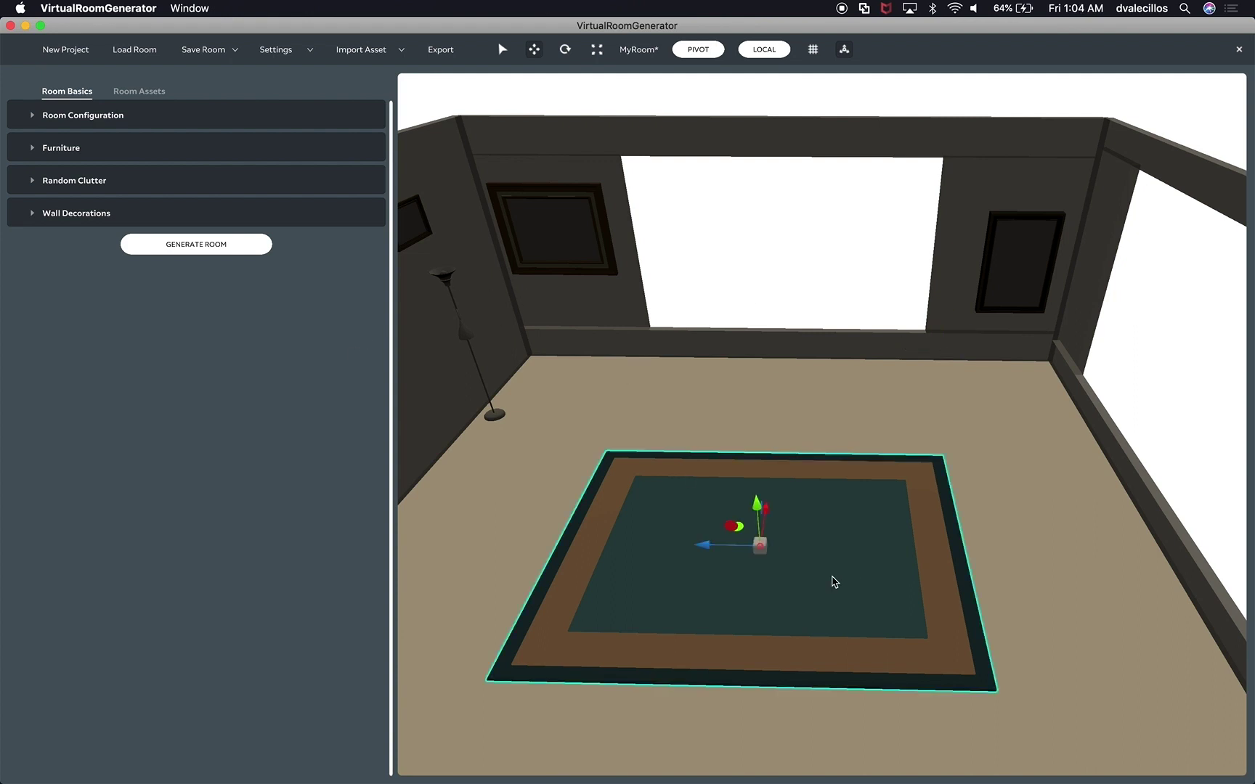
pyautogui.click(819, 420)
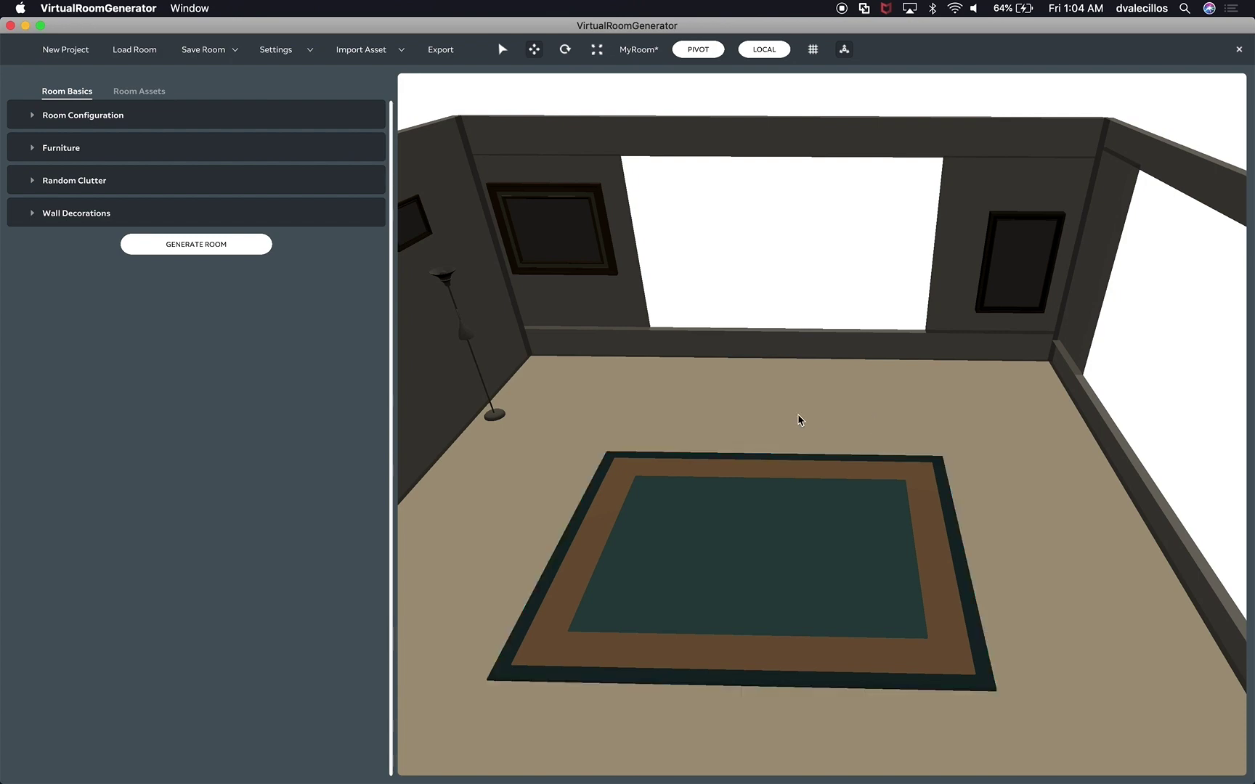
# Step: Delete the long dark sofa standing against the side wall
pyautogui.moveTo(756, 419); pyautogui.dragTo(820, 446, button='middle')
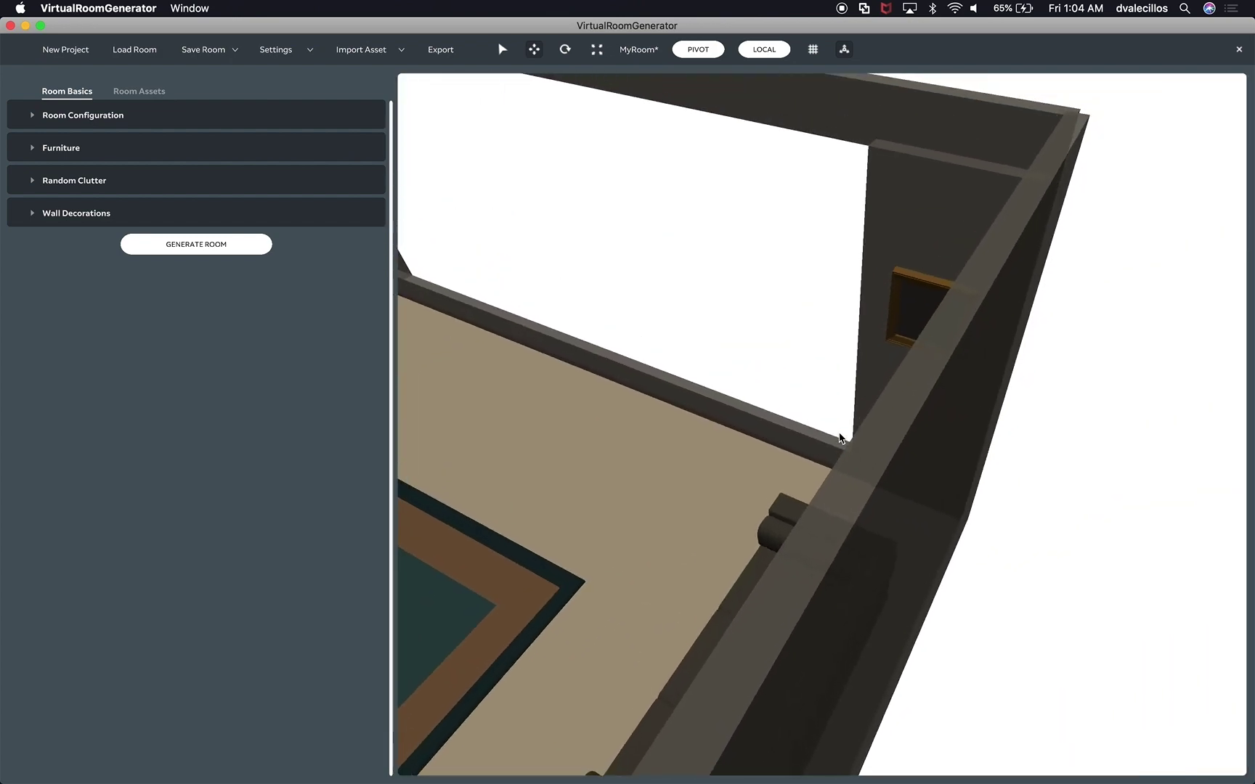
pyautogui.click(781, 508)
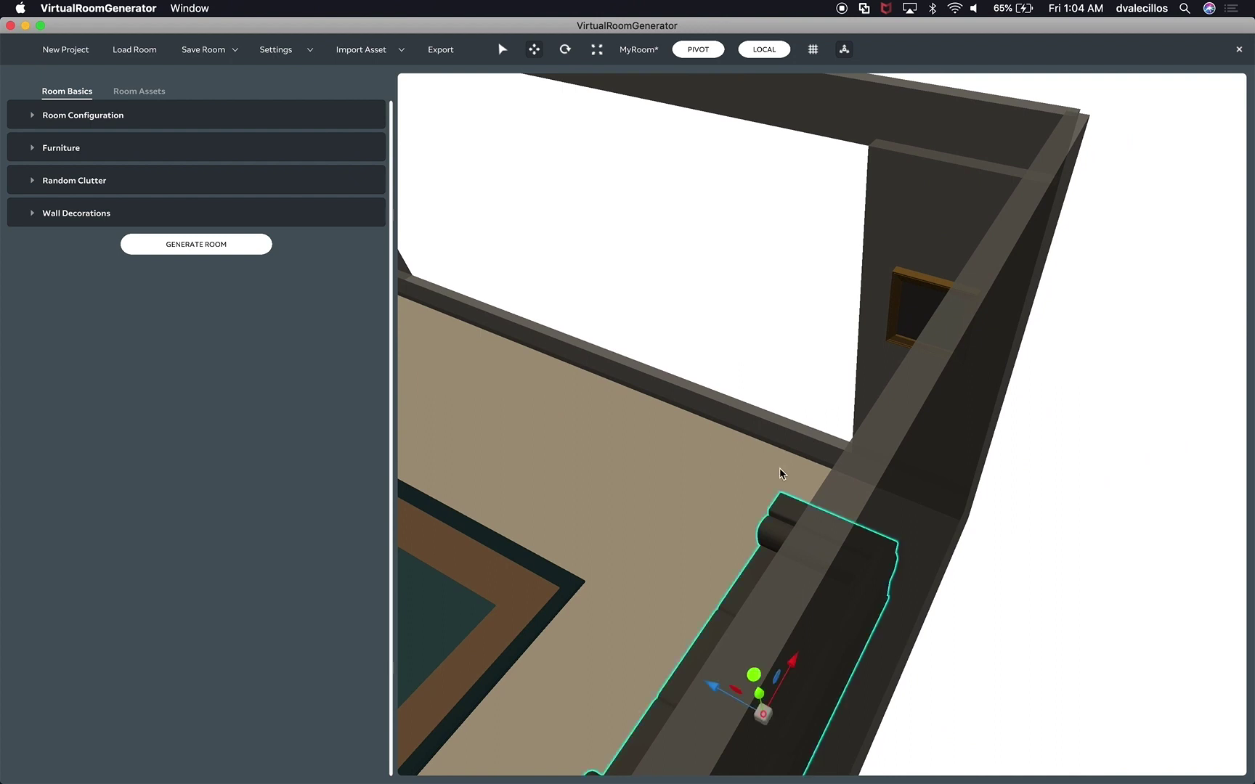
pyautogui.press('Delete')
# Step: Look around the cleared room and review the Room Configuration, Furniture, Random Clutter and Wall Decorations generation settings
pyautogui.moveTo(731, 502); pyautogui.dragTo(1133, 456, button='middle')
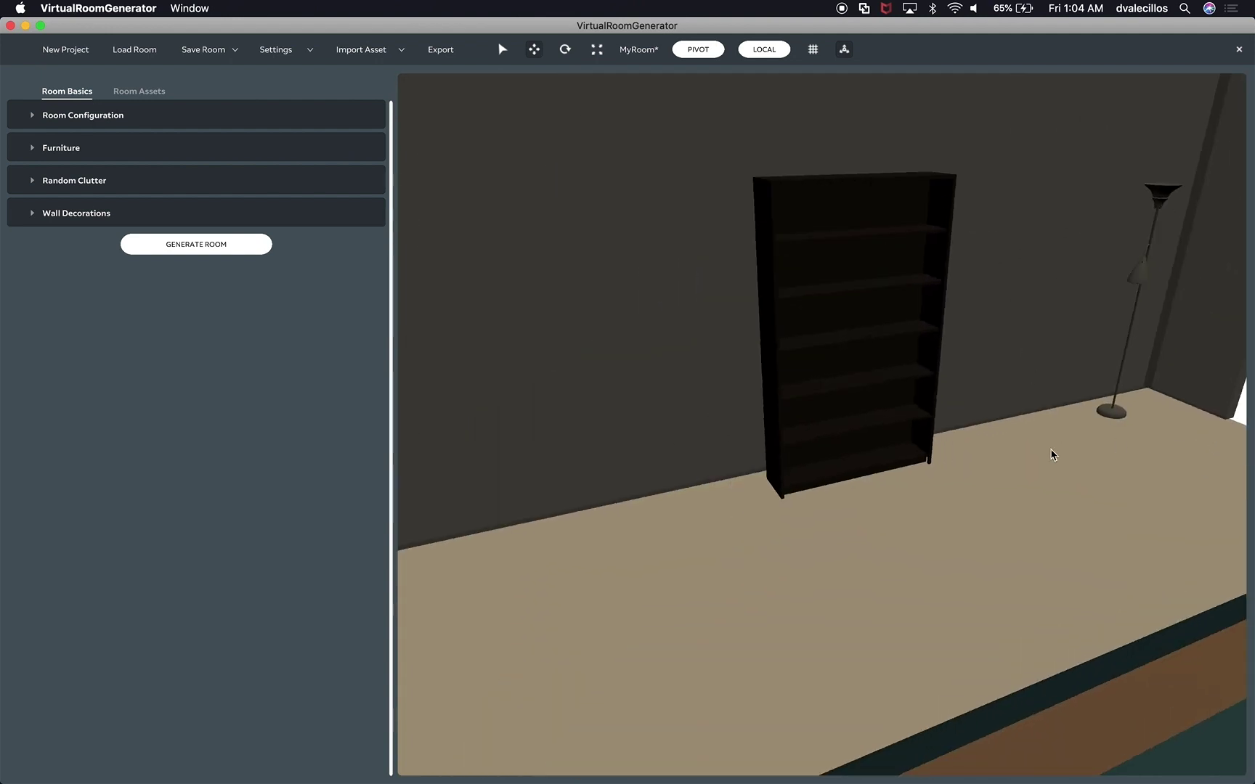
pyautogui.moveTo(1053, 454); pyautogui.dragTo(1151, 451, button='middle')
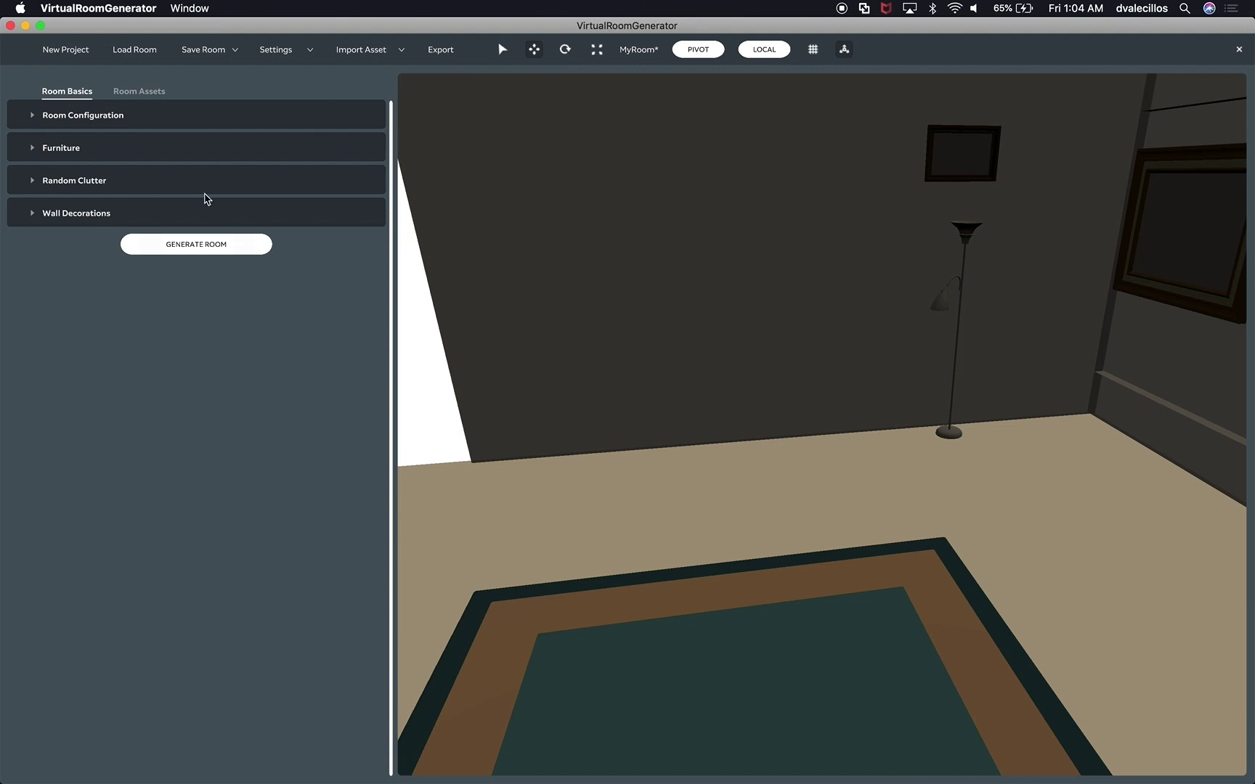
pyautogui.click(30, 116)
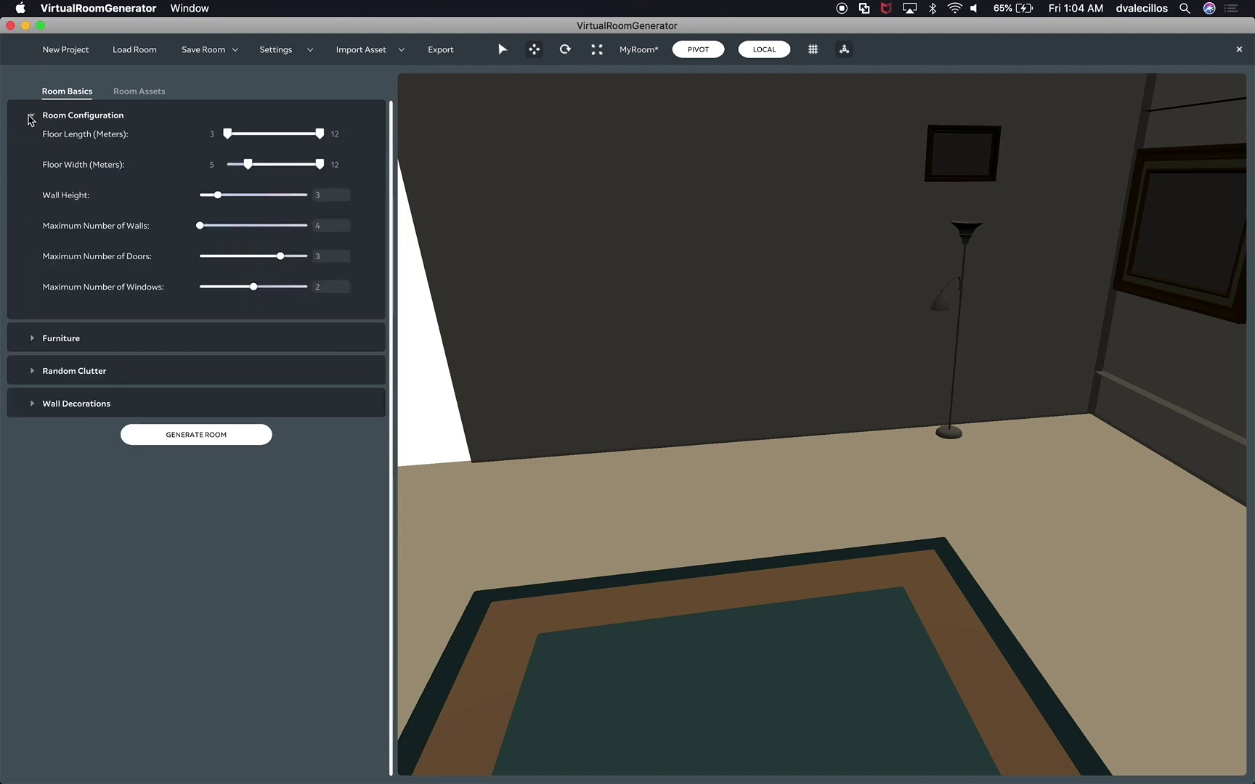
pyautogui.scroll(-5, 620, 470)
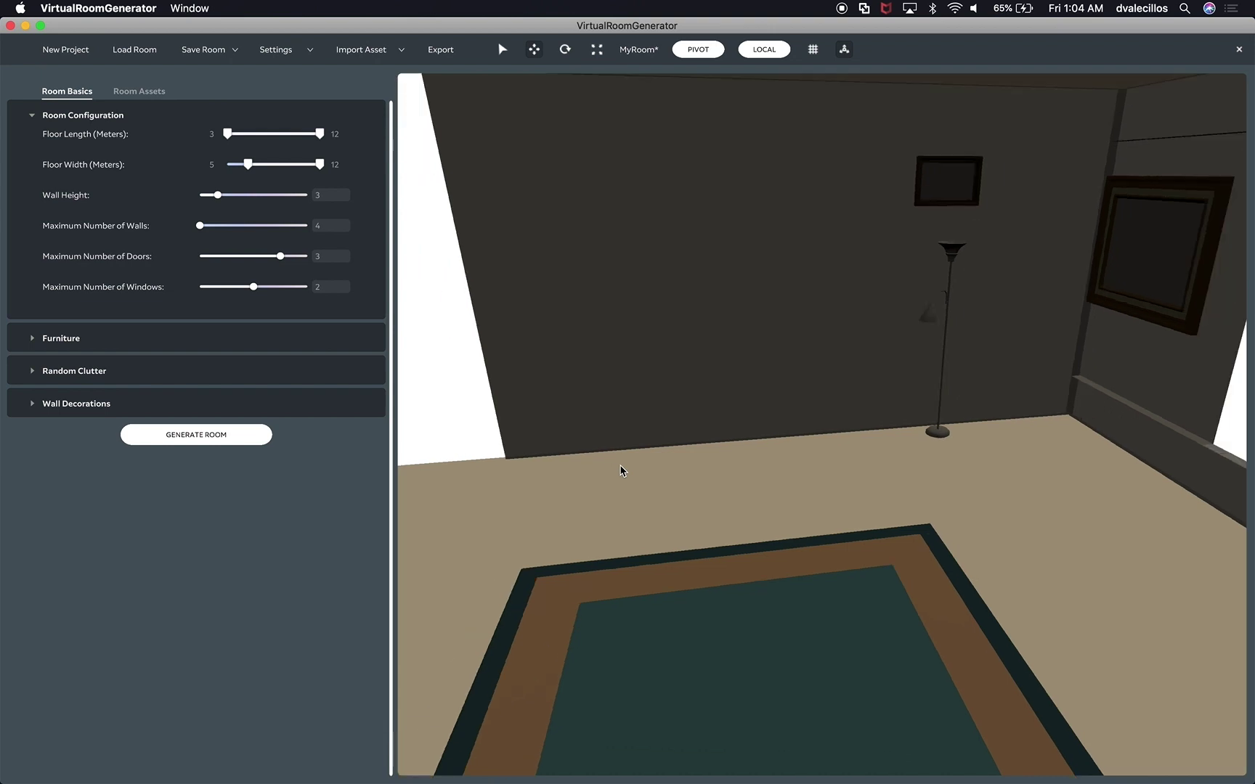
pyautogui.scroll(-3, 621, 471)
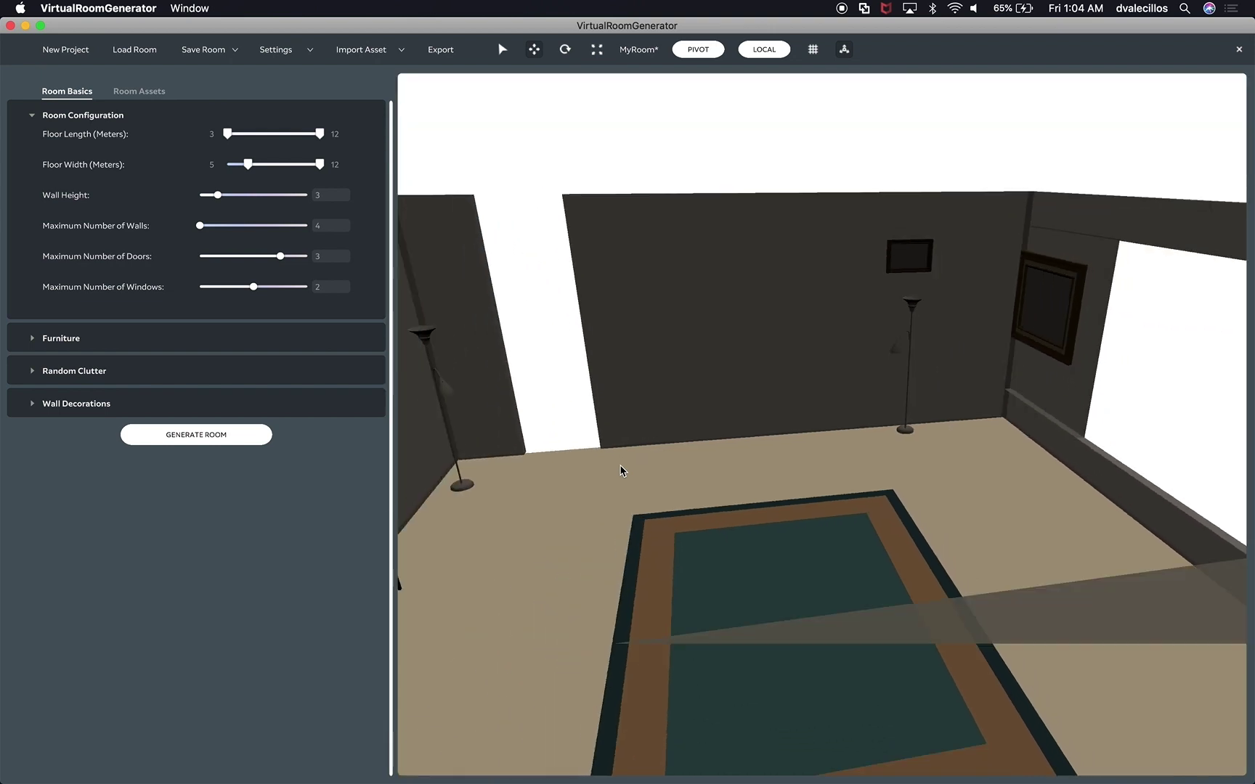
pyautogui.scroll(-5, 634, 441)
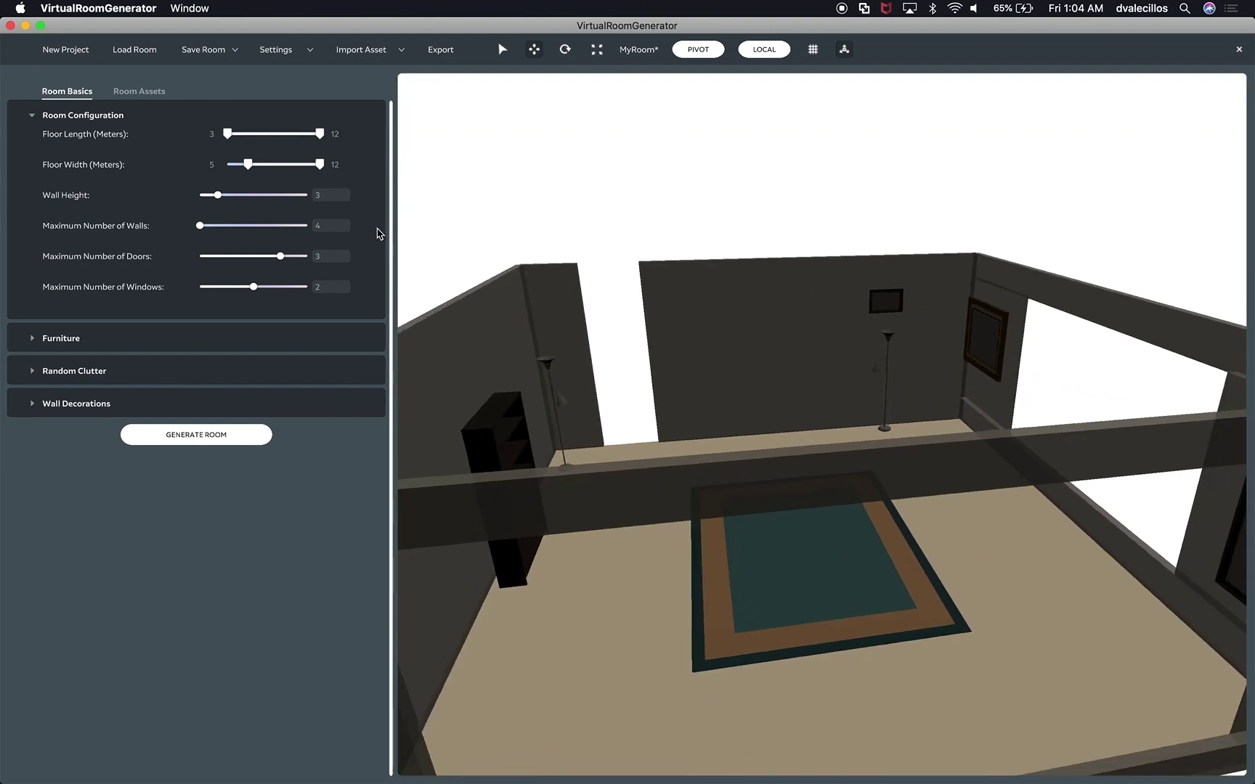
pyautogui.moveTo(321, 135); pyautogui.dragTo(344, 162)
pyautogui.click(90, 339)
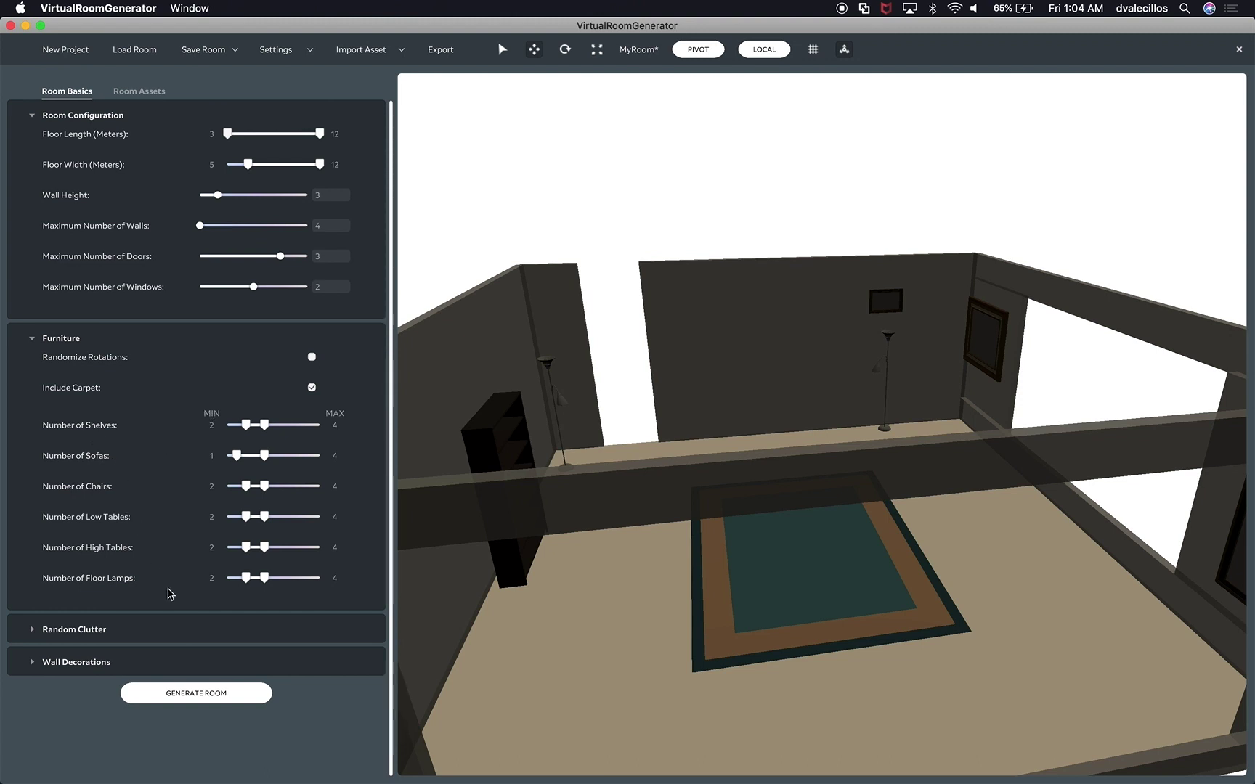
pyautogui.click(163, 628)
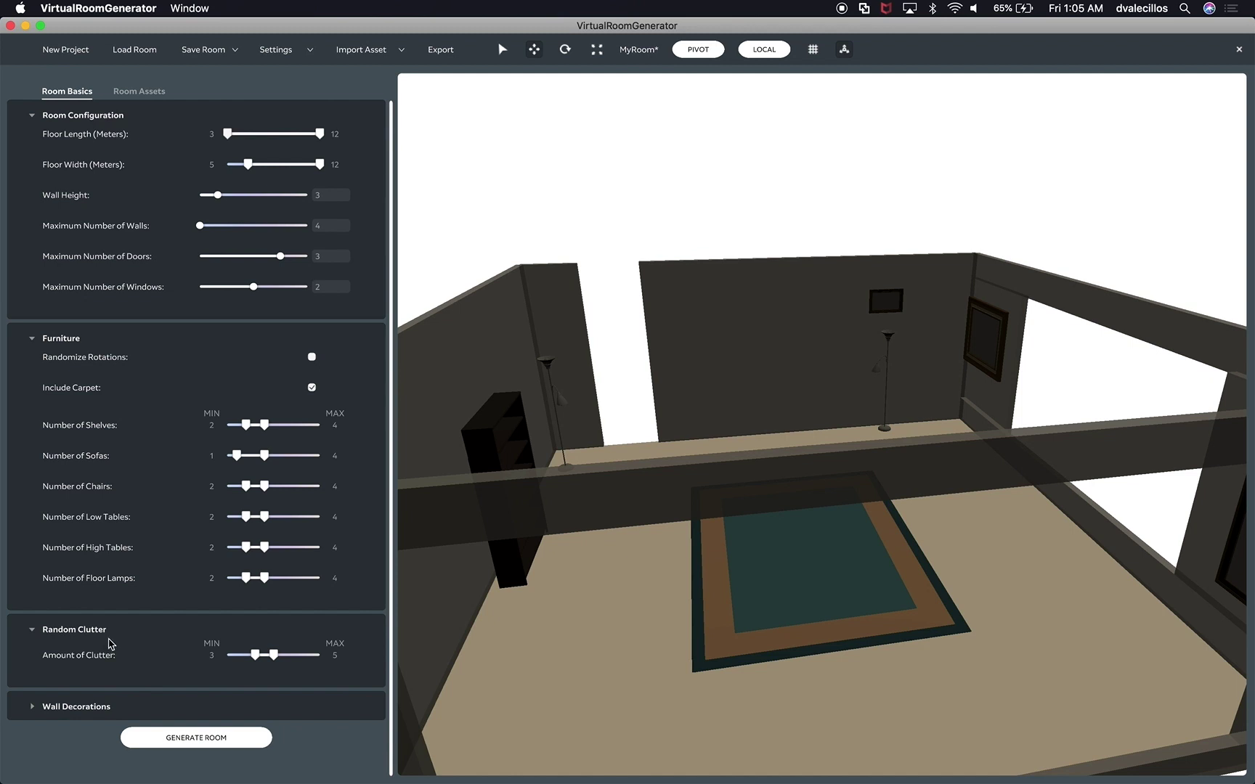
pyautogui.click(102, 708)
pyautogui.scroll(-2, 138, 690)
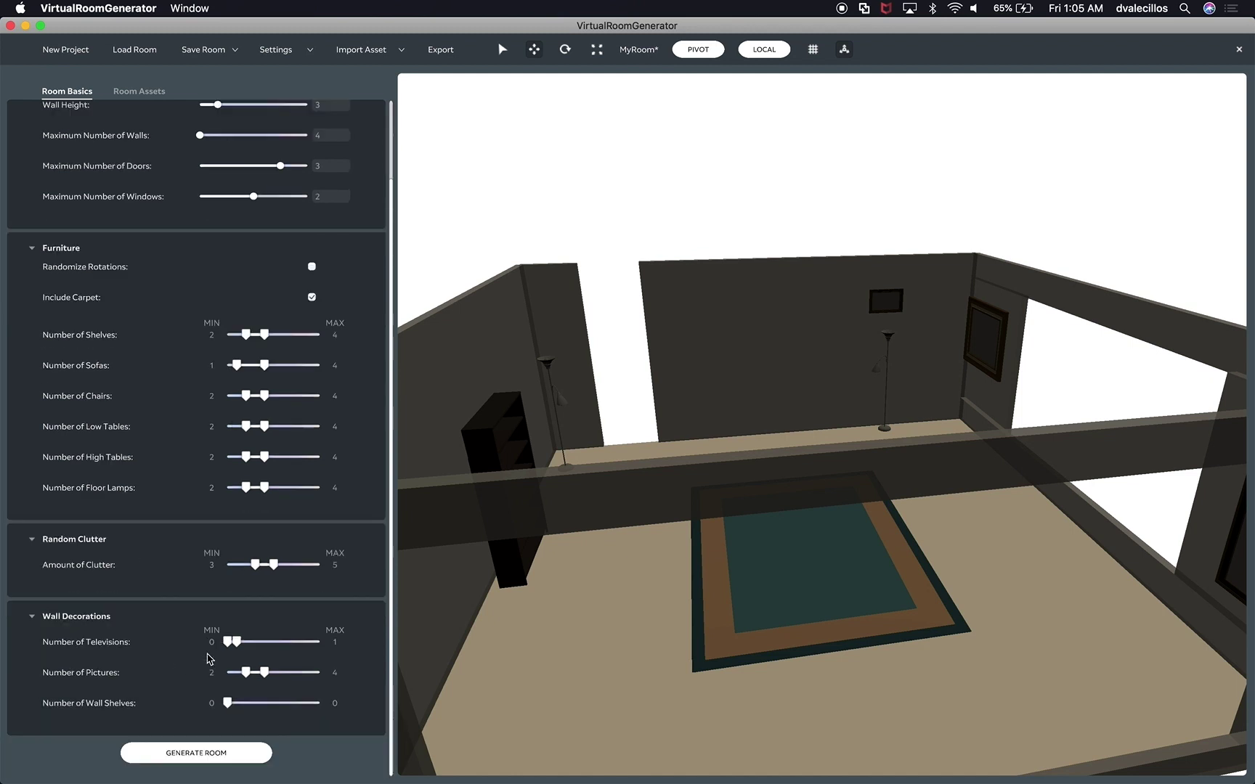
pyautogui.scroll(2, 266, 551)
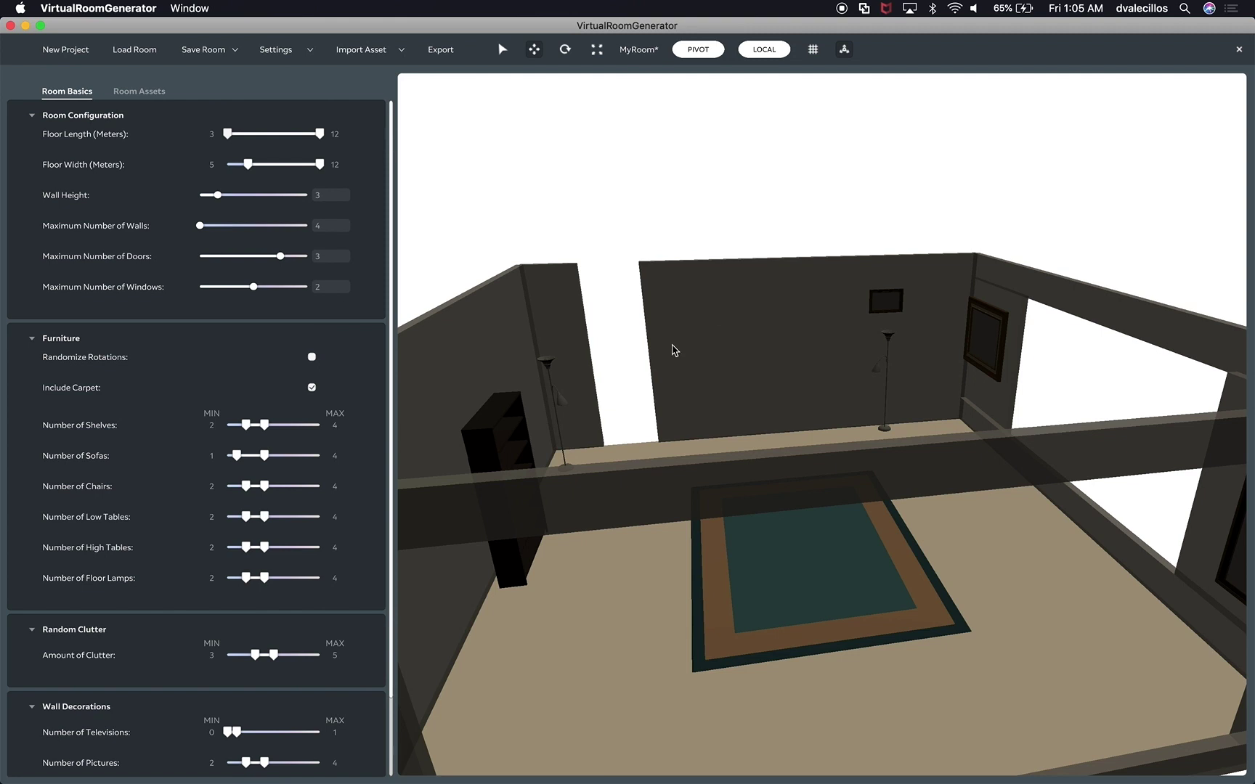
pyautogui.scroll(3, 847, 483)
pyautogui.scroll(-2, 847, 483)
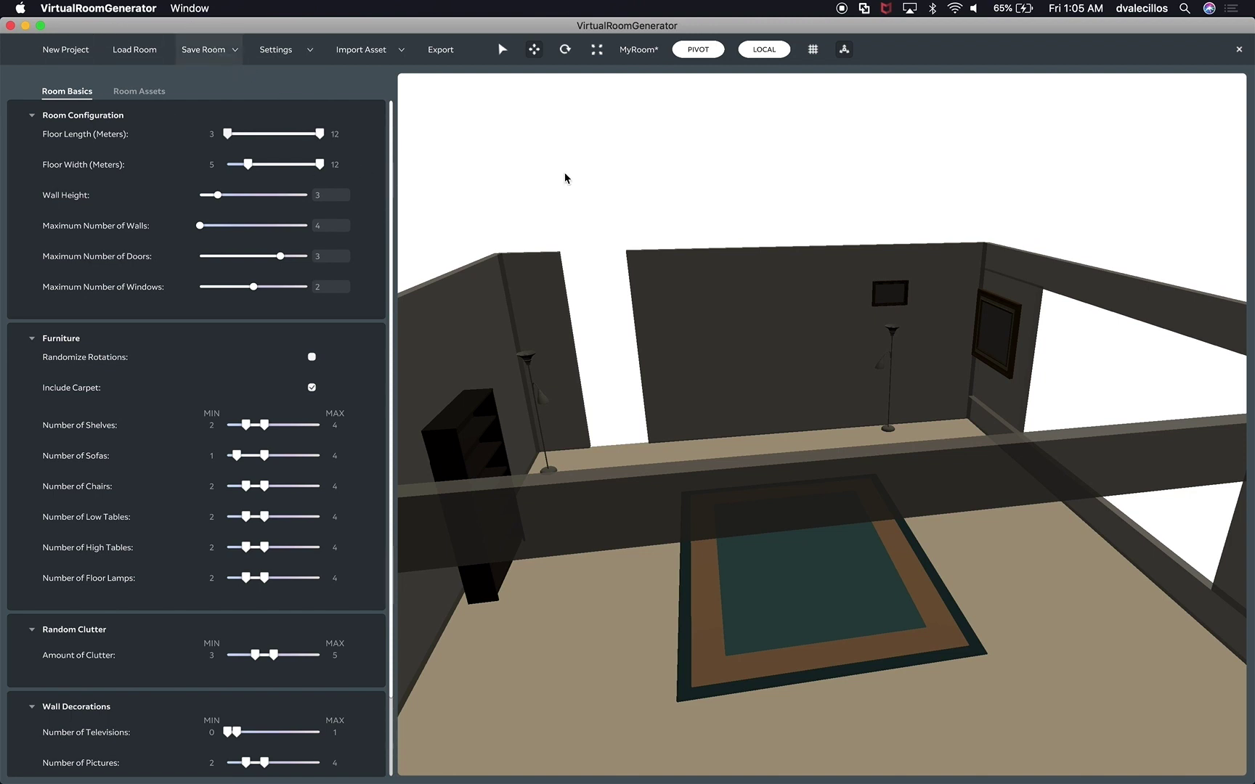
# Step: Save the room under the name EmptyRoom as a .vrproj file in the Projects folder
pyautogui.click(213, 54)
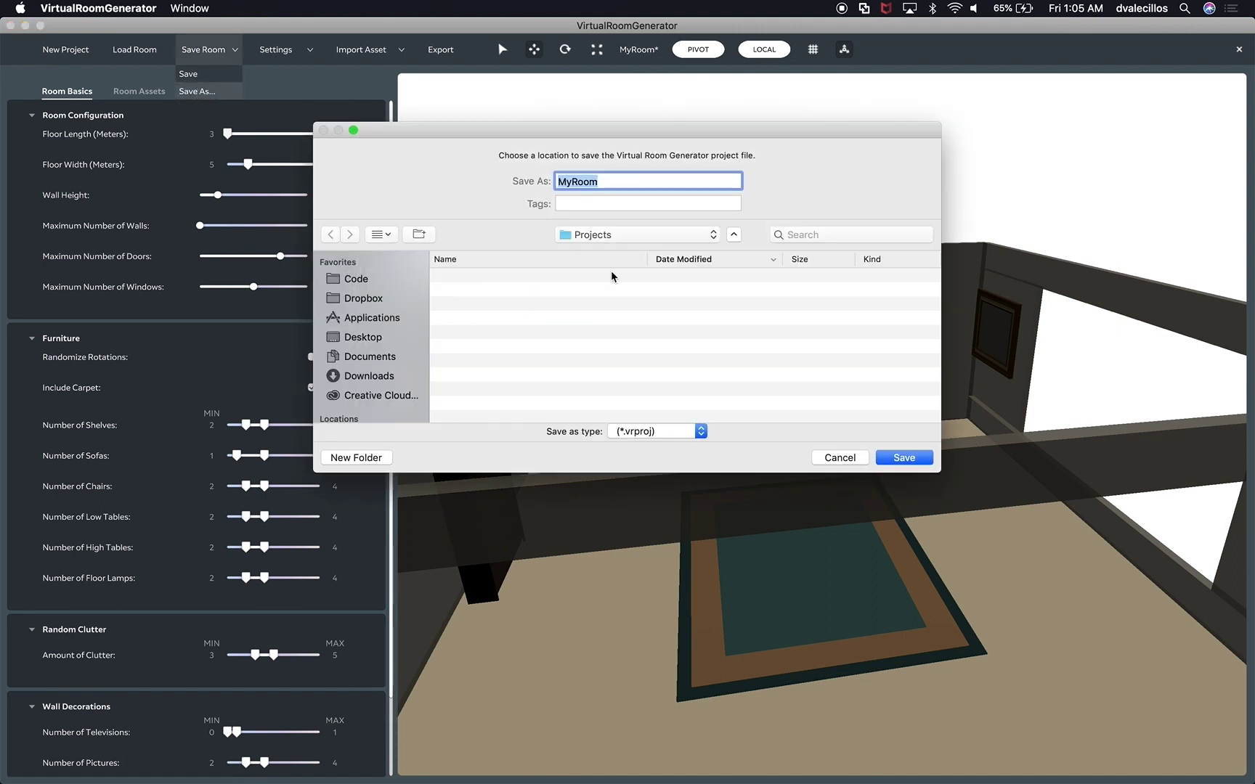
pyautogui.click(642, 235)
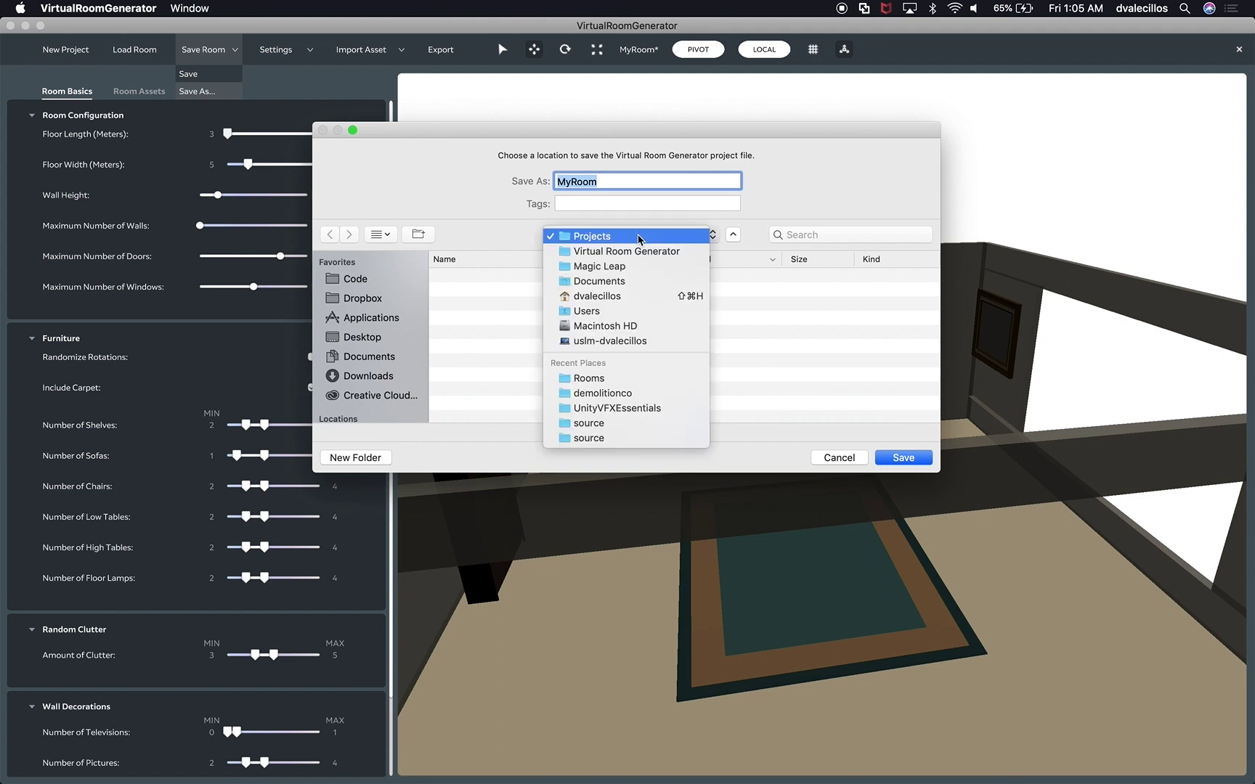
pyautogui.click(637, 238)
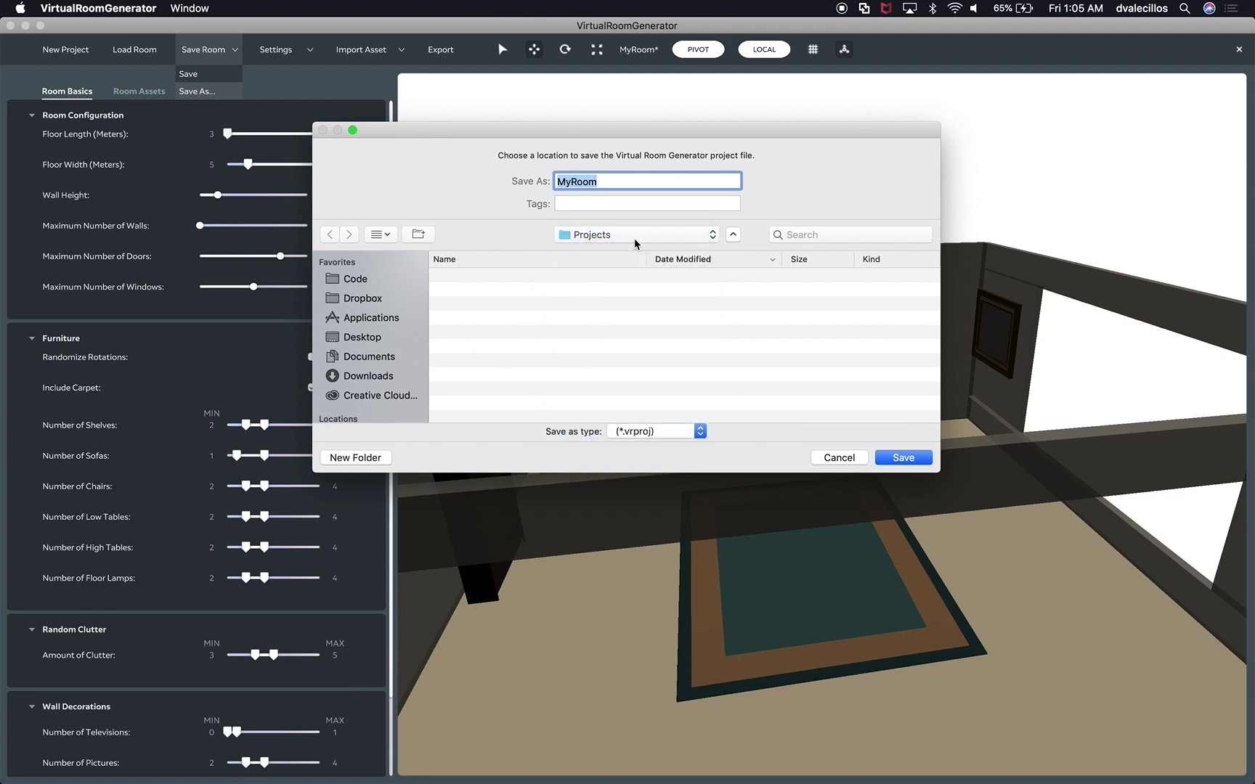
pyautogui.click(623, 431)
pyautogui.click(640, 432)
pyautogui.click(602, 231)
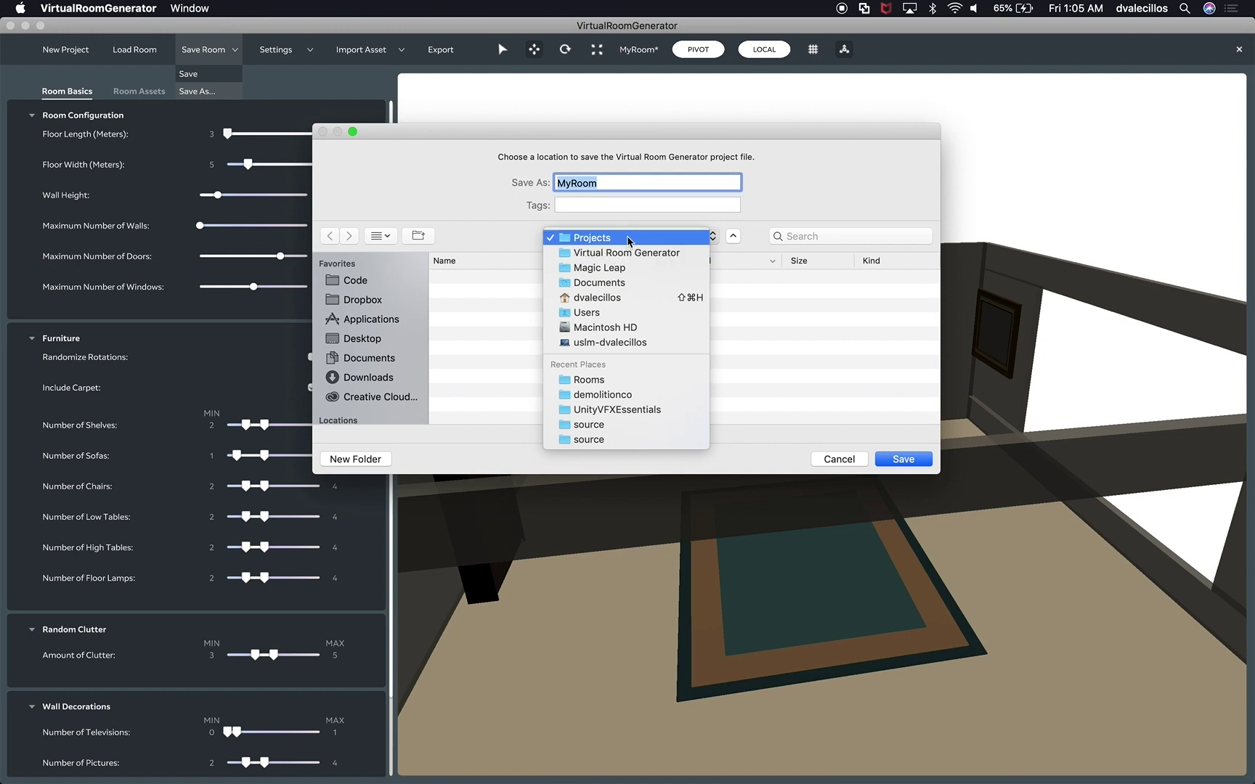
pyautogui.click(628, 239)
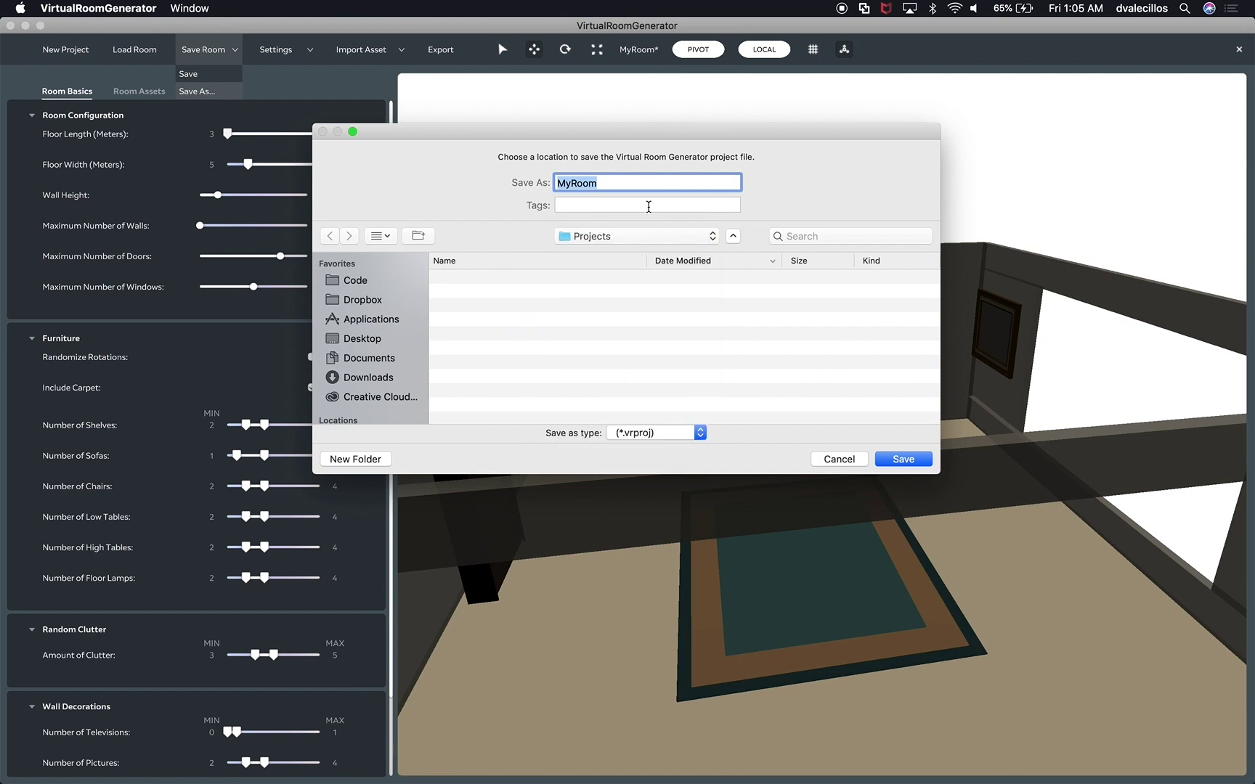
pyautogui.write('EmptyRoom')
pyautogui.click(902, 460)
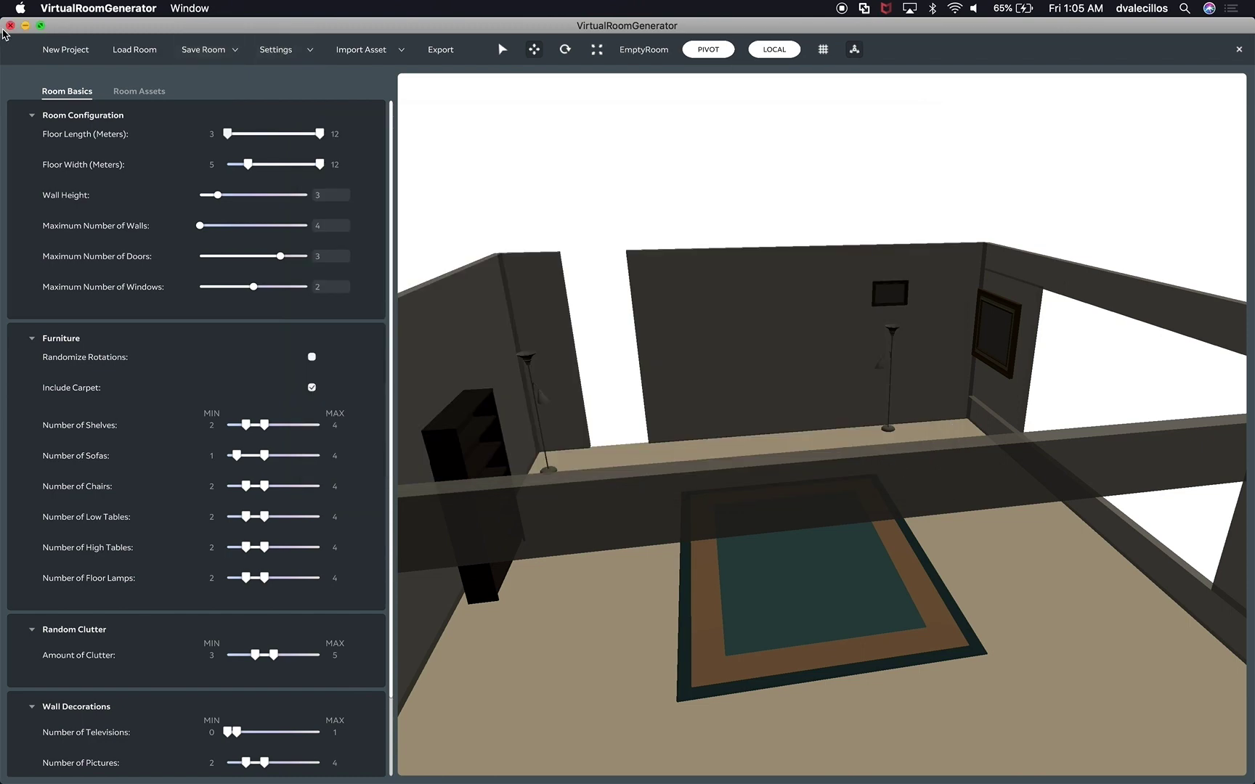
# Step: Close VirtualRoomGenerator and switch to the HelloCube project in Unity
pyautogui.click(10, 25)
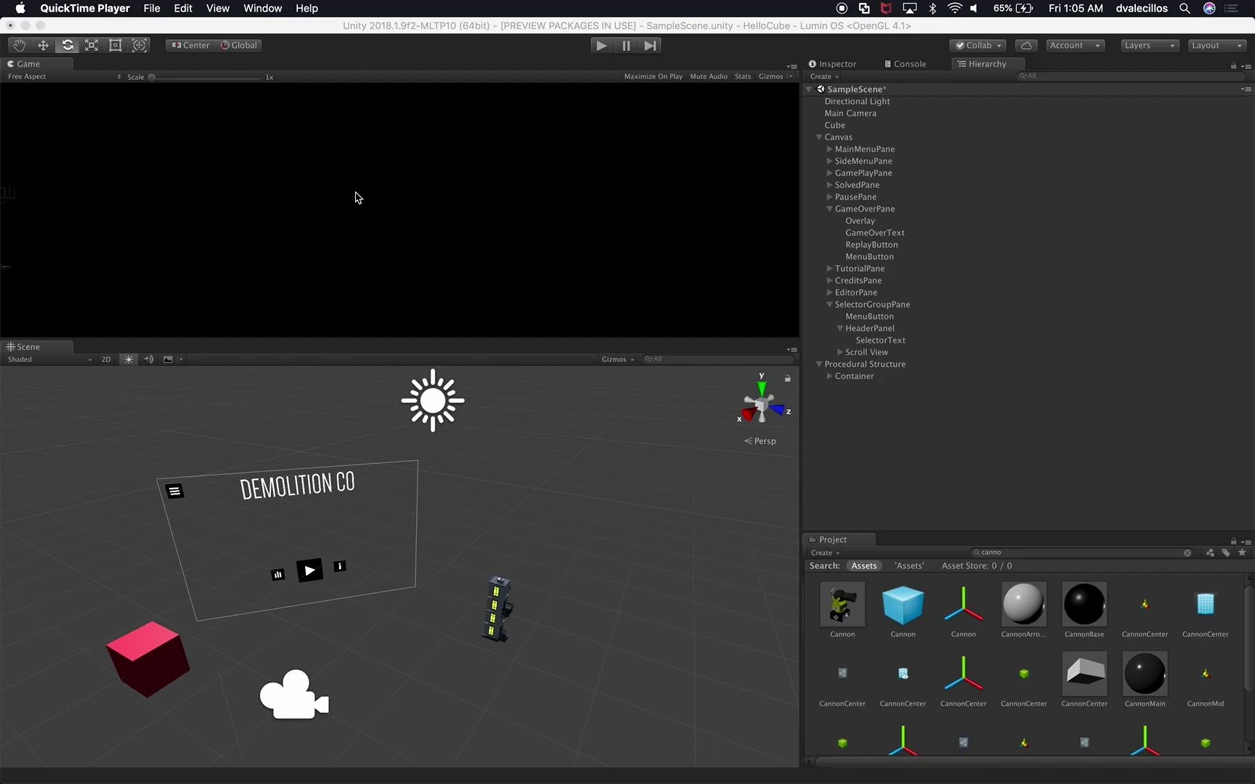
pyautogui.doubleClick(442, 29)
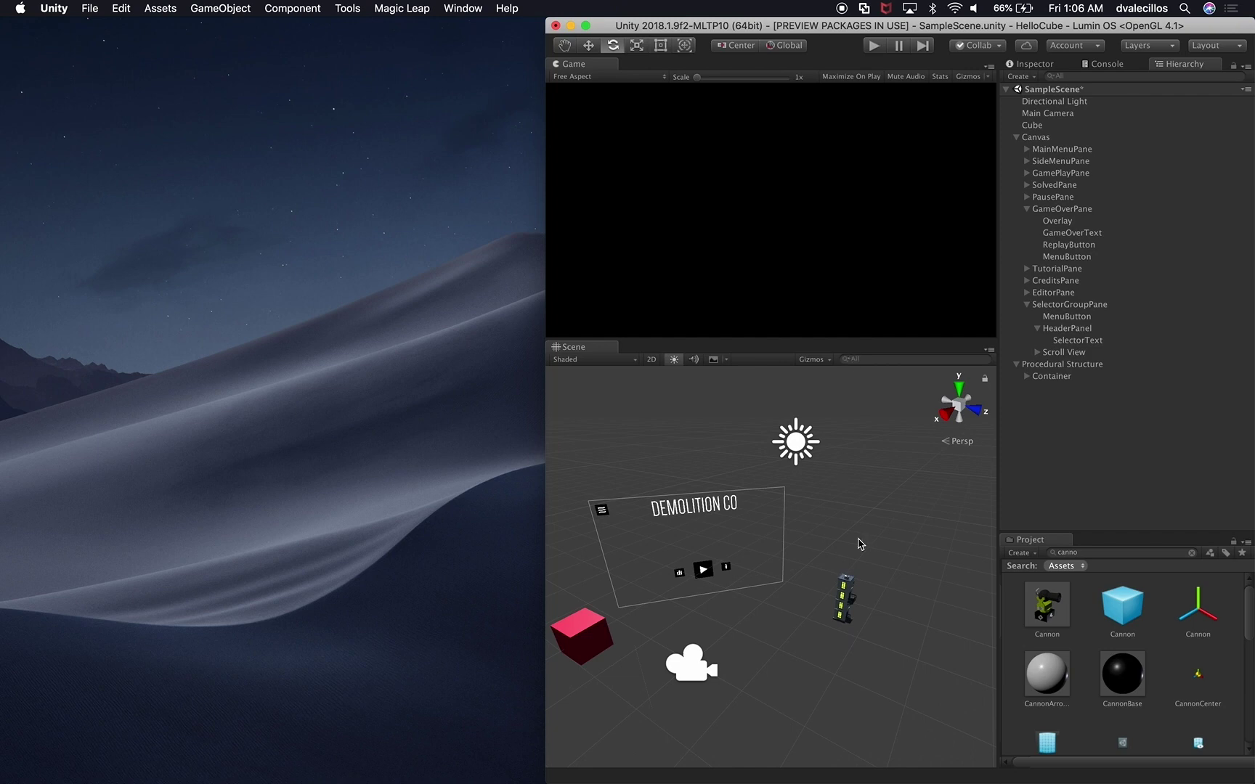
# Step: Select the Procedural Structure object, frame it in the scene and show its component properties
pyautogui.click(852, 595)
pyautogui.doubleClick(1064, 263)
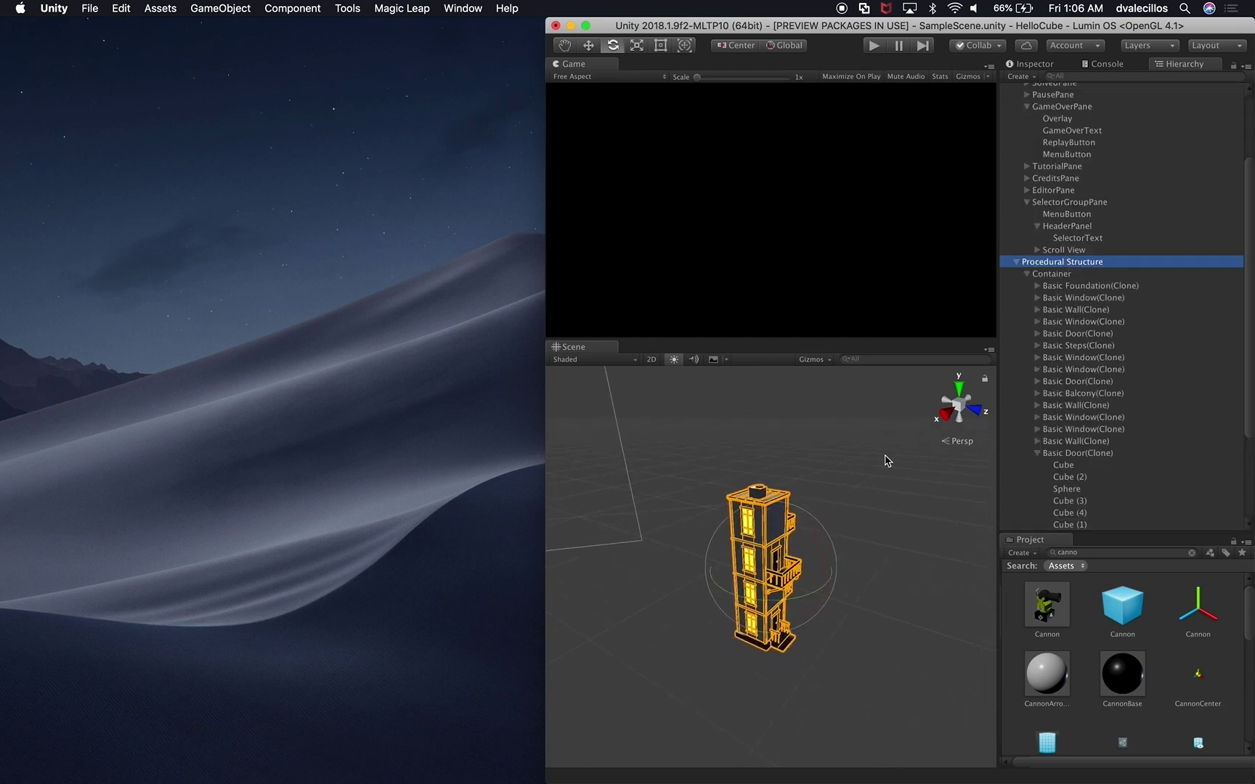
pyautogui.click(1027, 275)
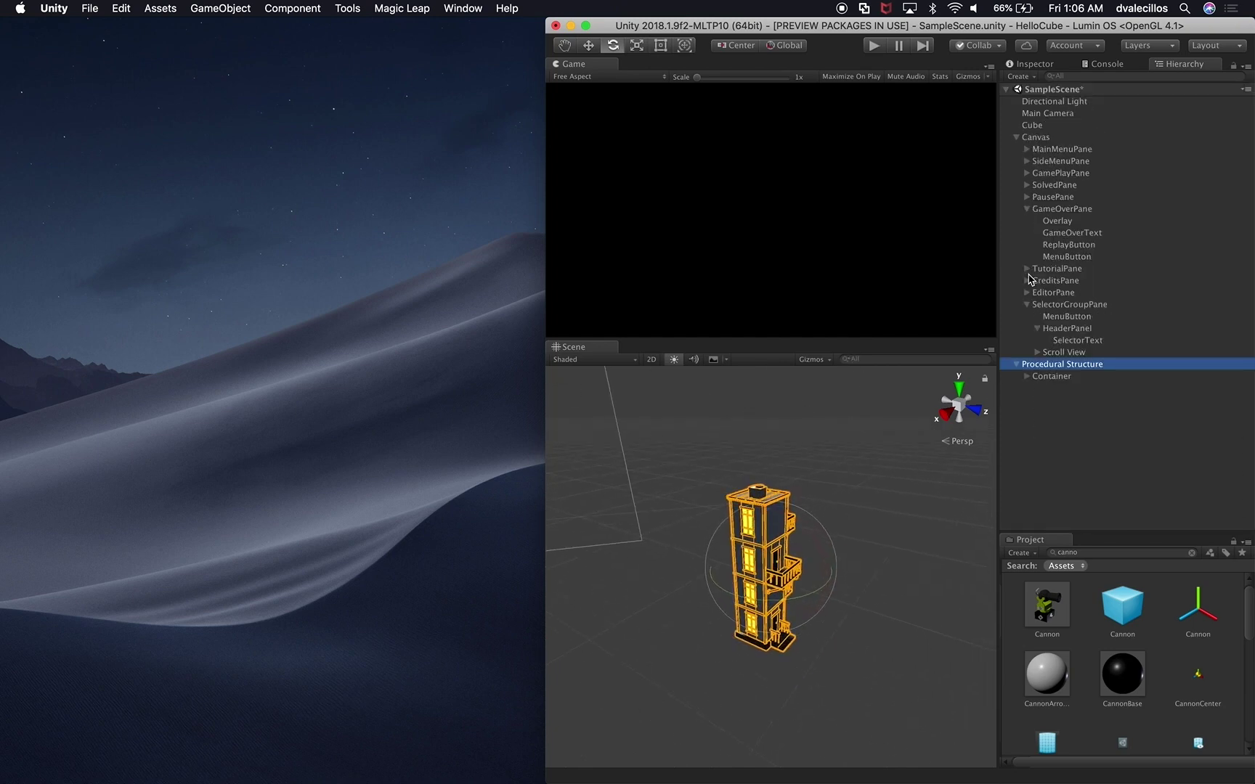
pyautogui.click(1050, 66)
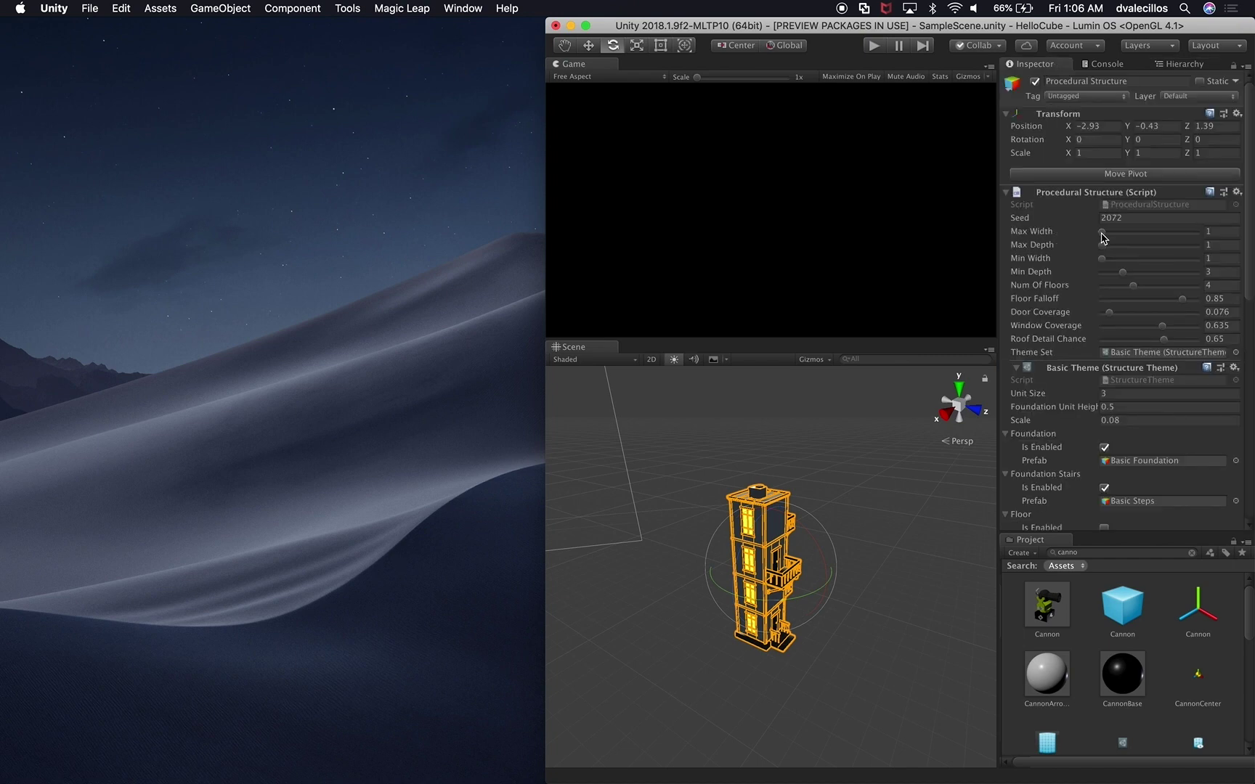
# Step: Widen the procedural building by setting its Max Width to 4
pyautogui.scroll(5, 877, 597)
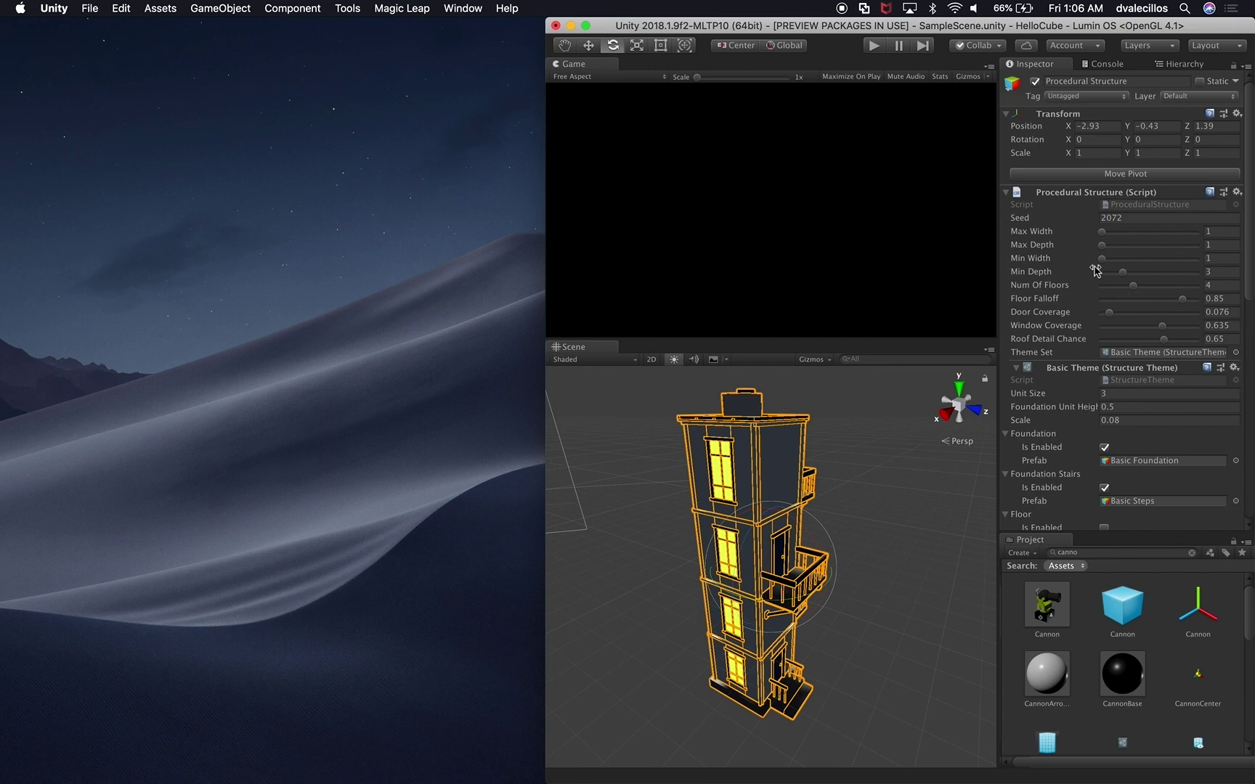
pyautogui.moveTo(1103, 232); pyautogui.dragTo(1123, 233)
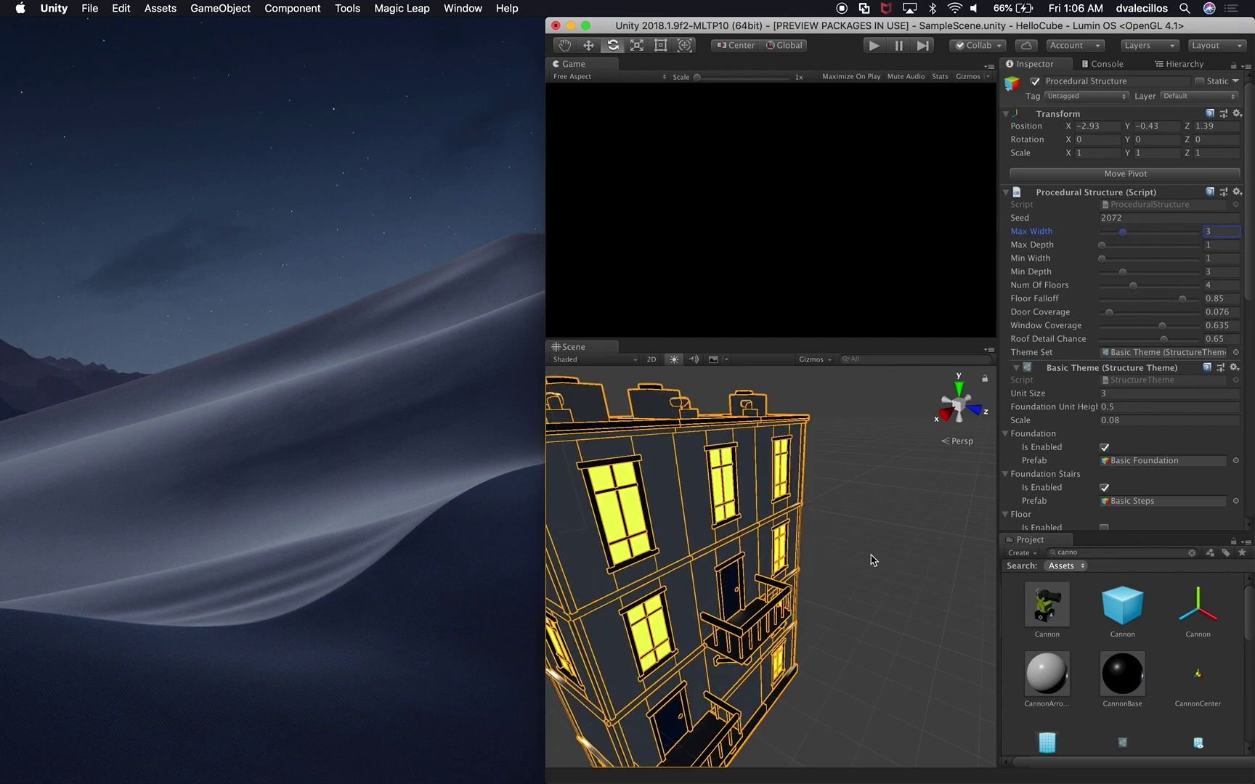
pyautogui.scroll(-5, 873, 560)
pyautogui.moveTo(1141, 239)
pyautogui.mouseDown()
pyautogui.moveTo(1162, 238)
pyautogui.moveTo(1130, 238)
pyautogui.mouseUp()
pyautogui.scroll(-5, 778, 583)
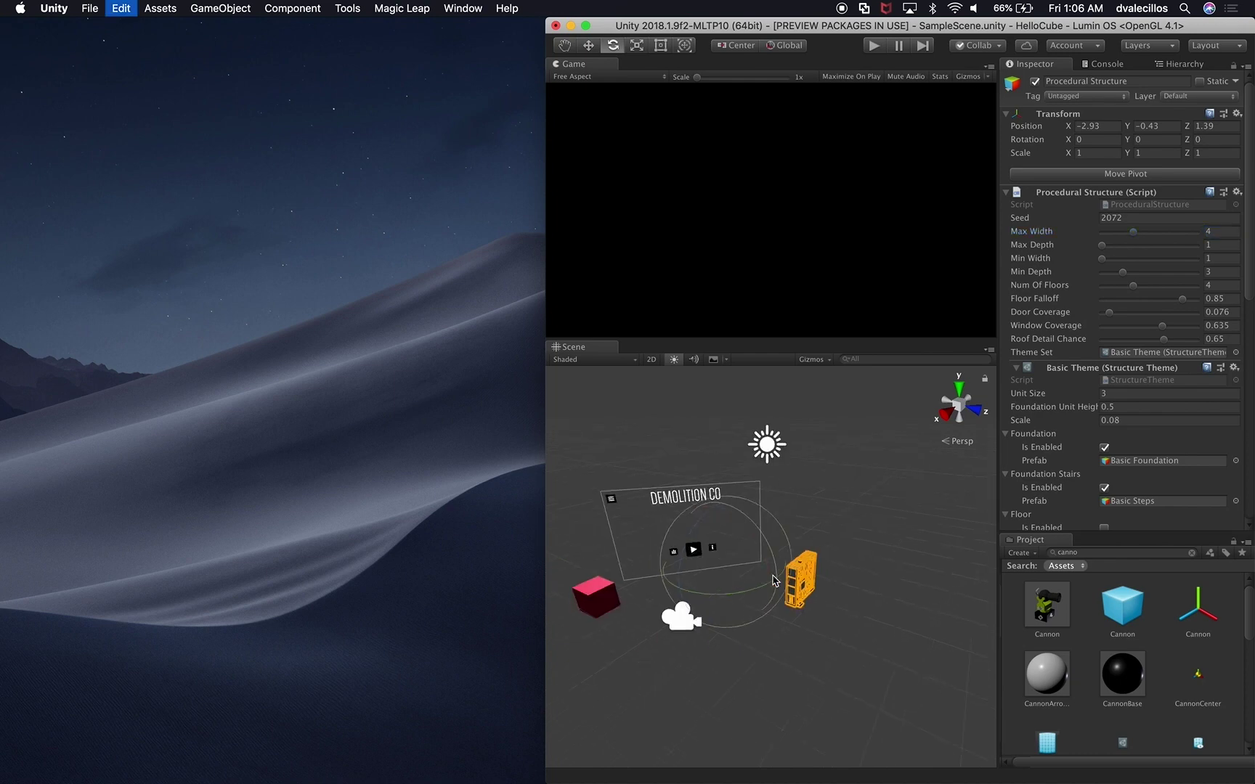
# Step: Deepen the procedural building by setting its Max Depth to 4, keeping Min Width at 1
pyautogui.scroll(5, 868, 583)
pyautogui.keyDown('alt'); pyautogui.moveTo(868, 583); pyautogui.dragTo(983, 581); pyautogui.keyUp('alt')
pyautogui.scroll(10, 850, 581)
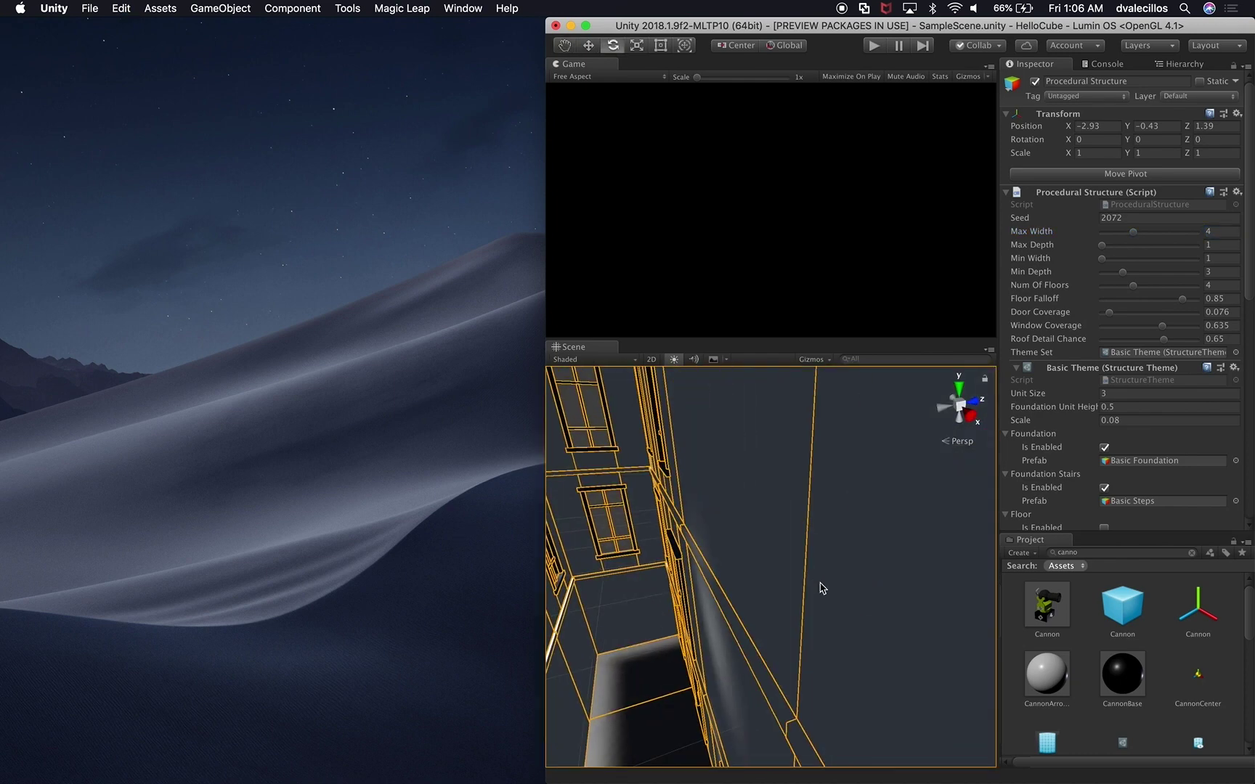
pyautogui.scroll(-5, 821, 584)
pyautogui.scroll(-3, 822, 579)
pyautogui.keyDown('alt'); pyautogui.moveTo(822, 579); pyautogui.dragTo(733, 574); pyautogui.keyUp('alt')
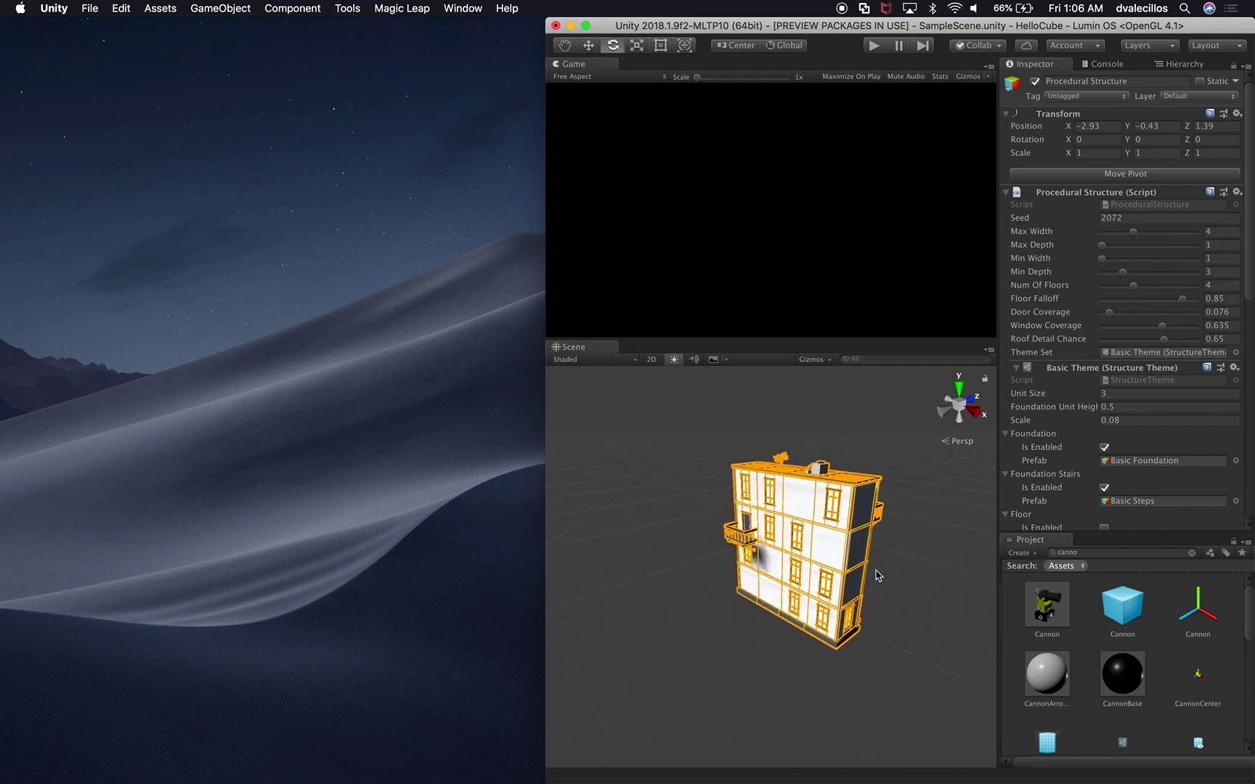
pyautogui.moveTo(1101, 245); pyautogui.dragTo(1133, 261)
pyautogui.click(1101, 259)
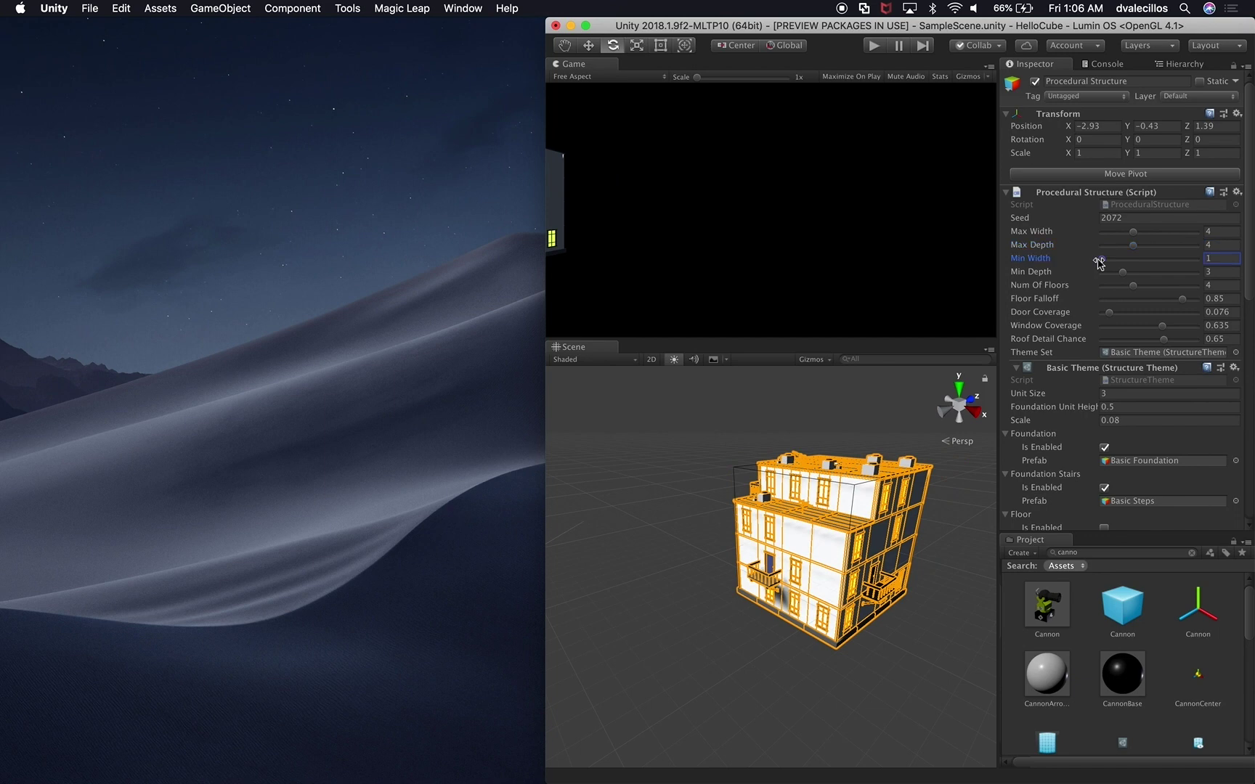
pyautogui.moveTo(1103, 260)
pyautogui.mouseDown()
pyautogui.moveTo(1170, 267)
pyautogui.moveTo(1097, 263)
pyautogui.mouseUp()
# Step: Enlarge the procedural building's footprint by setting both Max Width and Max Depth to 5
pyautogui.keyDown('alt'); pyautogui.moveTo(909, 528); pyautogui.dragTo(729, 536); pyautogui.keyUp('alt')
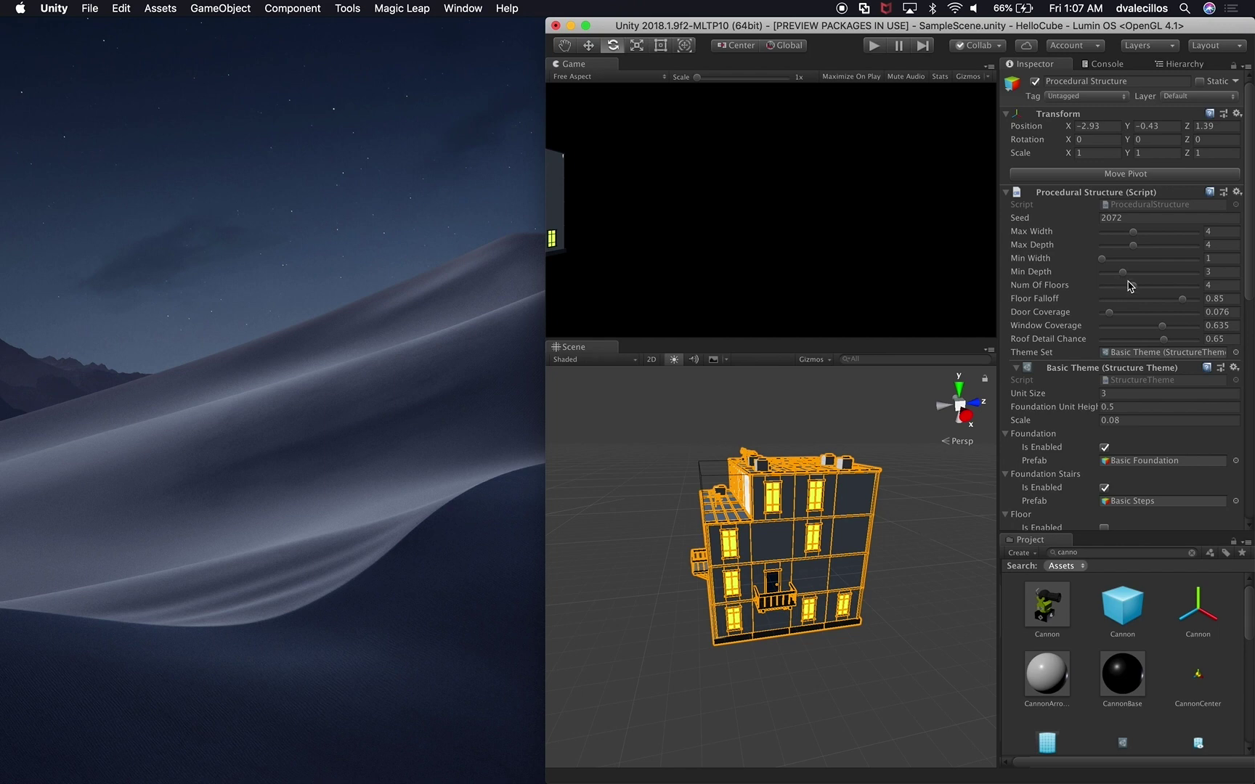
pyautogui.moveTo(1124, 276); pyautogui.dragTo(1111, 245)
pyautogui.moveTo(1128, 249)
pyautogui.mouseDown()
pyautogui.moveTo(1177, 234)
pyautogui.moveTo(1122, 234)
pyautogui.moveTo(1140, 245)
pyautogui.mouseUp()
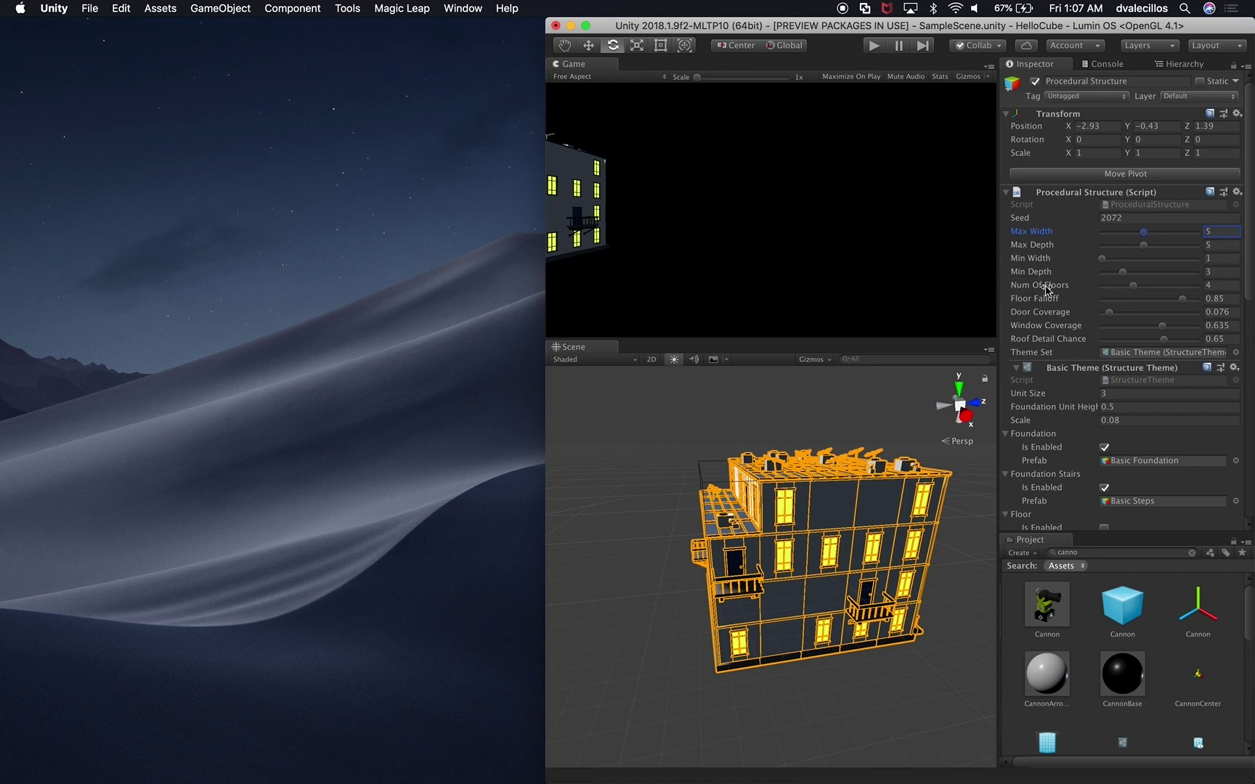
# Step: Set the building's Num Of Floors to 3 and Floor Falloff to 0.535, and look through its Basic Theme prefab settings
pyautogui.click(1142, 286)
pyautogui.moveTo(1156, 292)
pyautogui.mouseDown()
pyautogui.moveTo(1204, 289)
pyautogui.moveTo(1116, 305)
pyautogui.moveTo(1152, 305)
pyautogui.mouseUp()
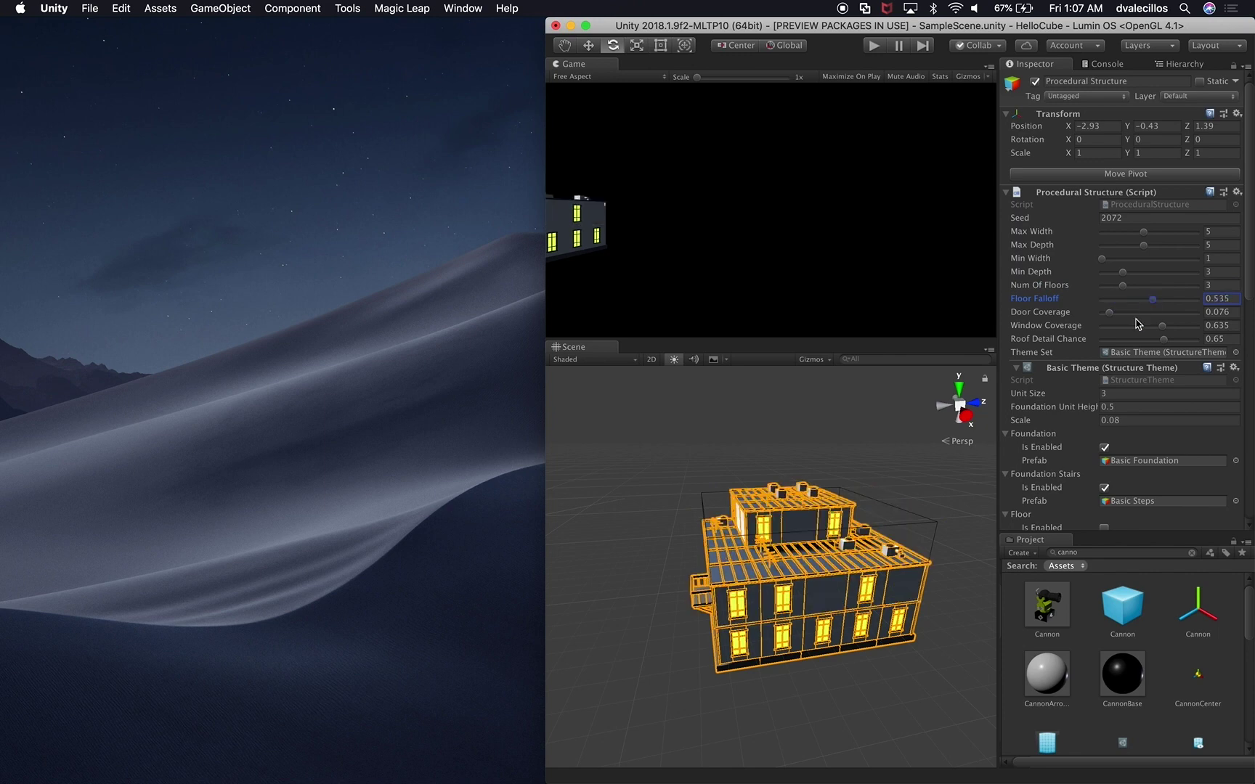
pyautogui.scroll(-5, 1143, 418)
pyautogui.scroll(-5, 1143, 420)
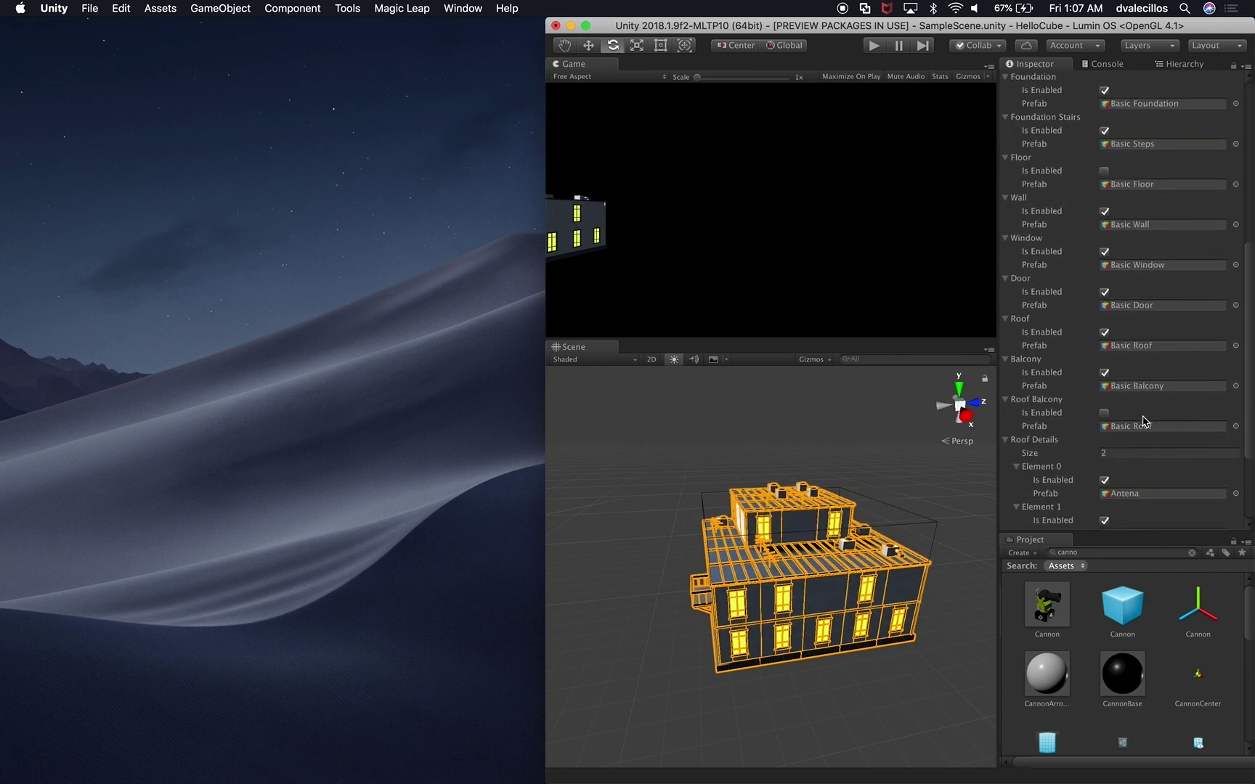
pyautogui.scroll(10, 1147, 407)
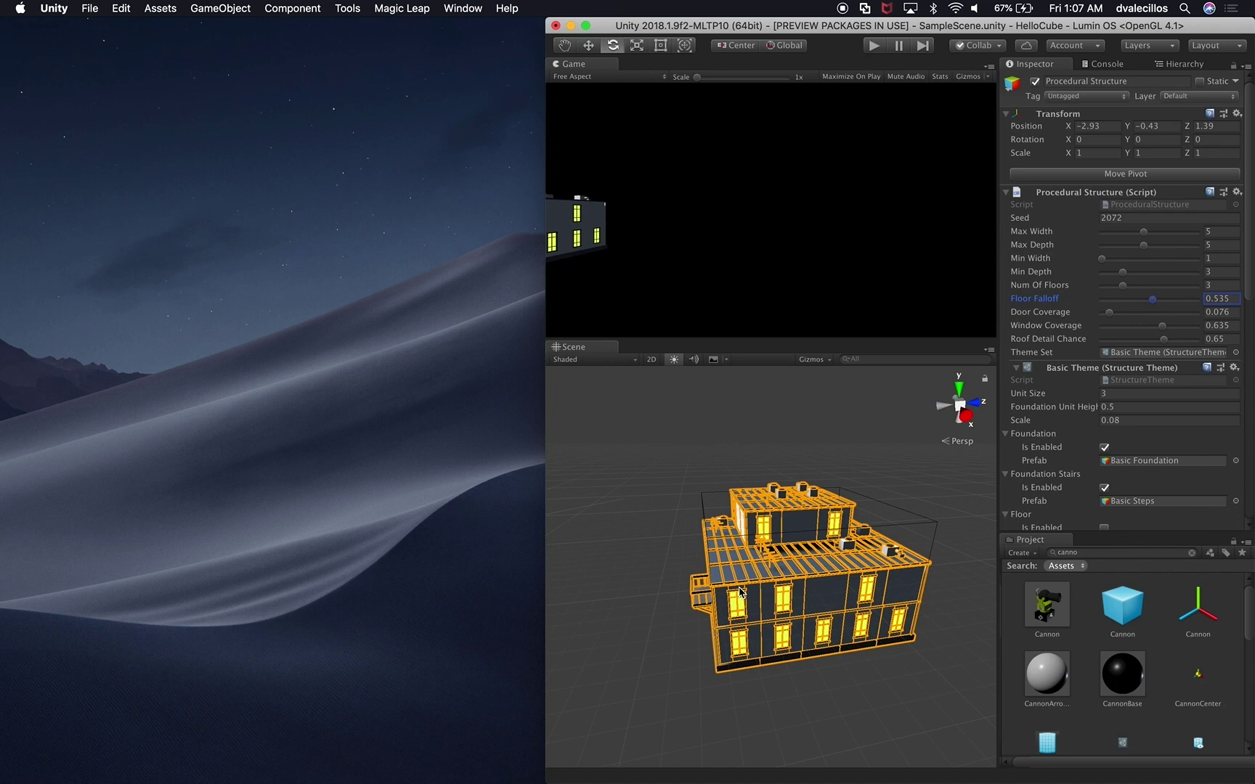
# Step: Shrink the procedural building by setting both Max Width and Max Depth to 2
pyautogui.moveTo(588, 580); pyautogui.dragTo(618, 575, button='middle')
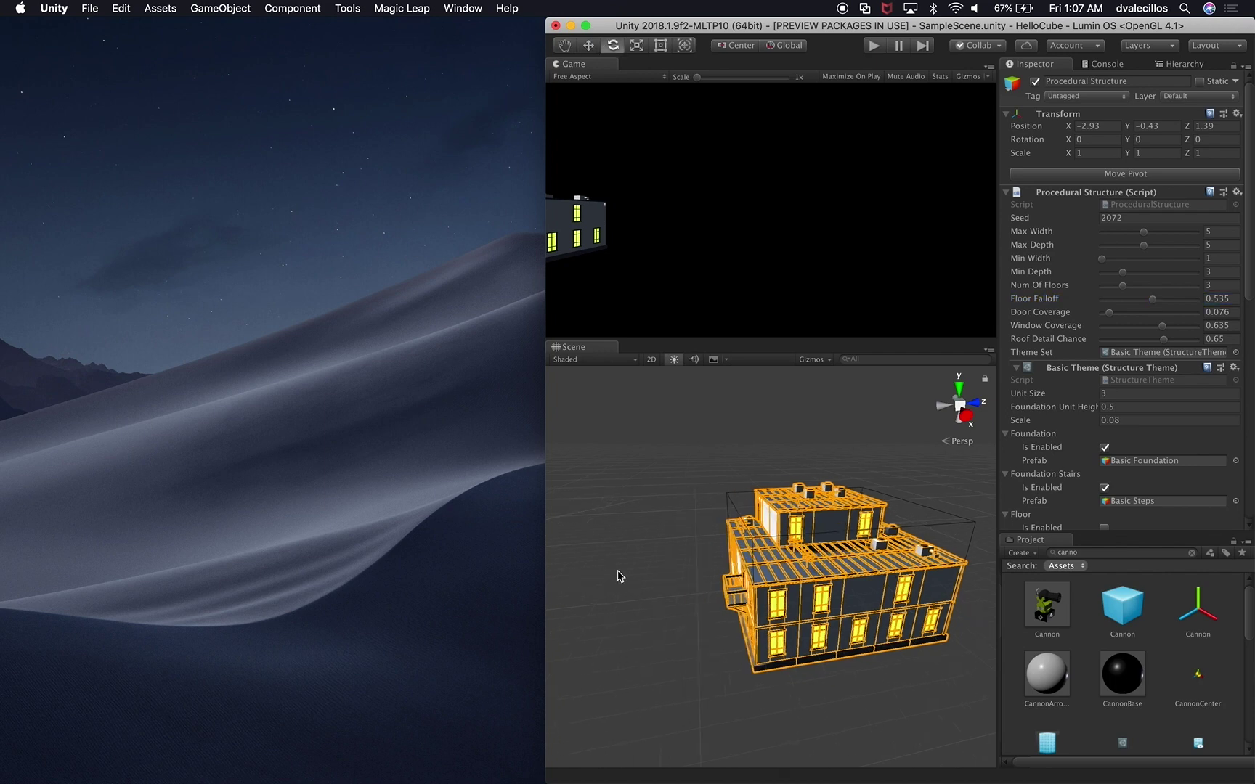
pyautogui.moveTo(750, 634)
pyautogui.keyDown('alt'); pyautogui.mouseDown()
pyautogui.moveTo(726, 625)
pyautogui.moveTo(765, 621)
pyautogui.mouseUp(); pyautogui.keyUp('alt')
pyautogui.moveTo(1144, 231); pyautogui.dragTo(1112, 231)
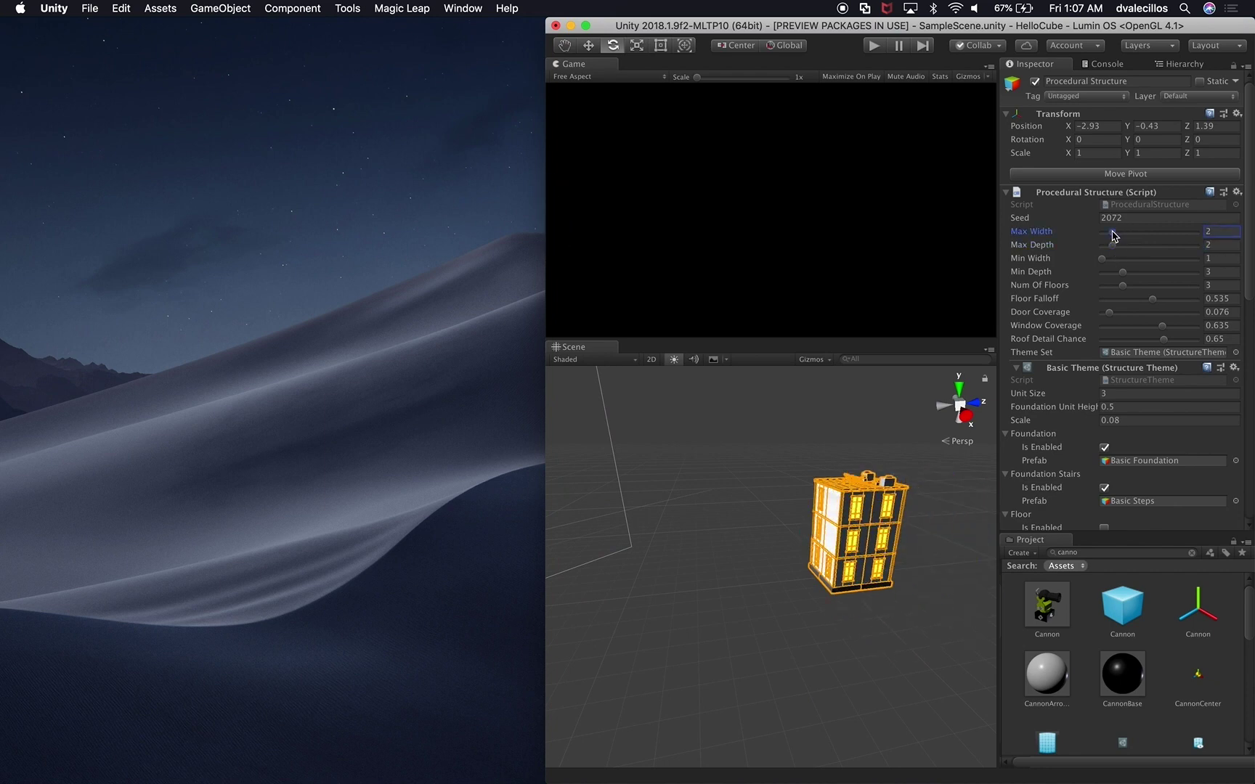
# Step: Inspect the red cube, the main camera and the procedural building in the scene by selecting them one after another
pyautogui.keyDown('alt'); pyautogui.moveTo(815, 444); pyautogui.dragTo(888, 504); pyautogui.keyUp('alt')
pyautogui.scroll(5, 888, 505)
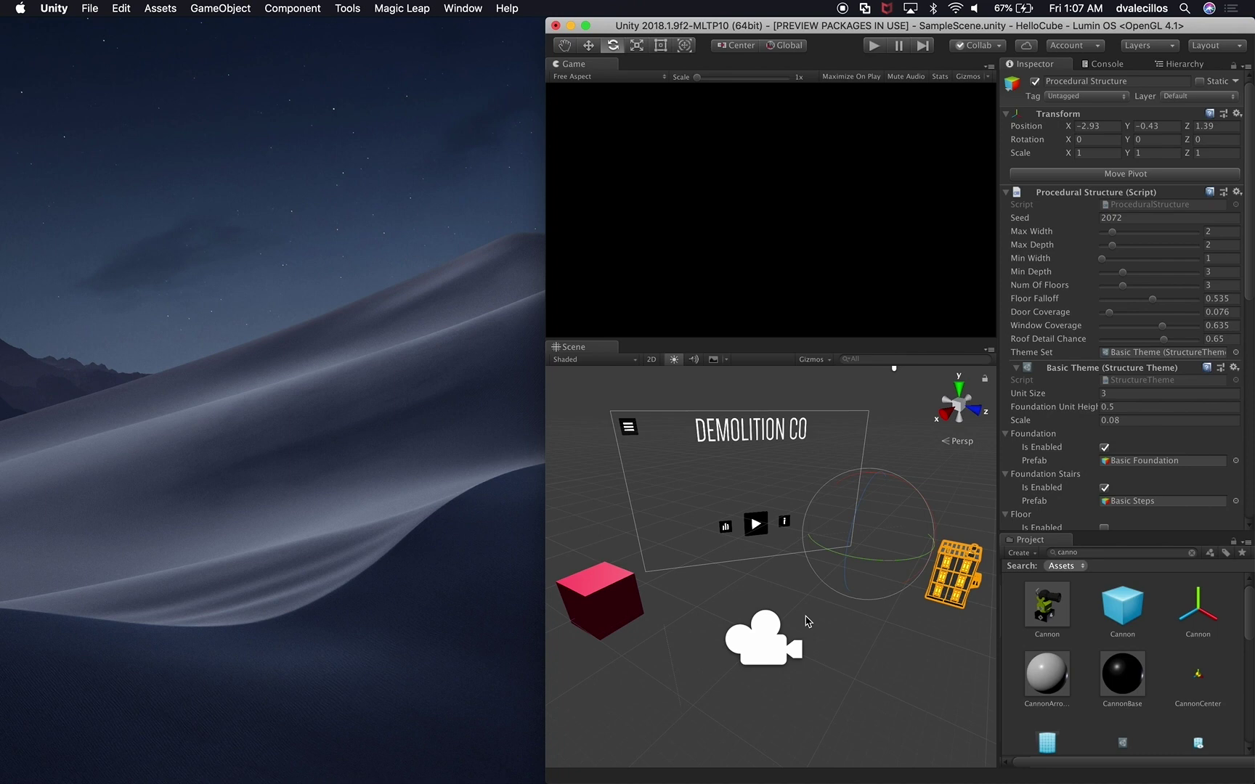
pyautogui.click(598, 607)
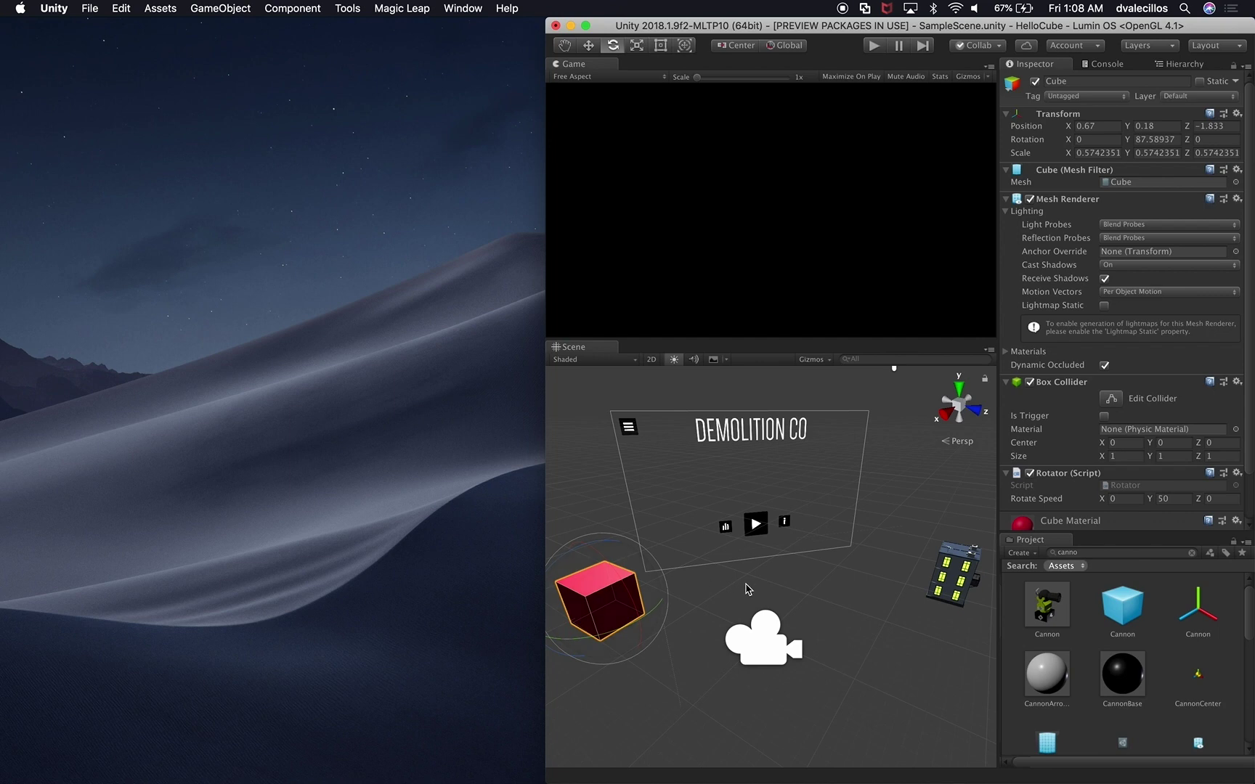
pyautogui.scroll(-5, 747, 588)
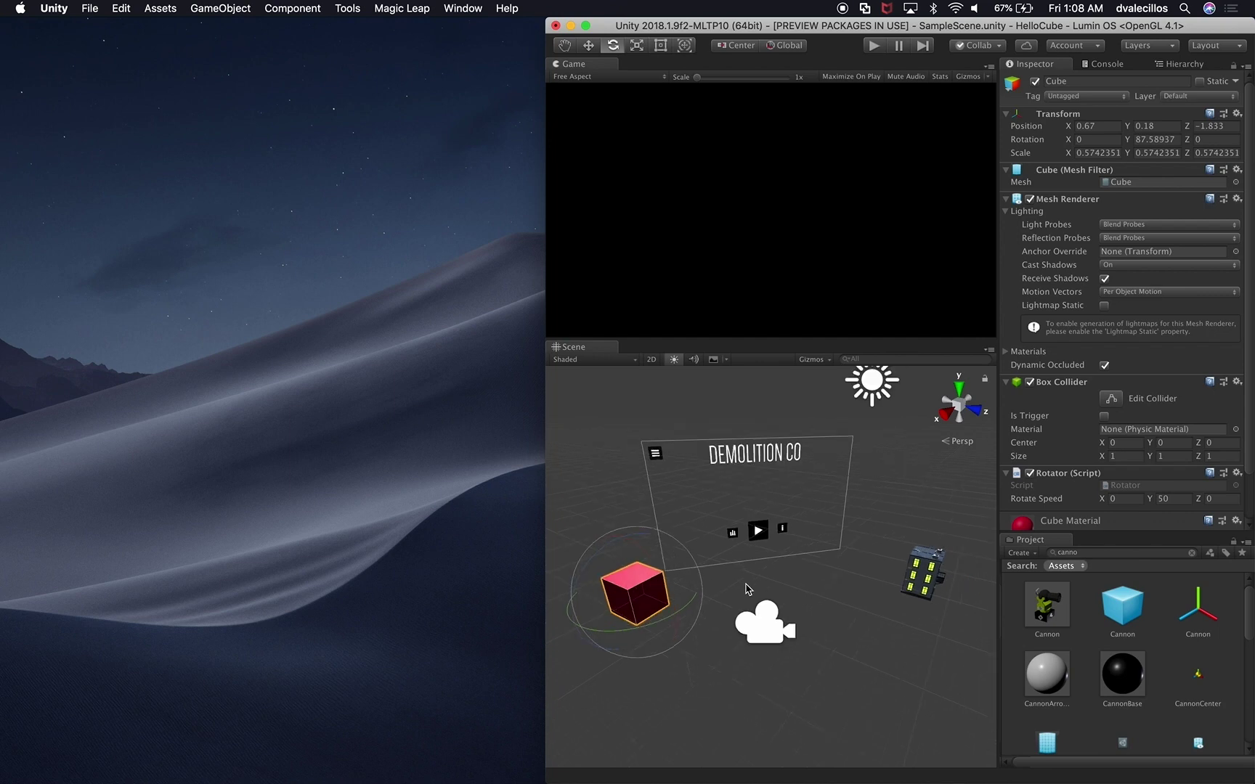
pyautogui.click(765, 609)
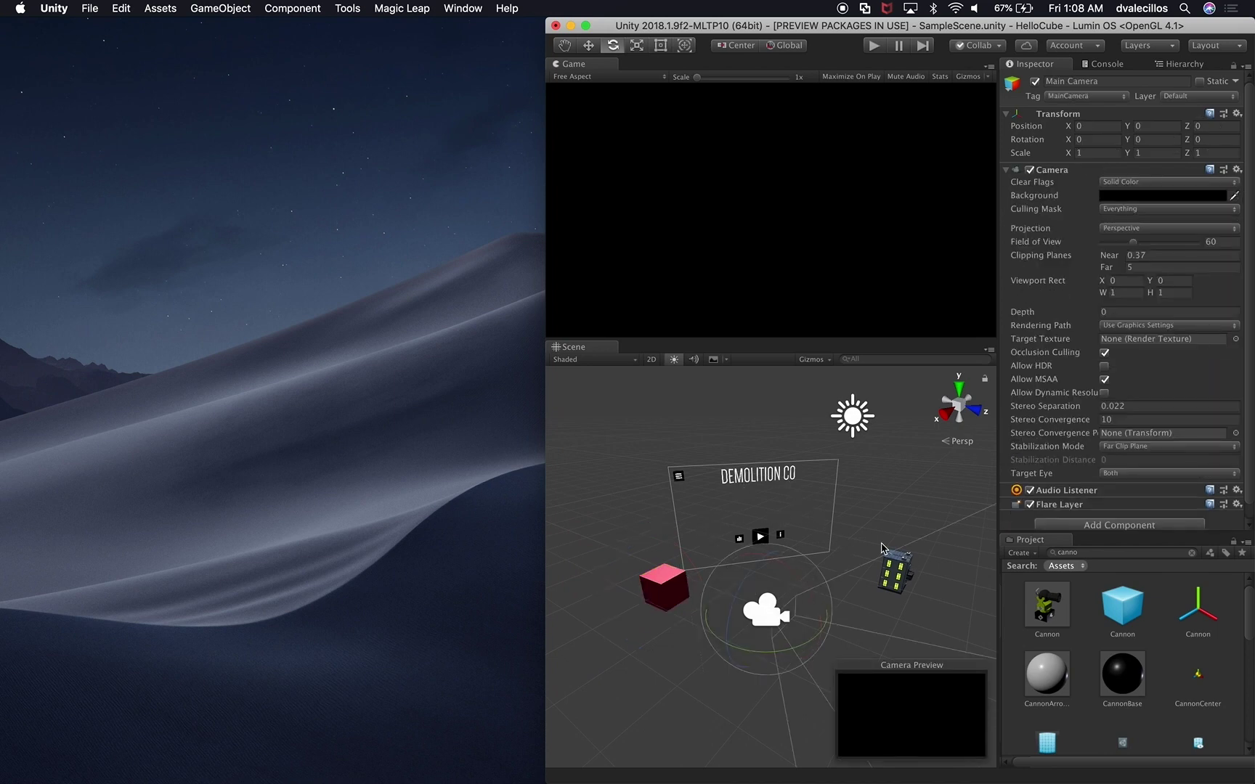
pyautogui.click(899, 571)
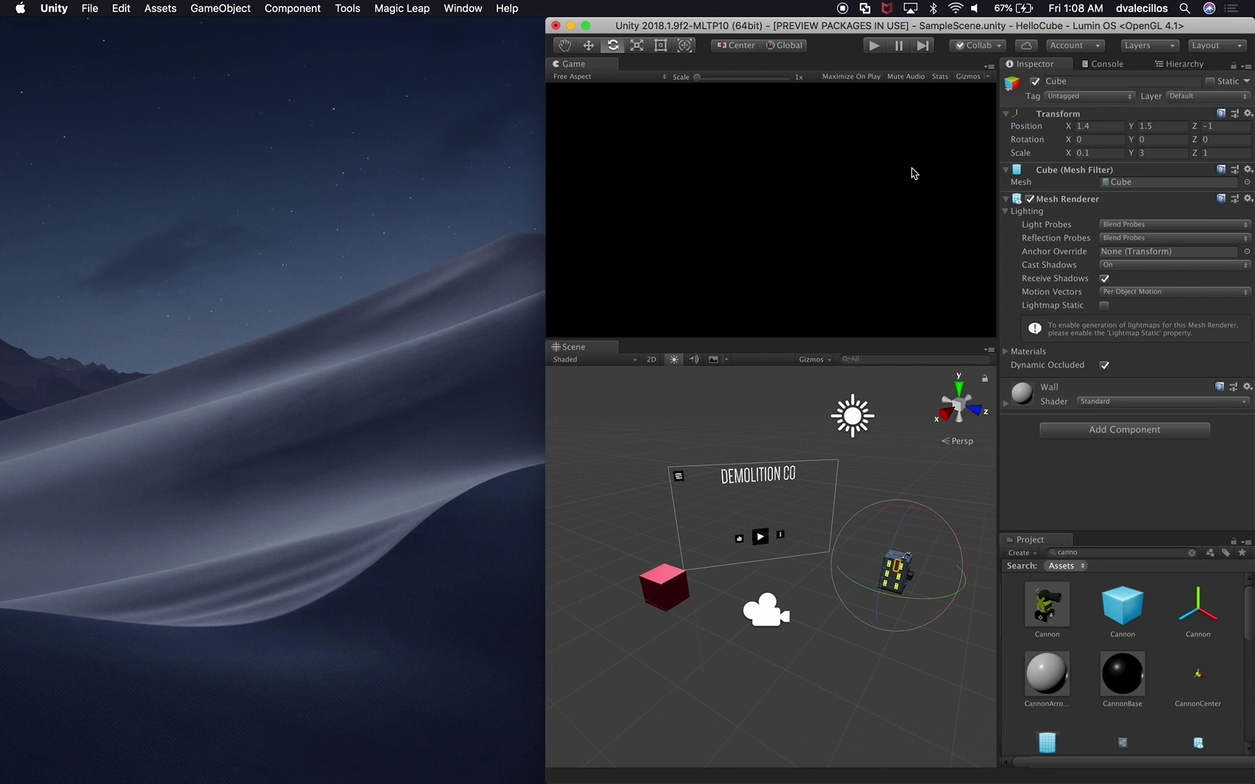
# Step: Show the scene's object hierarchy, check the SelectorGroupPane under the Canvas, and clear the selection
pyautogui.click(1176, 64)
pyautogui.click(1057, 304)
pyautogui.click(1027, 305)
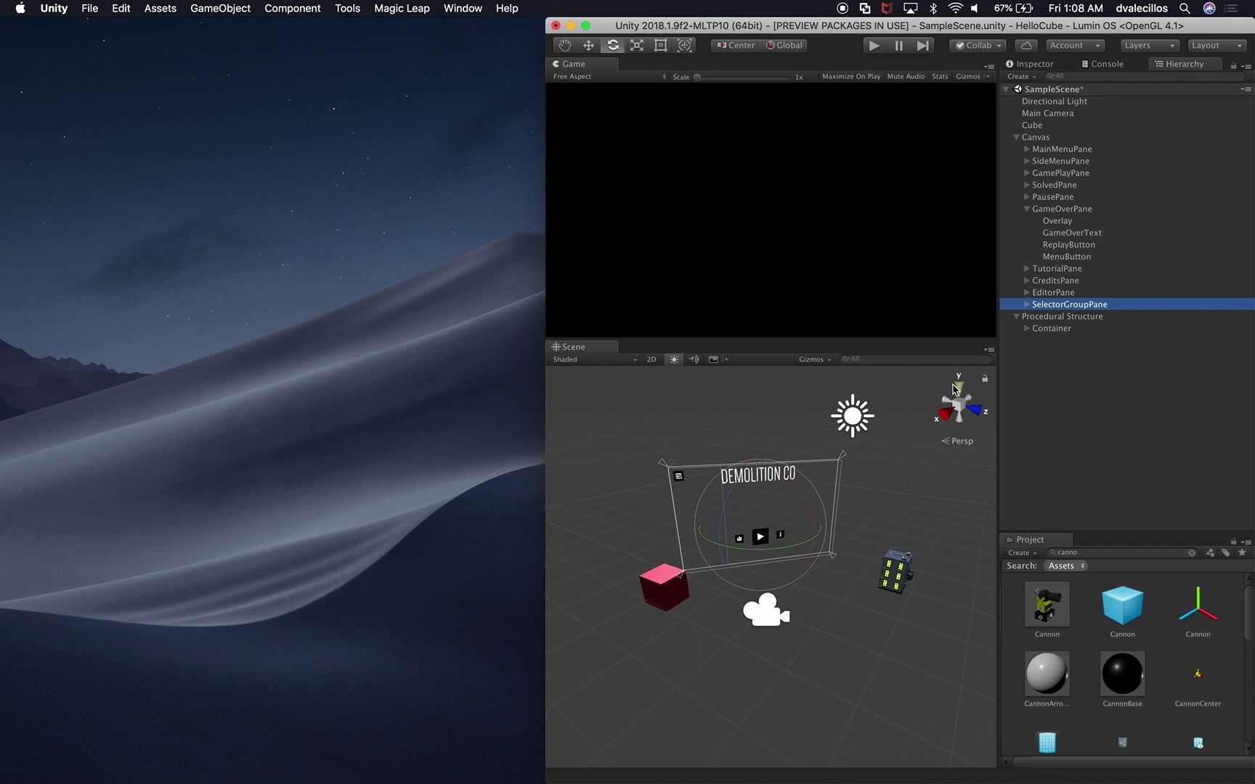
pyautogui.click(1060, 427)
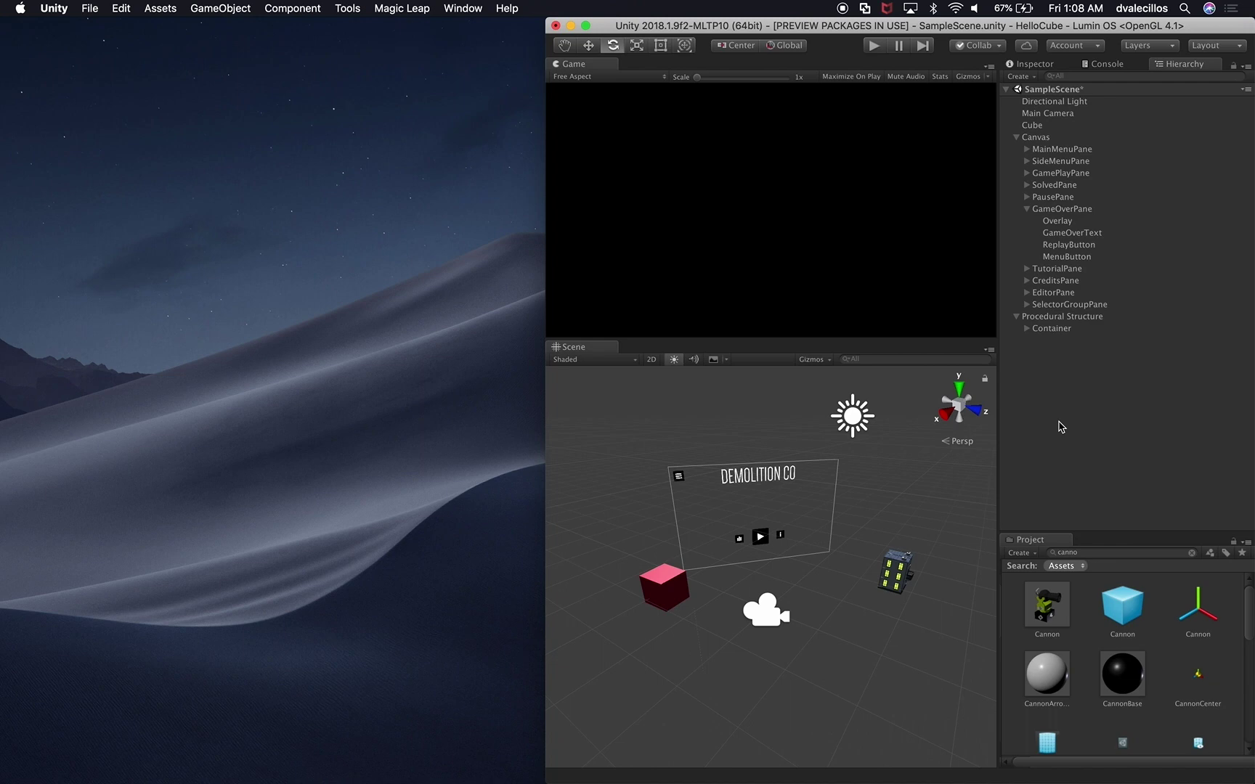
# Step: Search the Mac for "magic" to launch Magic Leap Remote, and move its window to the upper-left corner of the desktop
pyautogui.press('super+space')
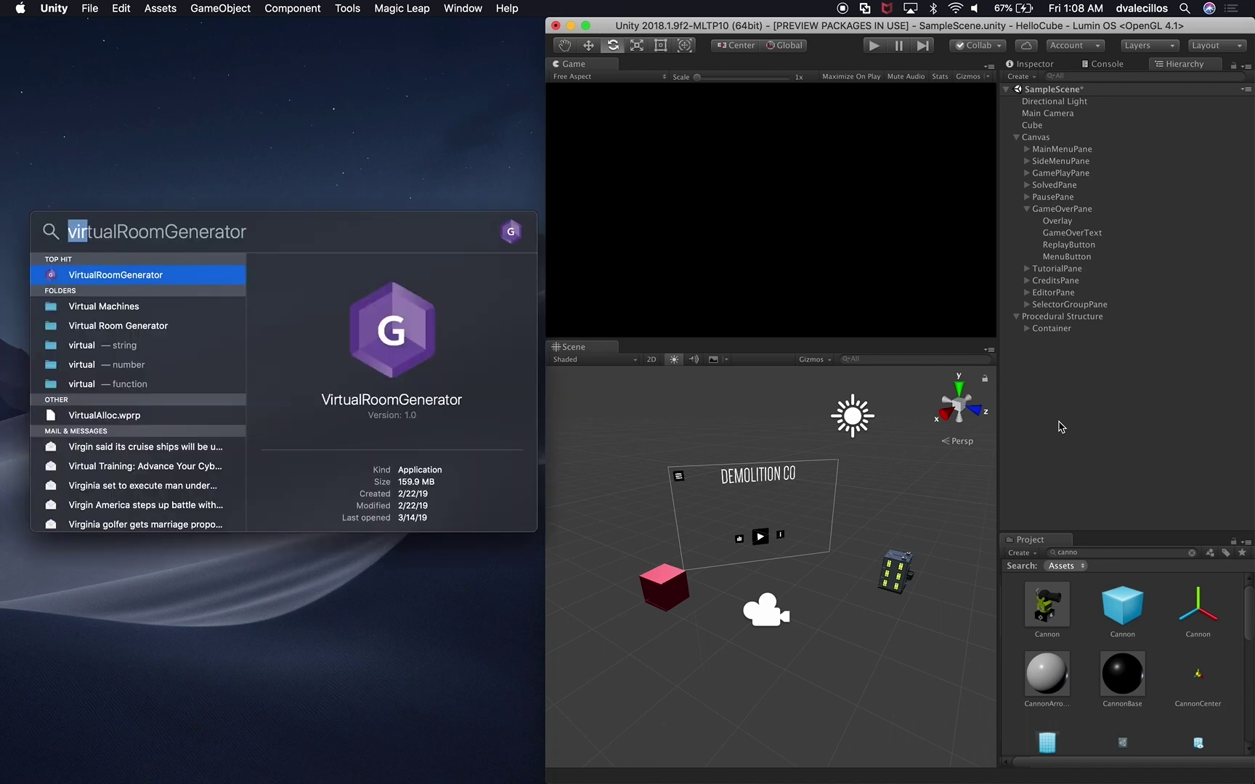
pyautogui.write('mafic')
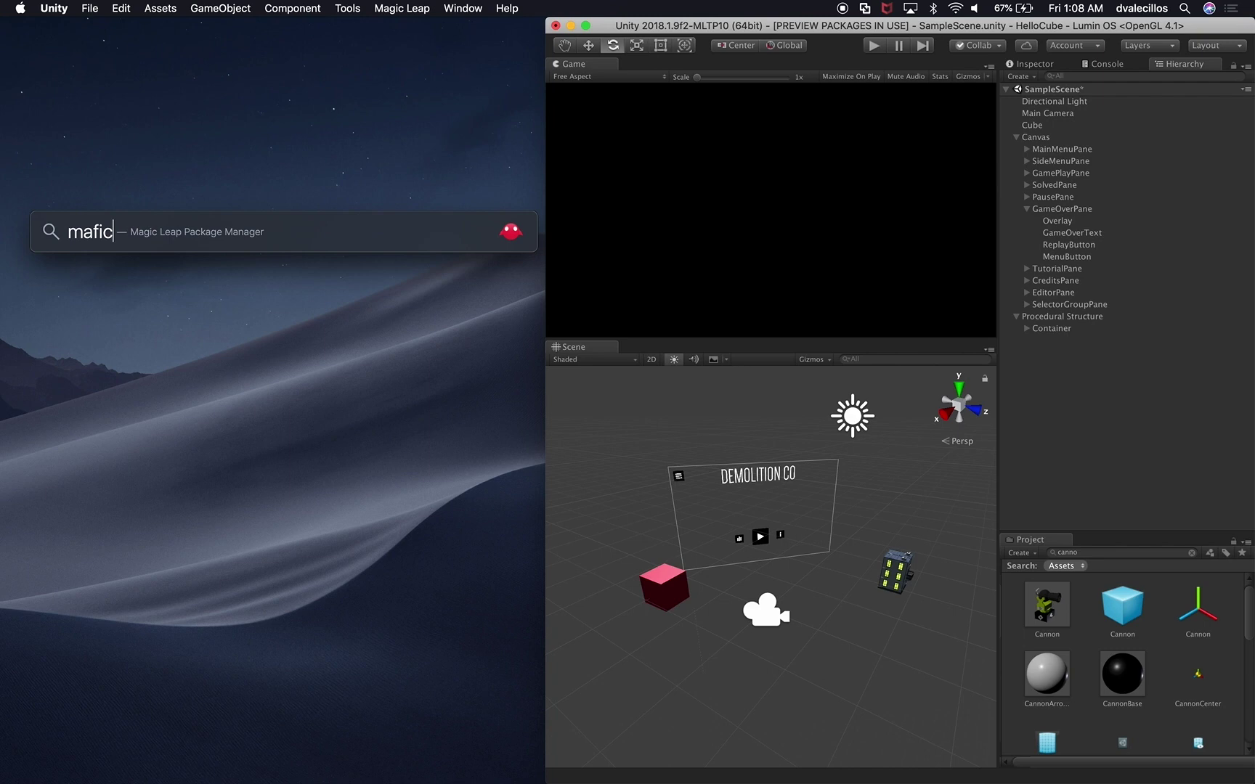
pyautogui.press('BackSpace')
pyautogui.press('BackSpace')
pyautogui.press('BackSpace')
pyautogui.write('gic')
pyautogui.press('Return')
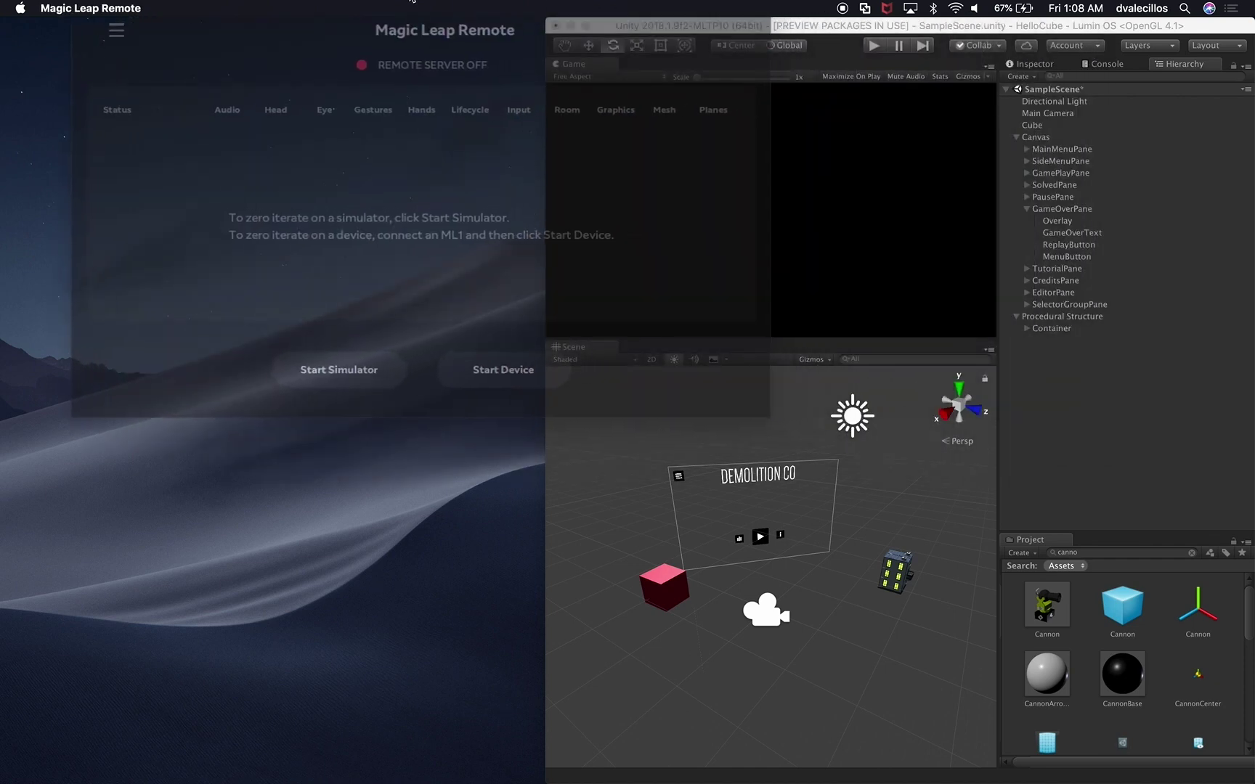
pyautogui.moveTo(411, 0); pyautogui.dragTo(339, 26)
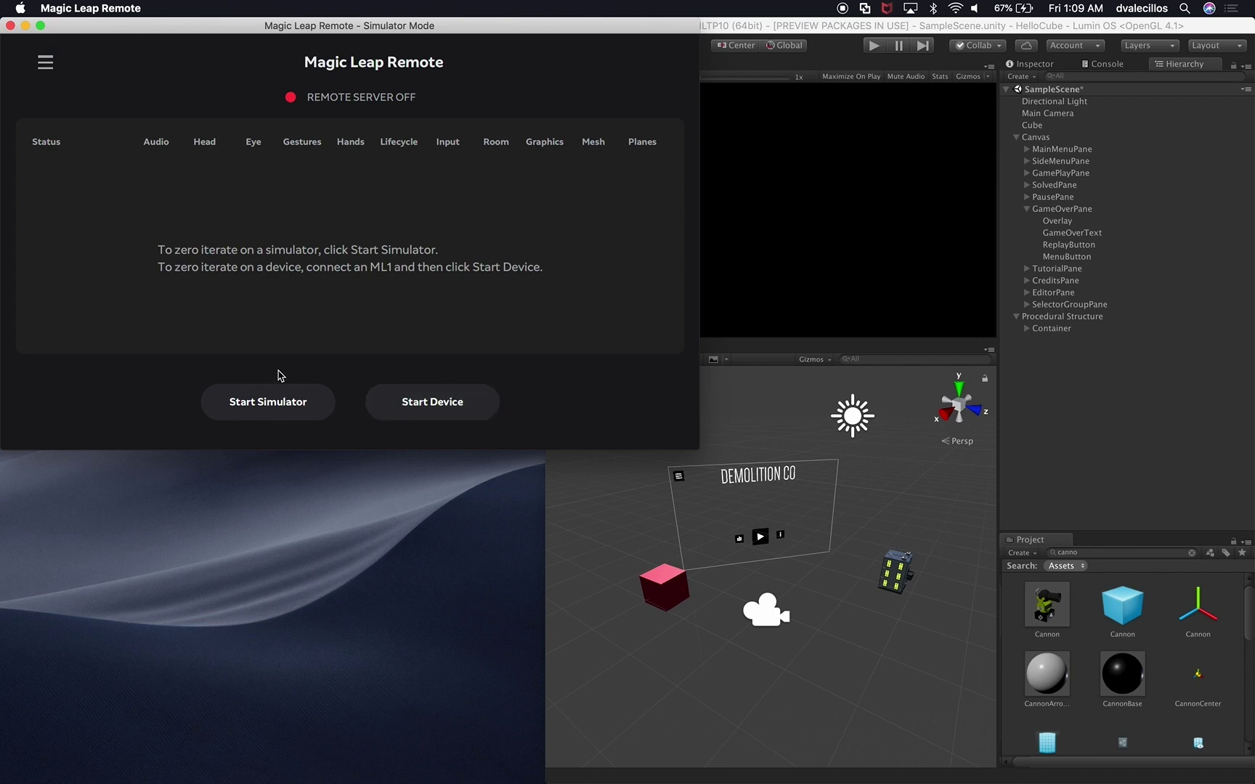
# Step: Return to the HelloCube project in Unity and look up the Magic Leap command Enable Zero Iteration without running it
pyautogui.click(740, 28)
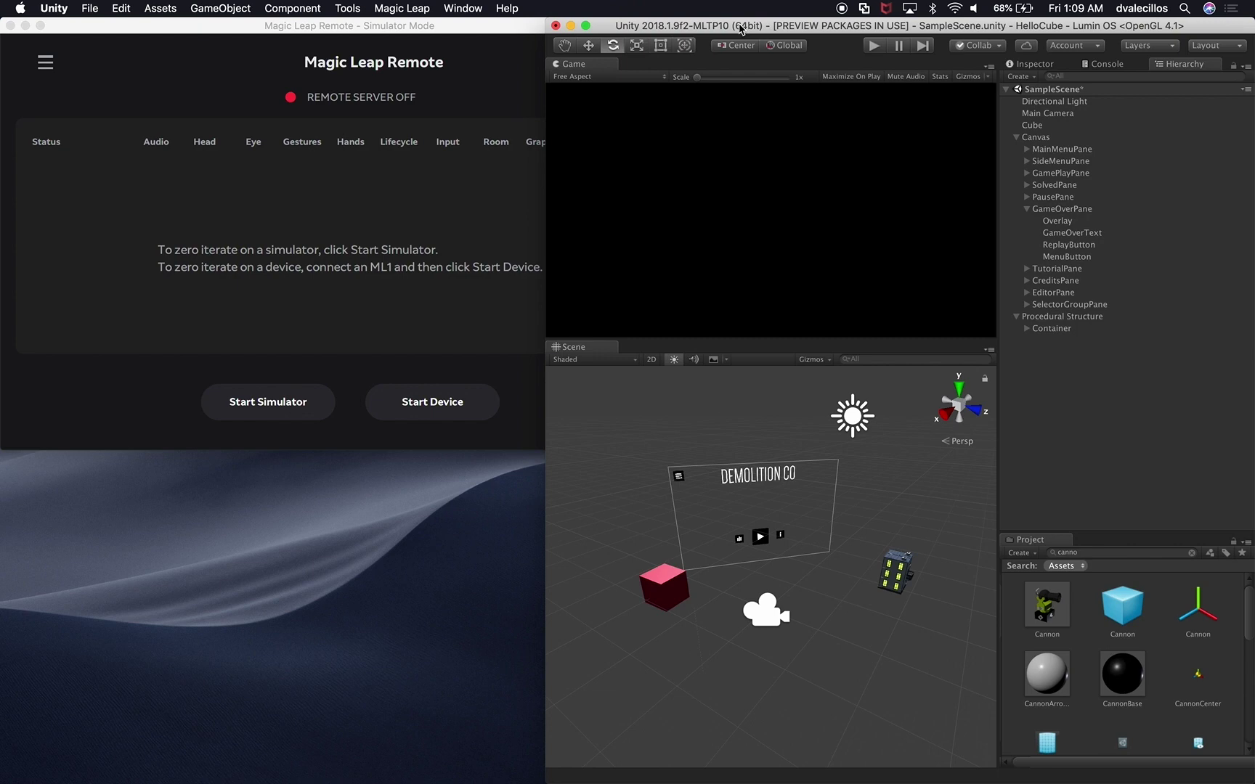
pyautogui.click(399, 9)
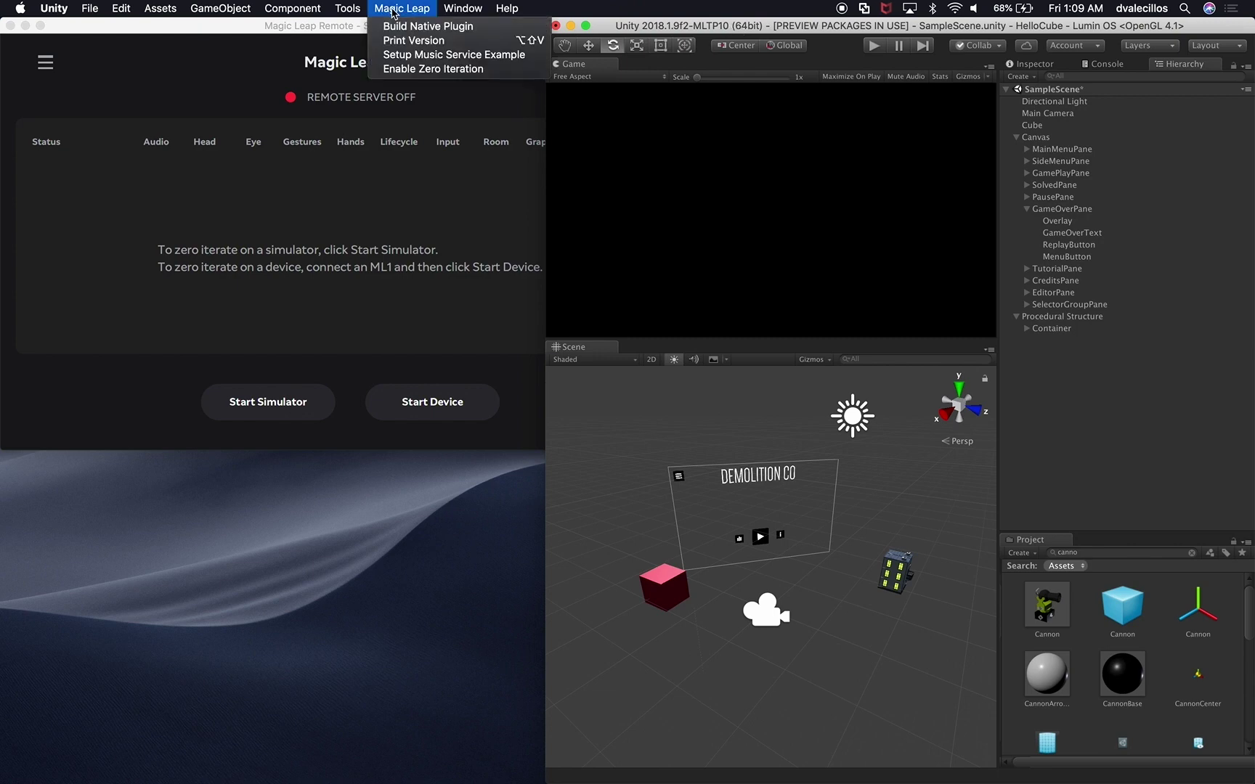
pyautogui.click(400, 69)
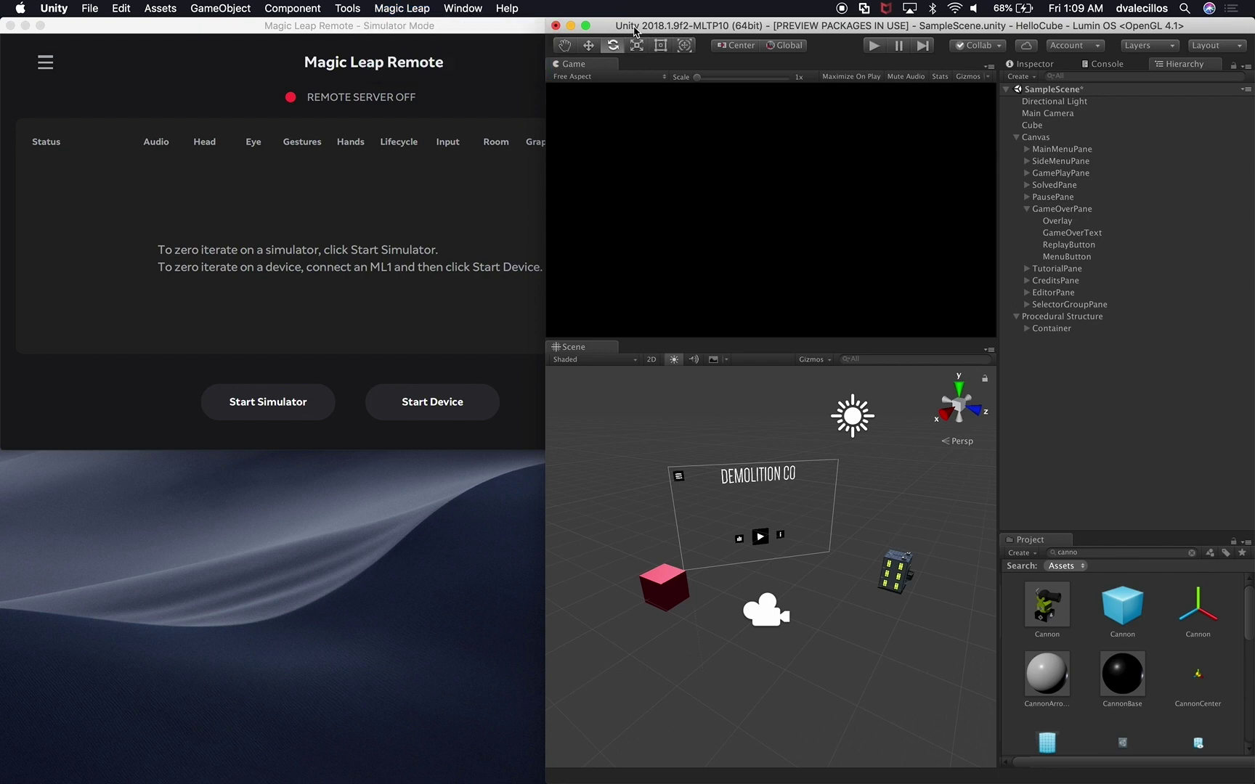
pyautogui.click(288, 291)
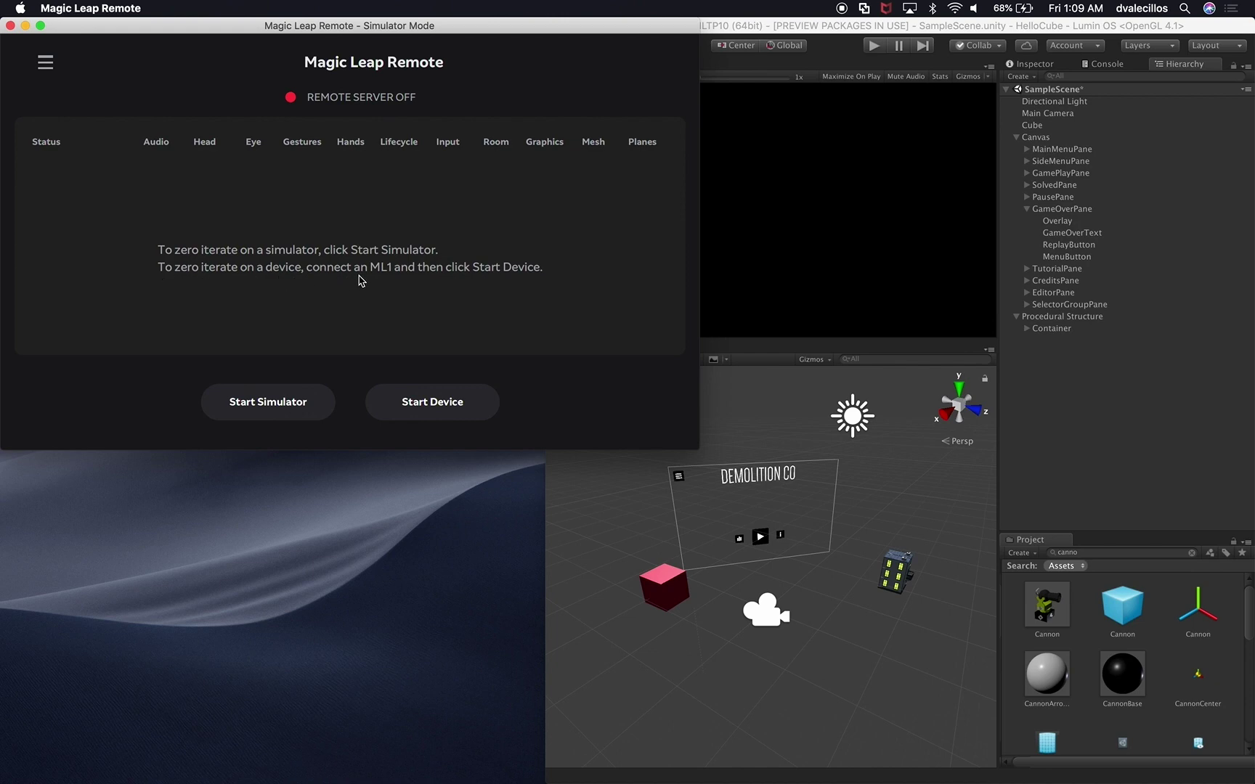
pyautogui.click(735, 26)
pyautogui.click(399, 8)
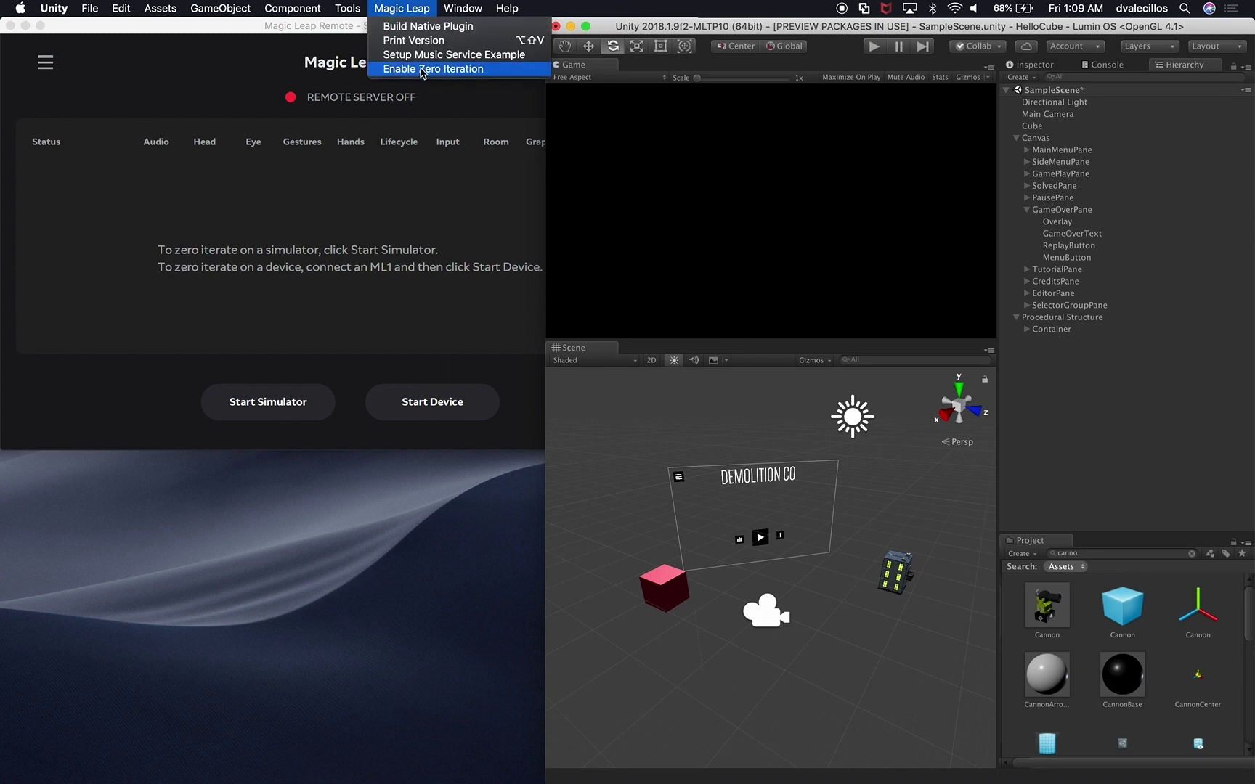
pyautogui.click(623, 33)
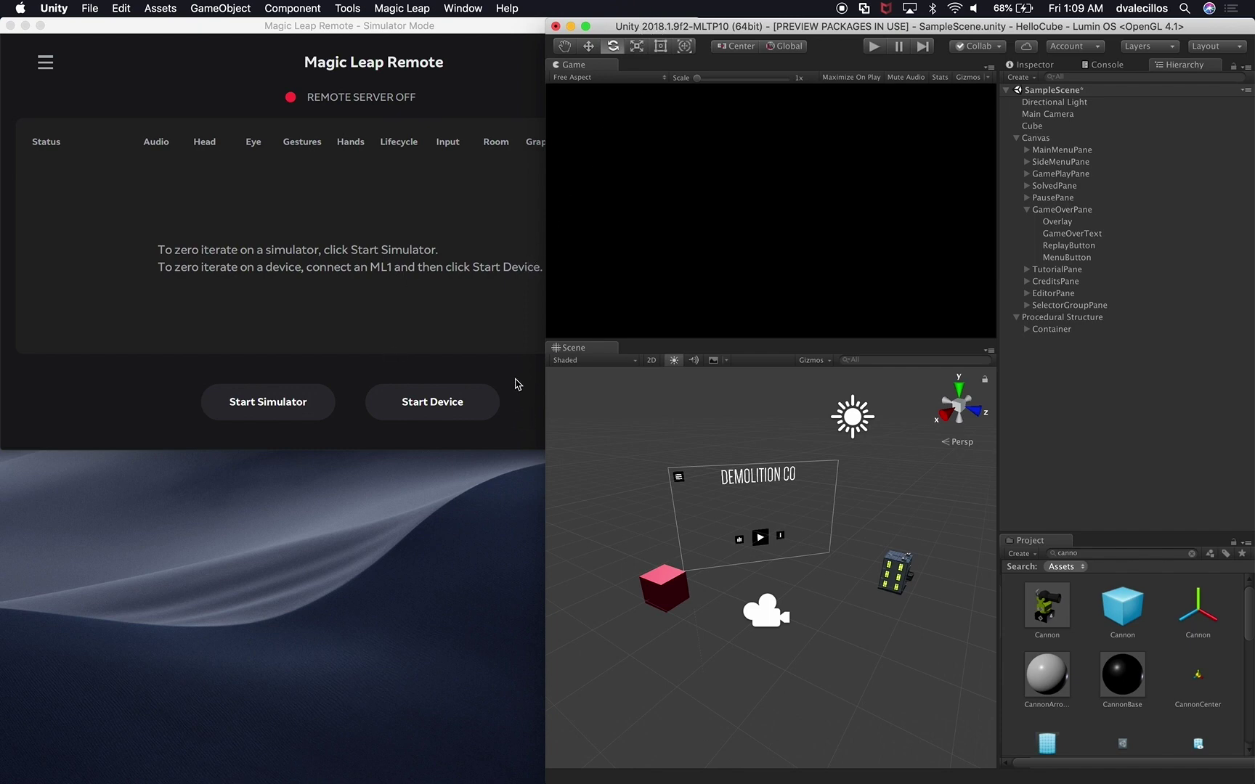
# Step: Switch to Magic Leap Remote, start the simulator and narrow its Interaction window so it sits beside Unity
pyautogui.click(454, 334)
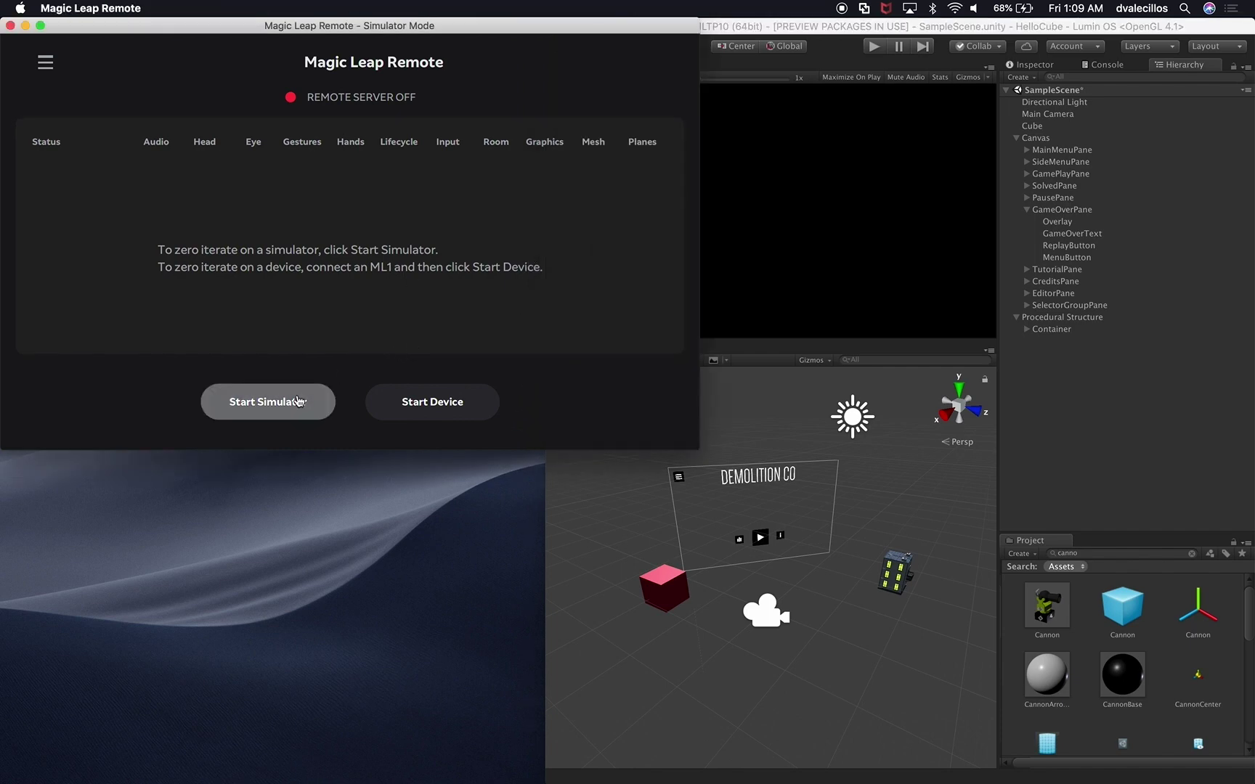
pyautogui.click(297, 401)
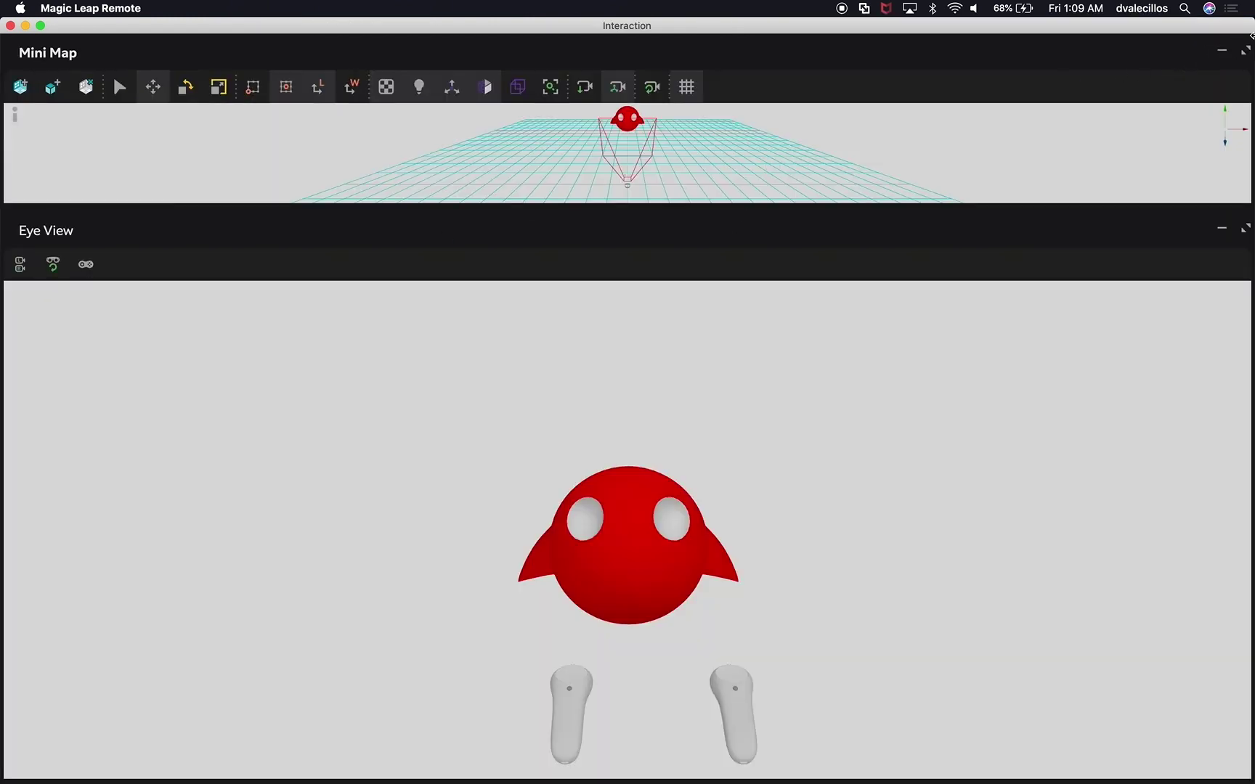
pyautogui.moveTo(1252, 84); pyautogui.dragTo(579, 83)
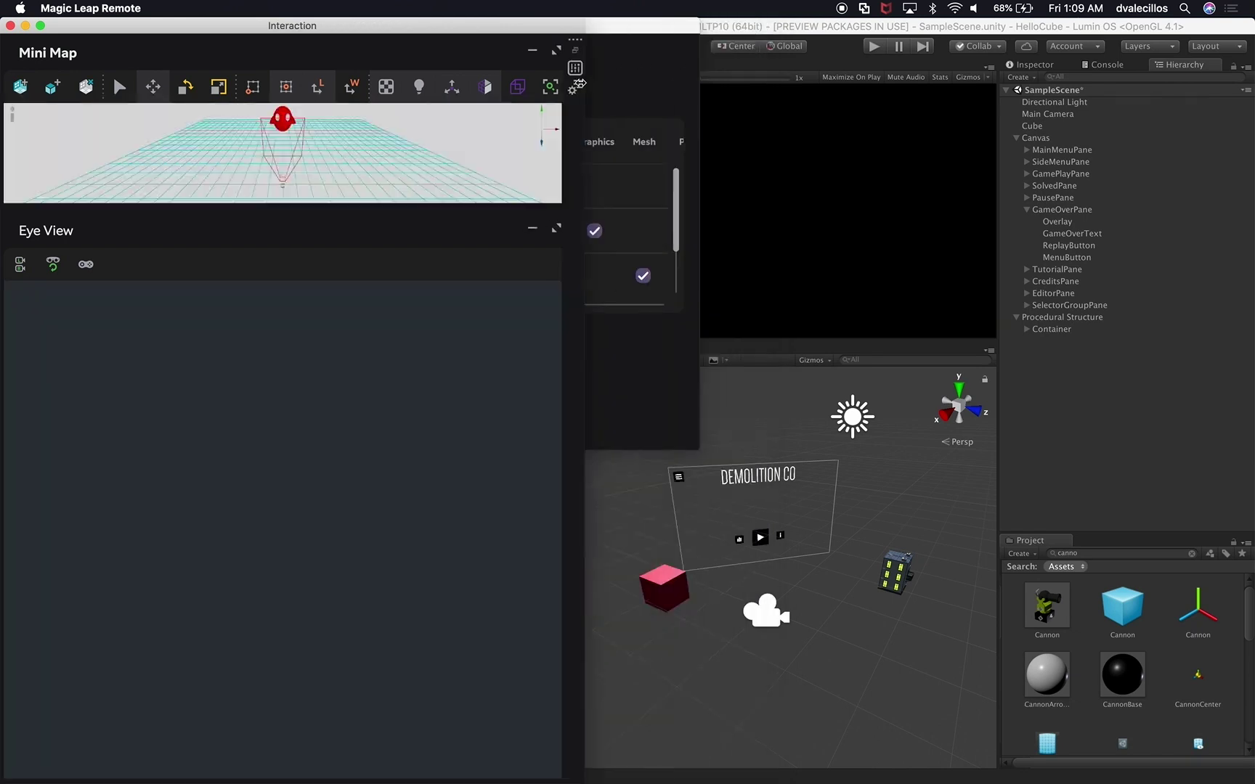
pyautogui.click(751, 29)
pyautogui.click(472, 33)
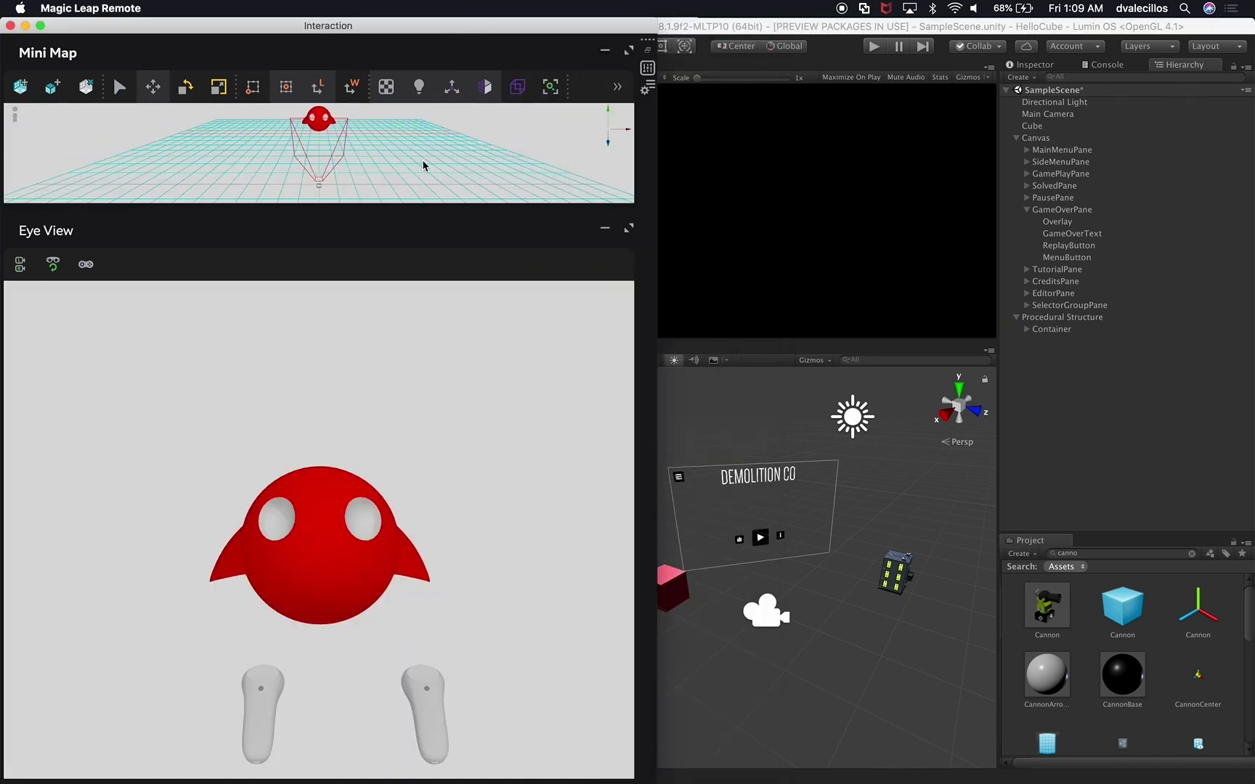
# Step: Start loading a virtual room and browse to the Projects folder in Documents > Magic Leap > Virtual Room Generator
pyautogui.scroll(5, 424, 165)
pyautogui.moveTo(346, 581)
pyautogui.mouseDown()
pyautogui.moveTo(322, 580)
pyautogui.moveTo(395, 577)
pyautogui.moveTo(391, 594)
pyautogui.moveTo(330, 582)
pyautogui.moveTo(364, 563)
pyautogui.mouseUp()
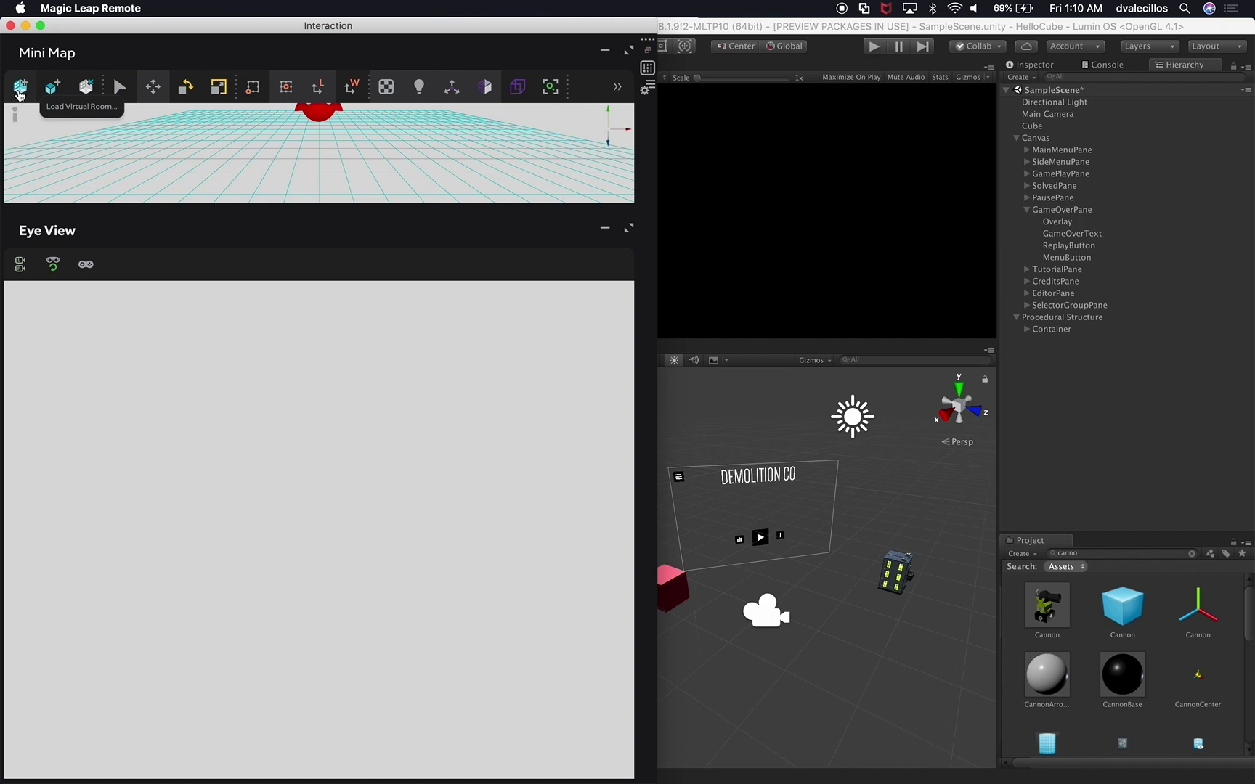
pyautogui.click(19, 88)
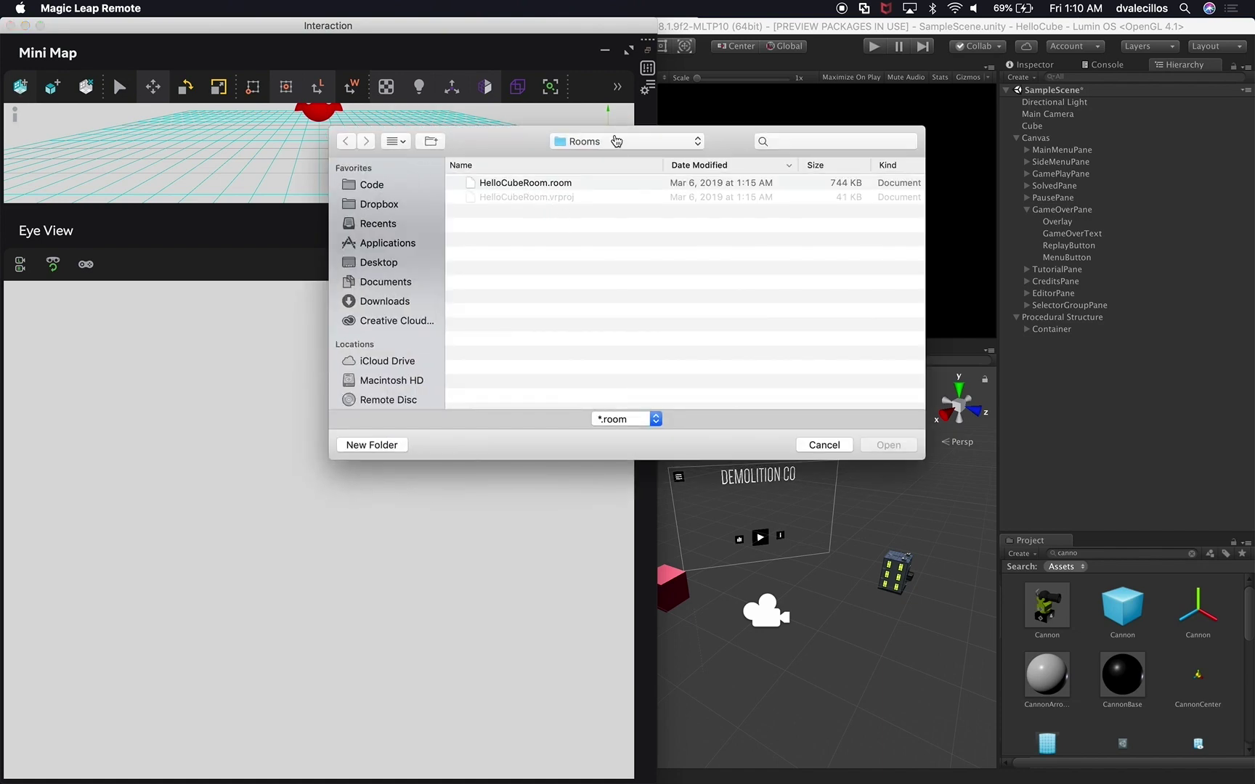
pyautogui.click(616, 140)
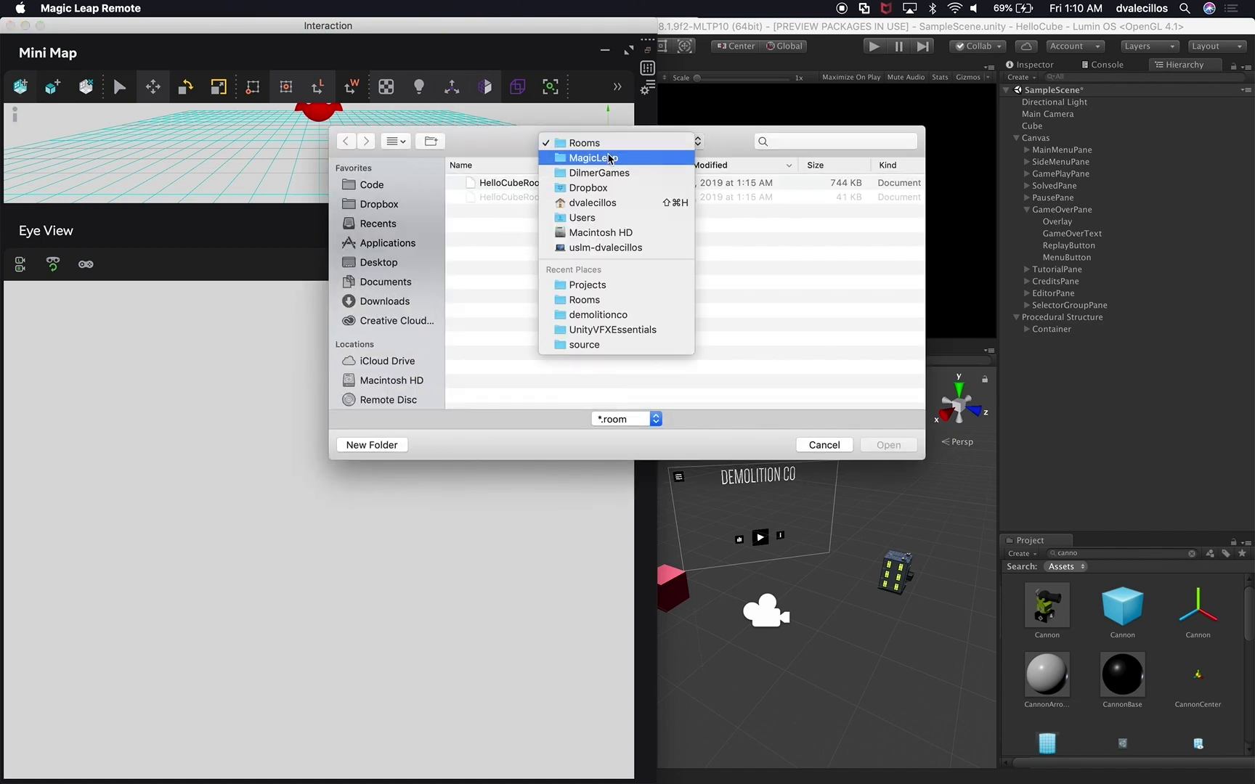
pyautogui.click(614, 159)
pyautogui.click(601, 148)
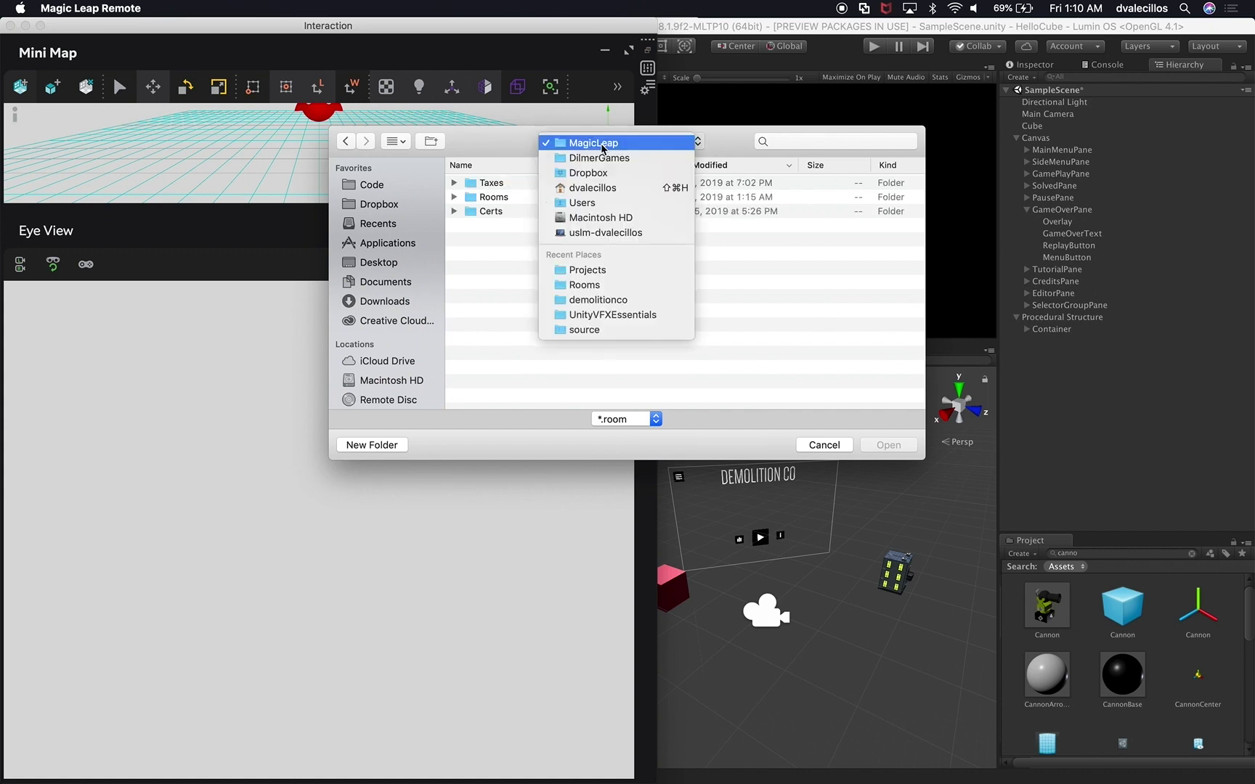
pyautogui.click(422, 218)
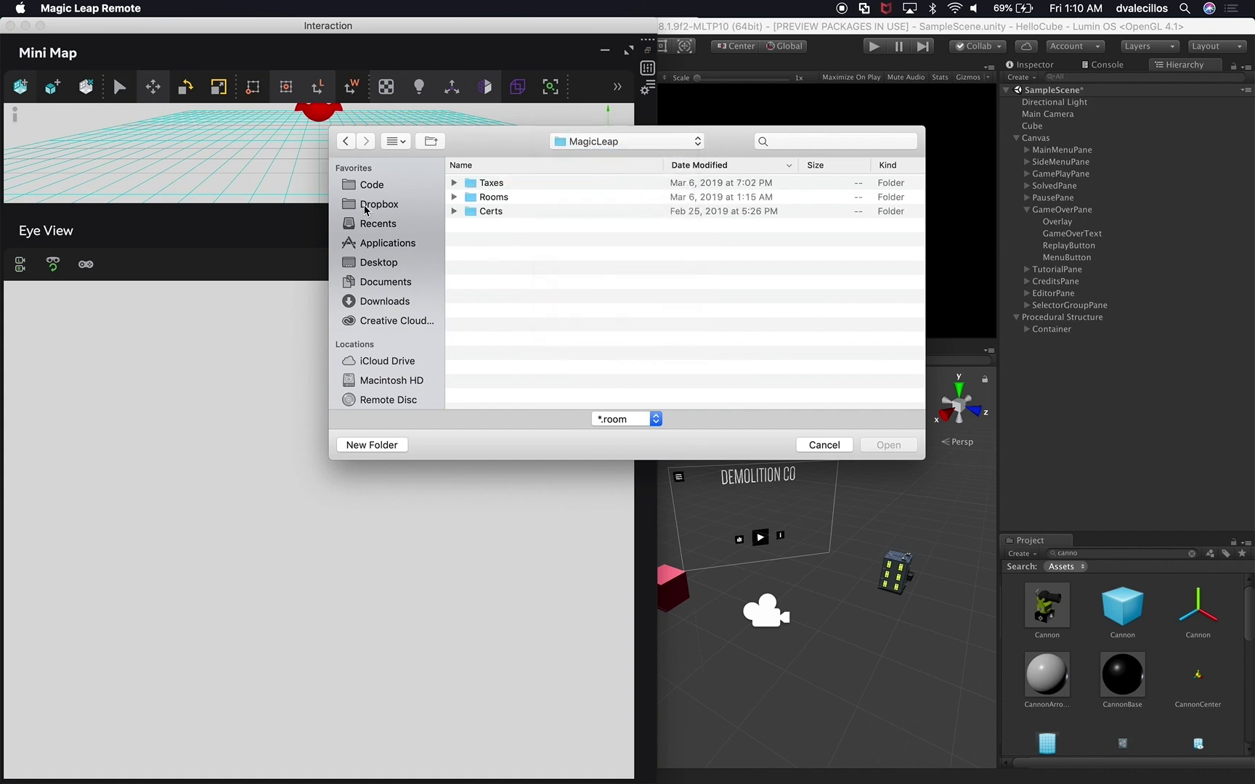
pyautogui.click(363, 283)
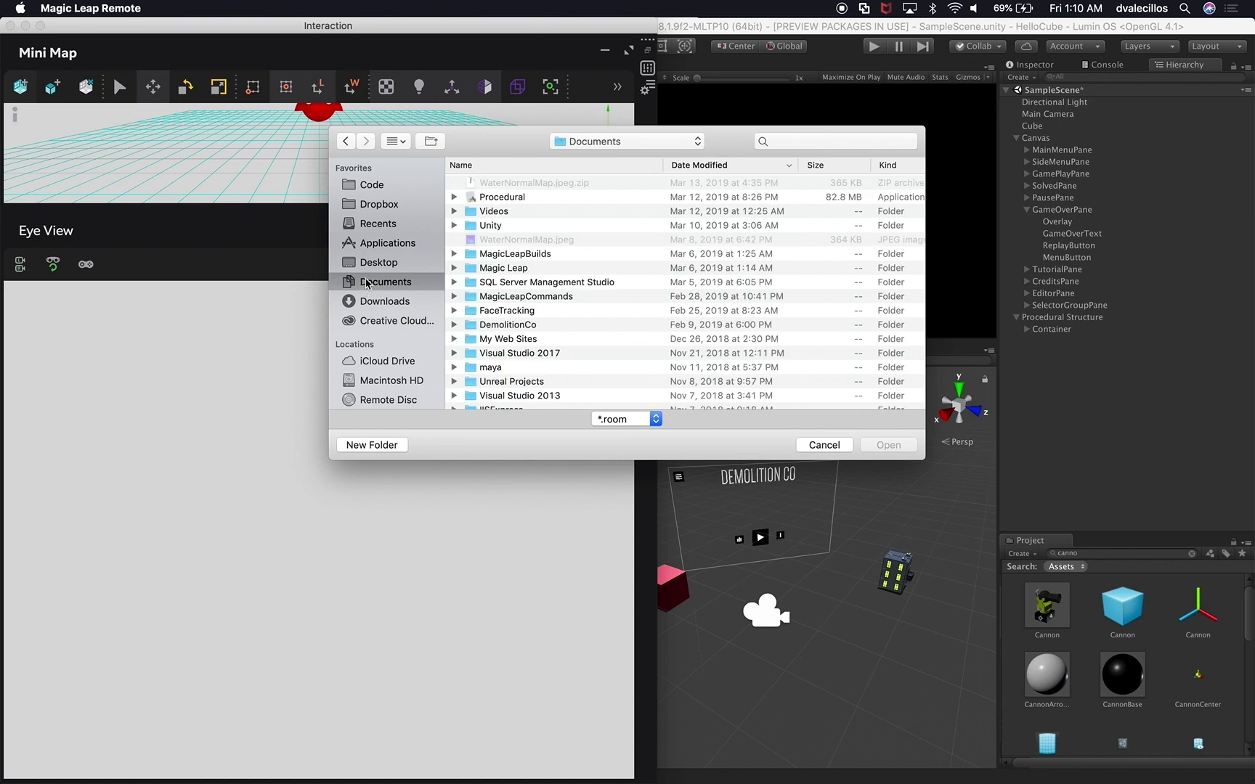
pyautogui.doubleClick(525, 268)
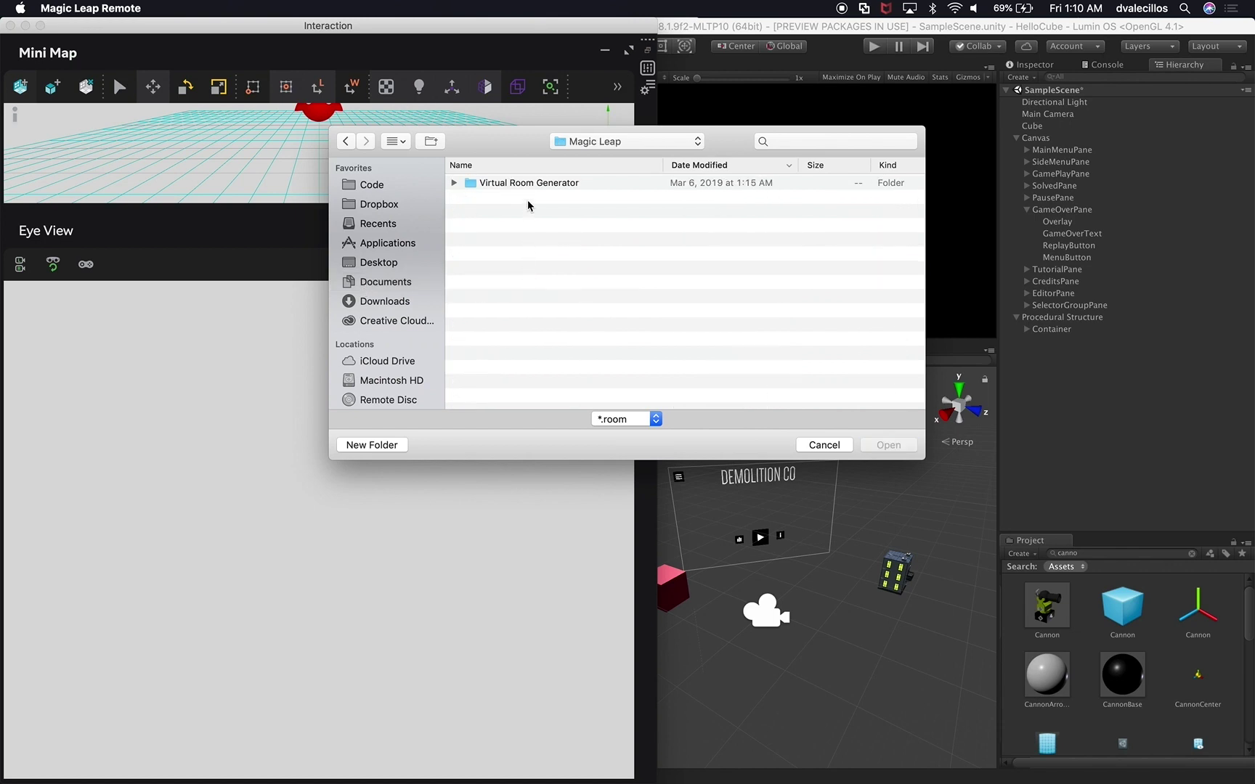
pyautogui.doubleClick(513, 184)
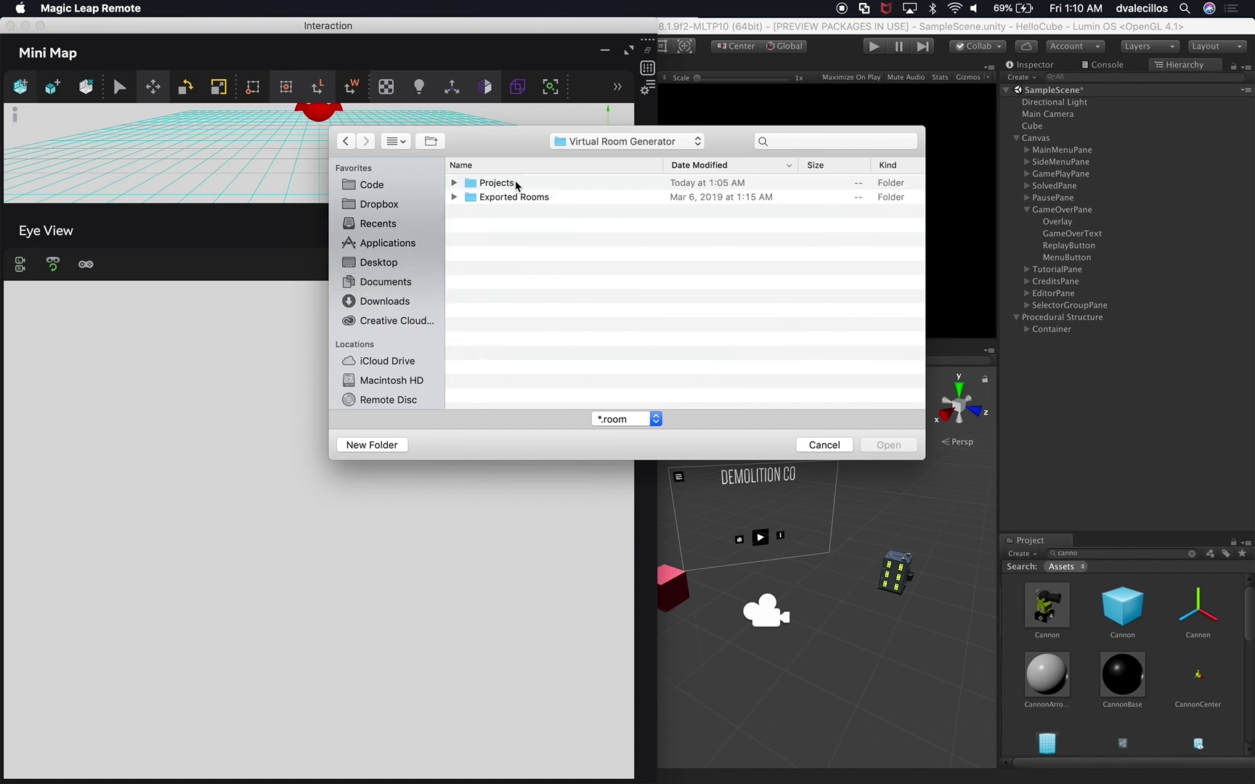
pyautogui.doubleClick(509, 186)
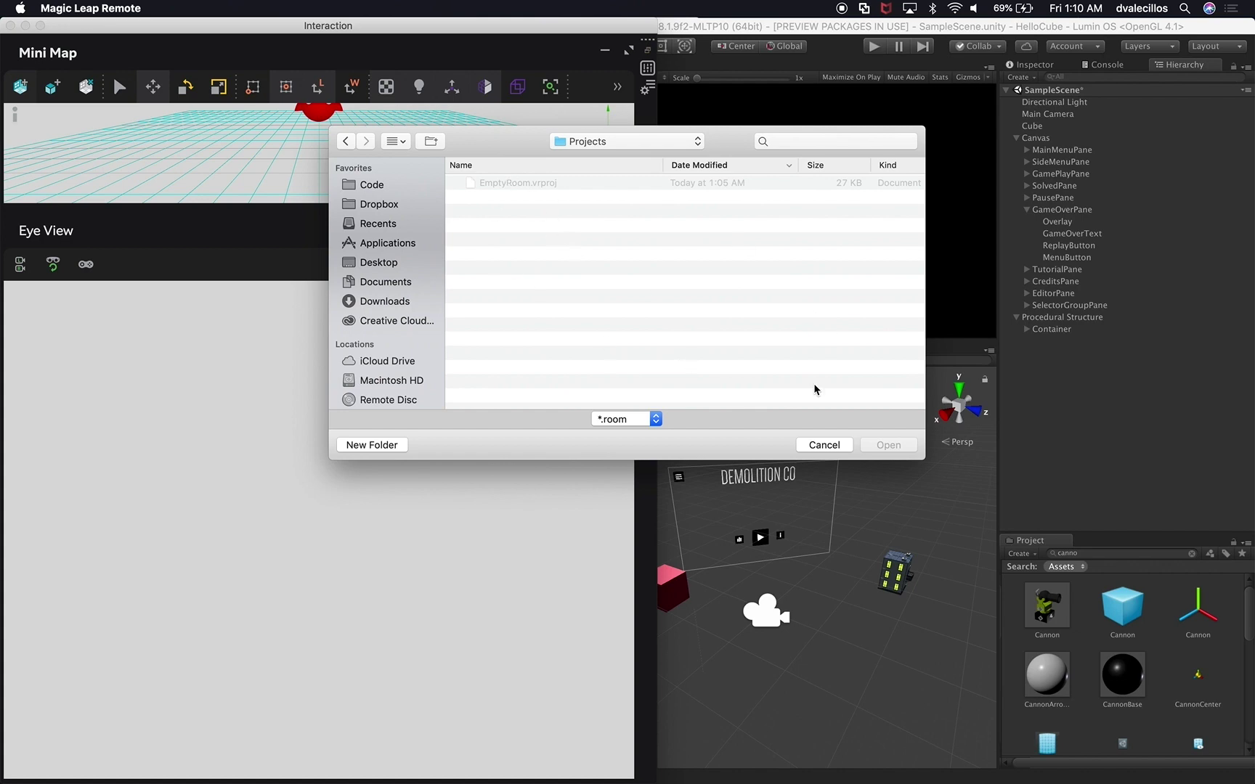
# Step: Search the Mac for "vir" and launch VirtualRoomGenerator
pyautogui.press('super+space')
pyautogui.write('vi')
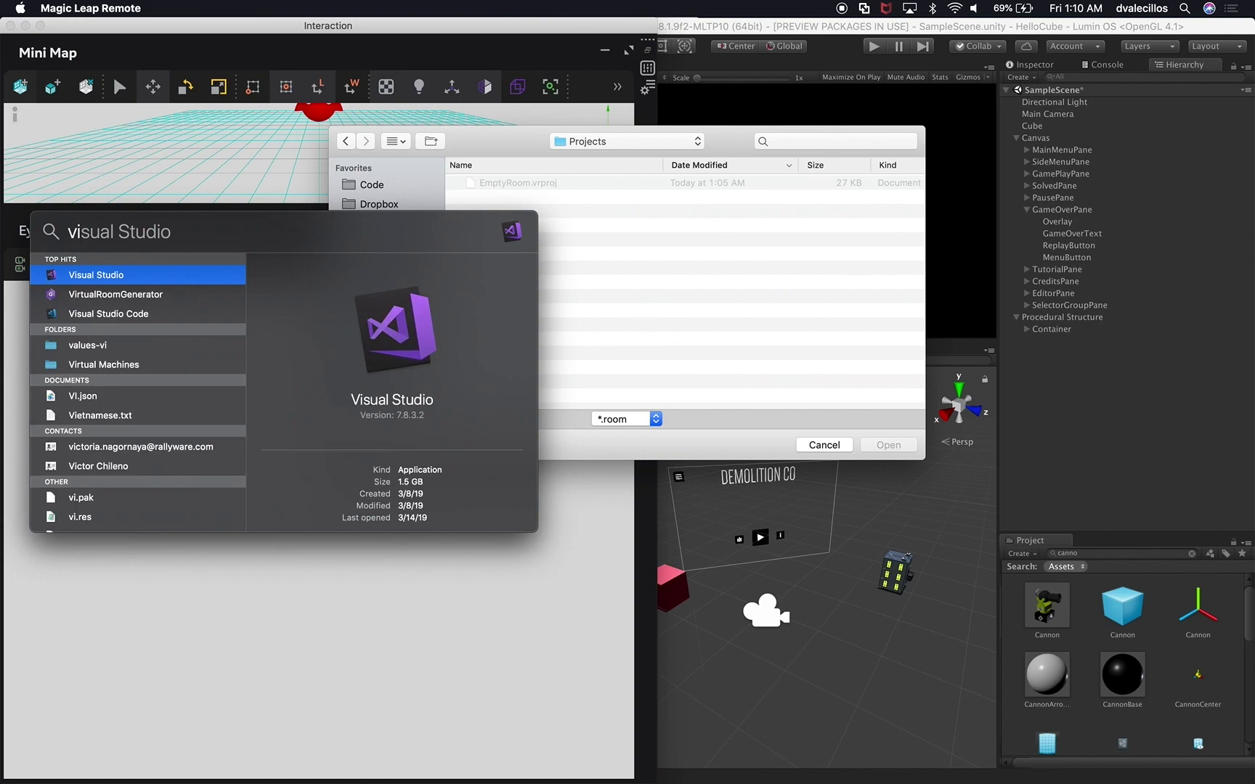
pyautogui.write('r')
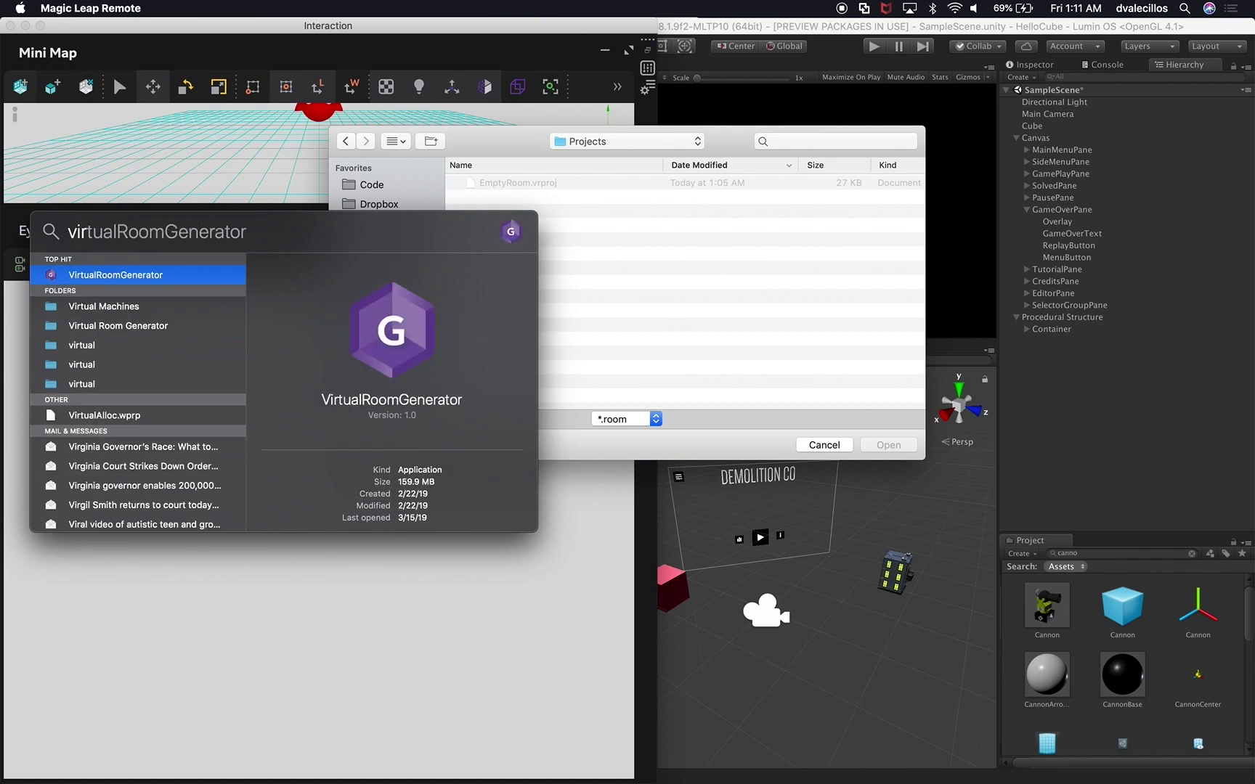
pyautogui.press('Return')
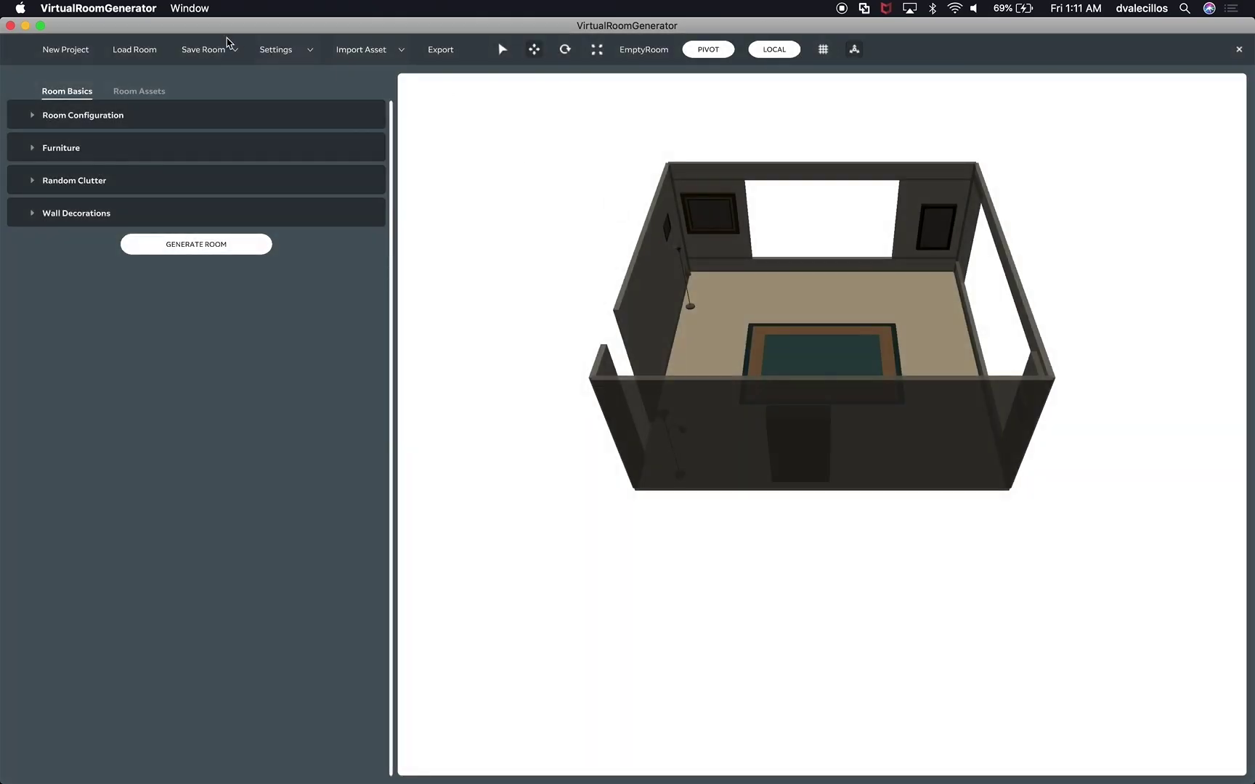
pyautogui.click(215, 53)
pyautogui.click(197, 92)
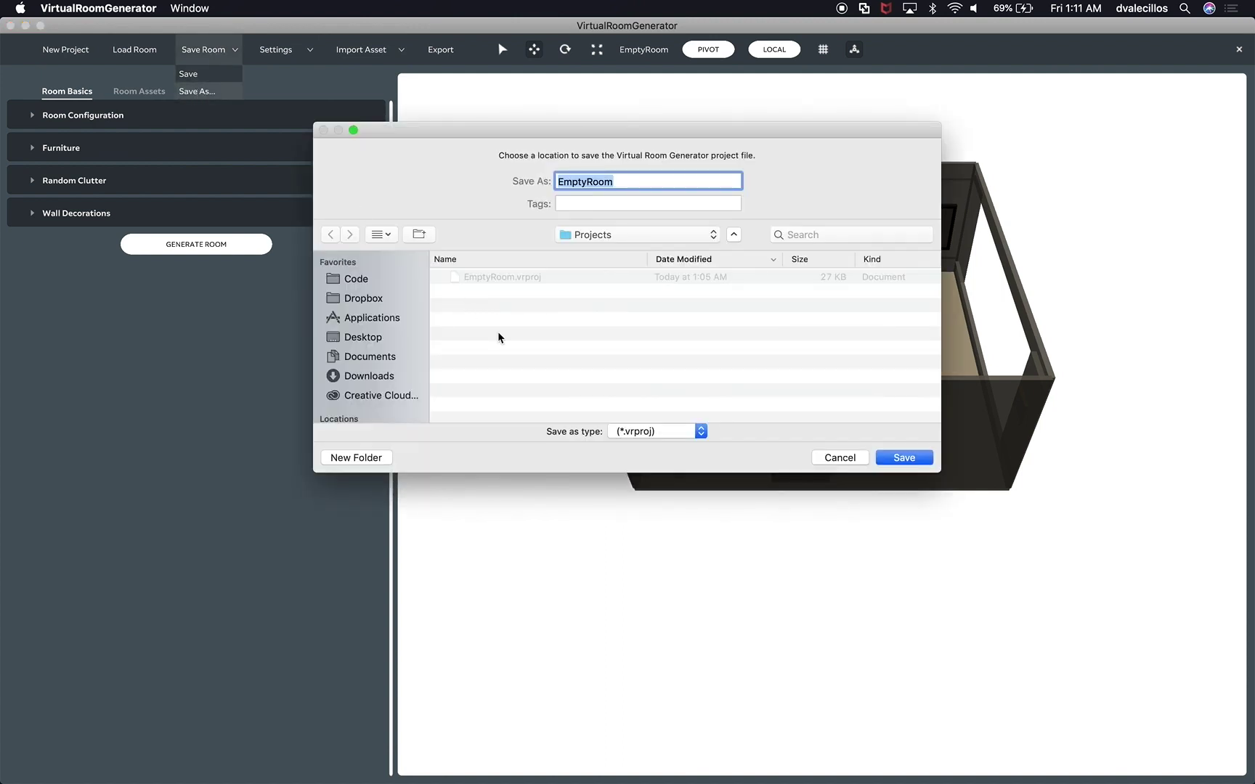
pyautogui.click(680, 434)
pyautogui.click(680, 432)
pyautogui.click(877, 463)
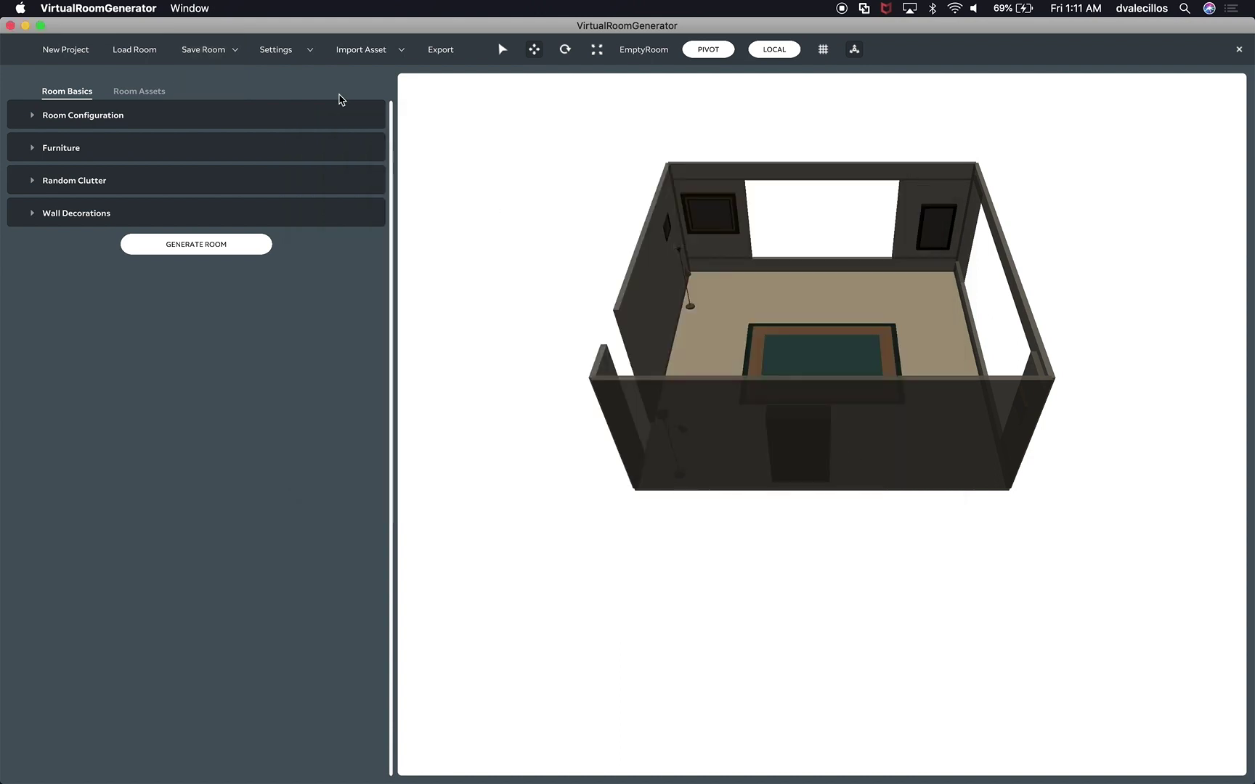
# Step: Export the room as EmptyRoom in .room format to the Exported Rooms folder and dismiss the export dialog
pyautogui.click(438, 50)
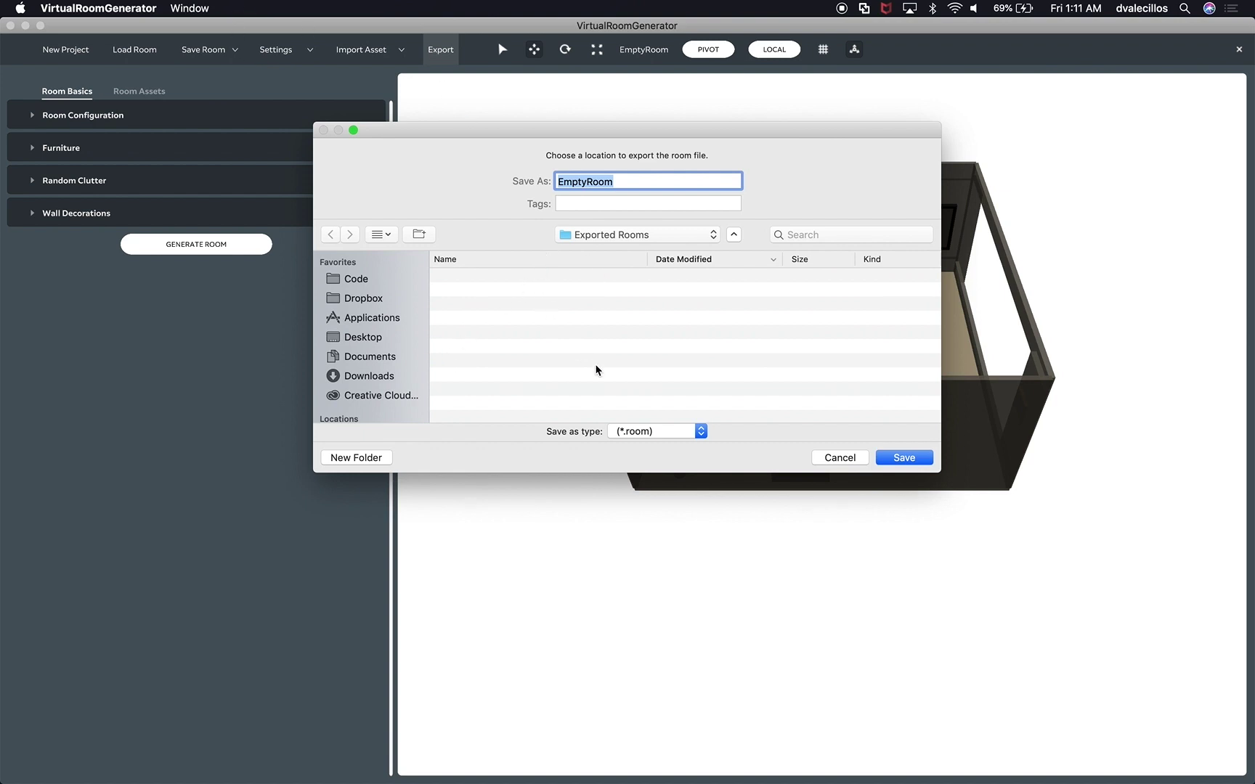
pyautogui.click(617, 234)
pyautogui.press('Escape')
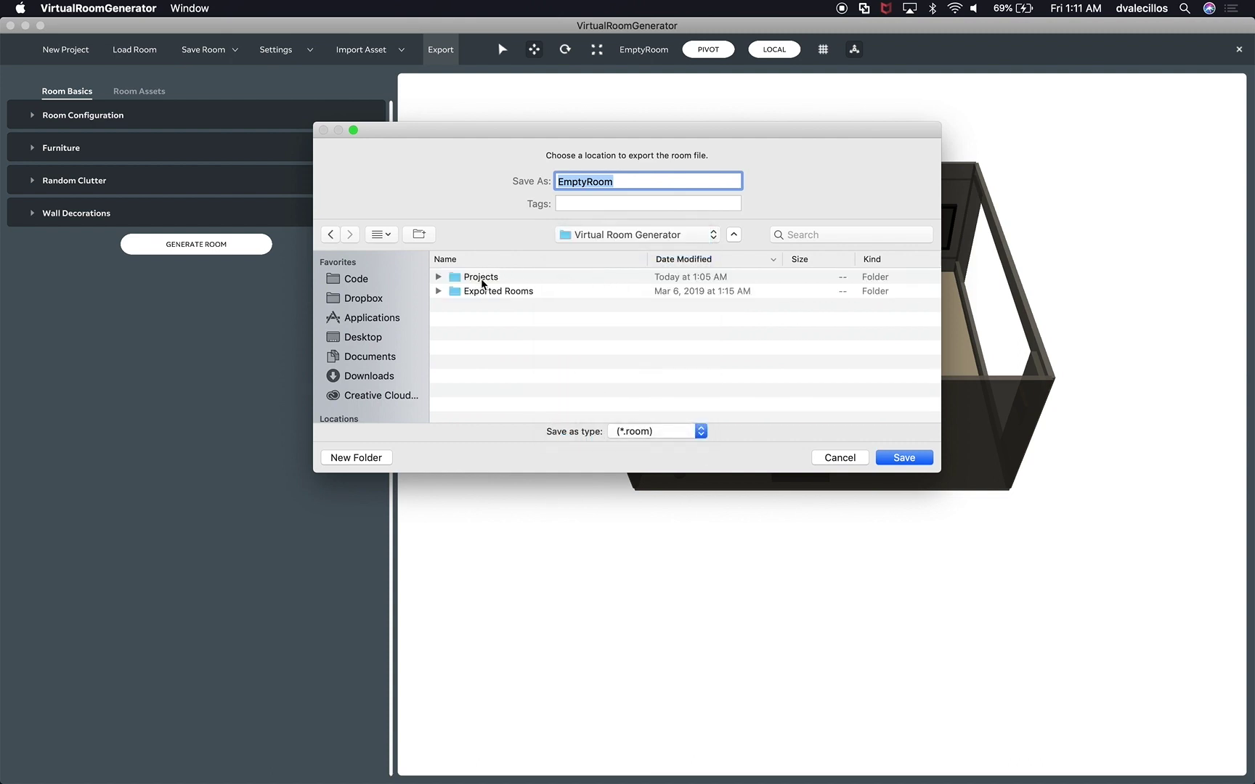
pyautogui.click(488, 278)
pyautogui.click(493, 293)
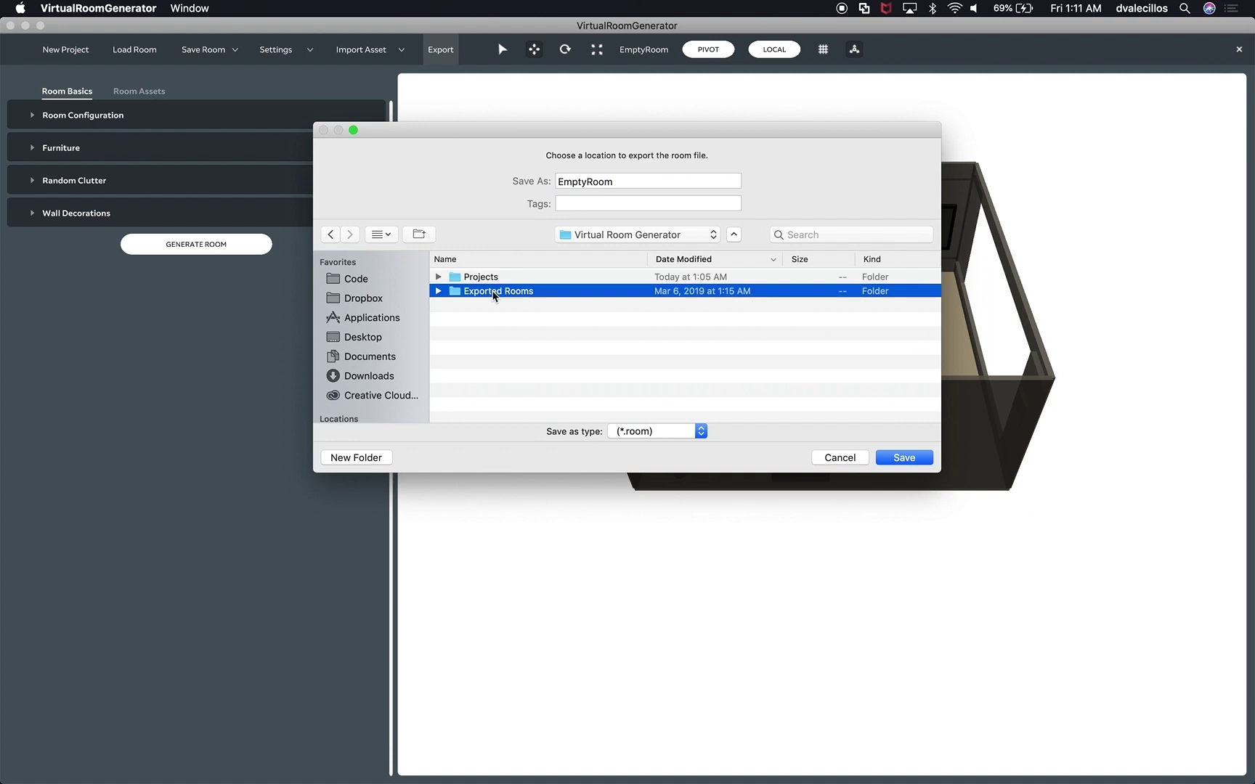
pyautogui.doubleClick(494, 292)
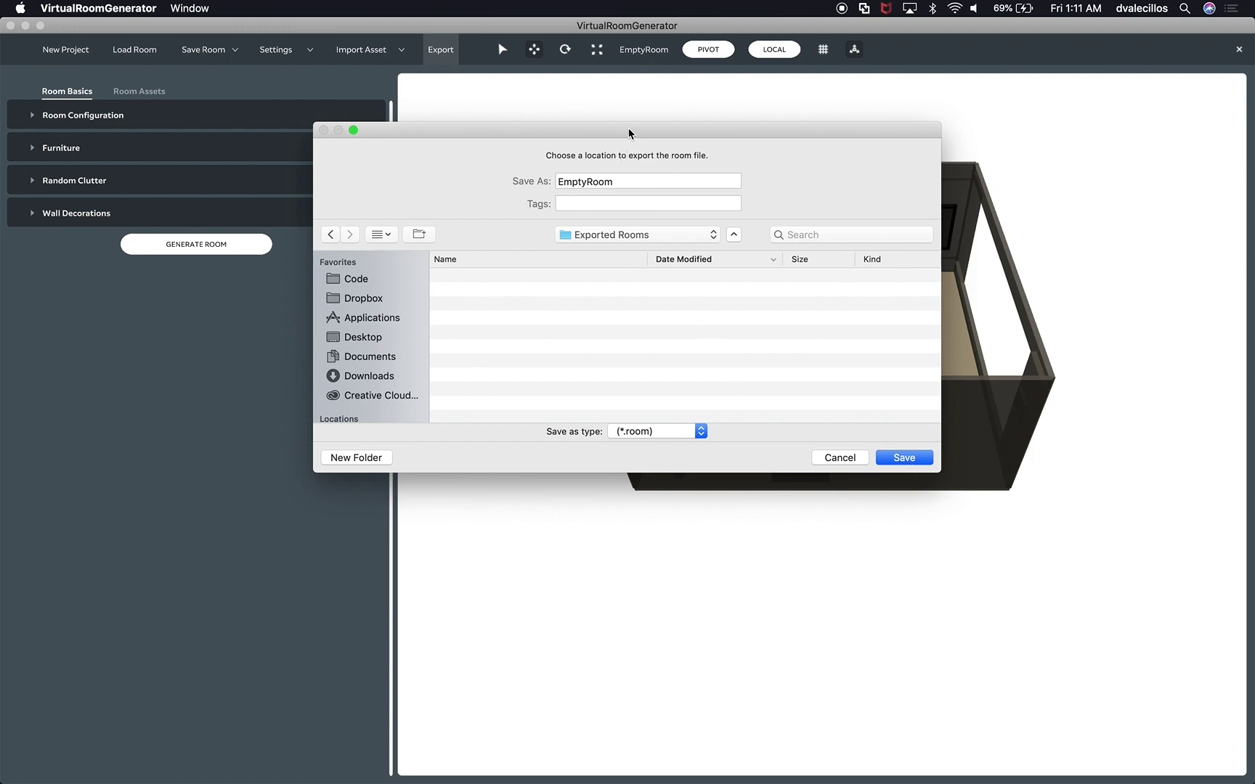
pyautogui.moveTo(629, 134); pyautogui.dragTo(691, 215)
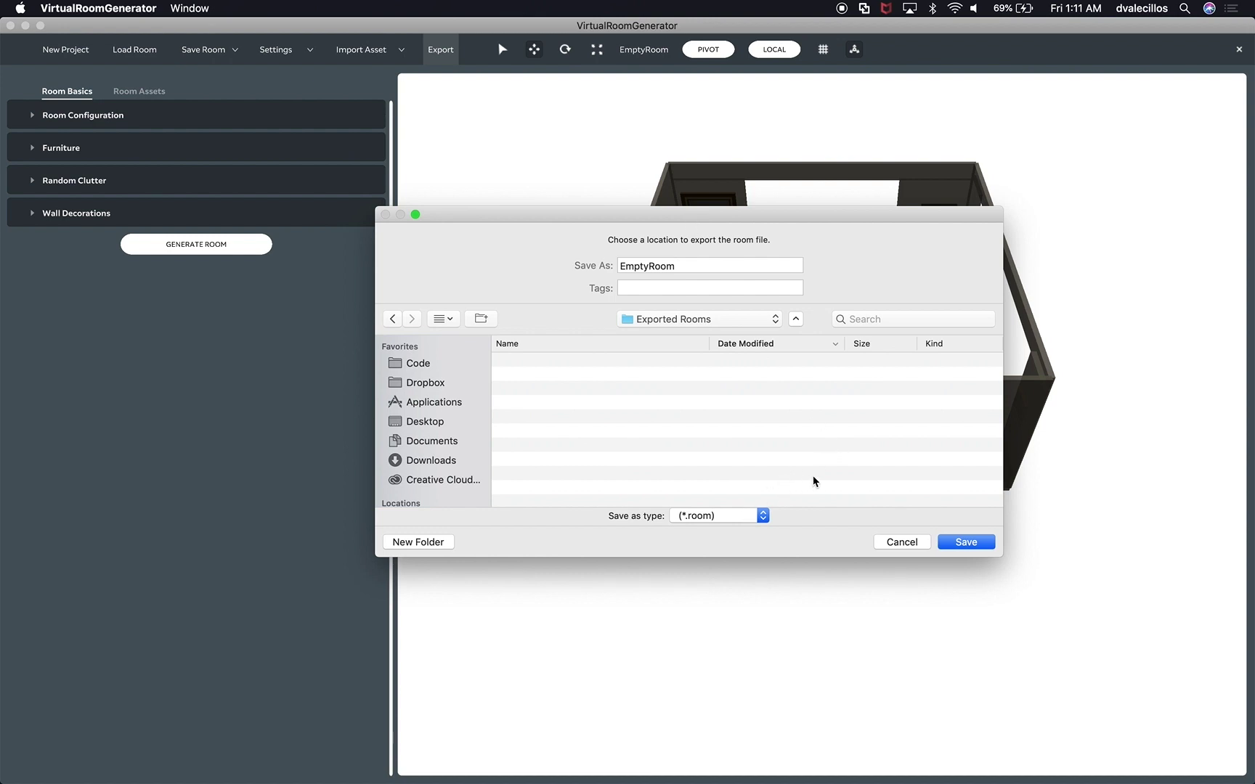
pyautogui.click(670, 326)
pyautogui.click(868, 414)
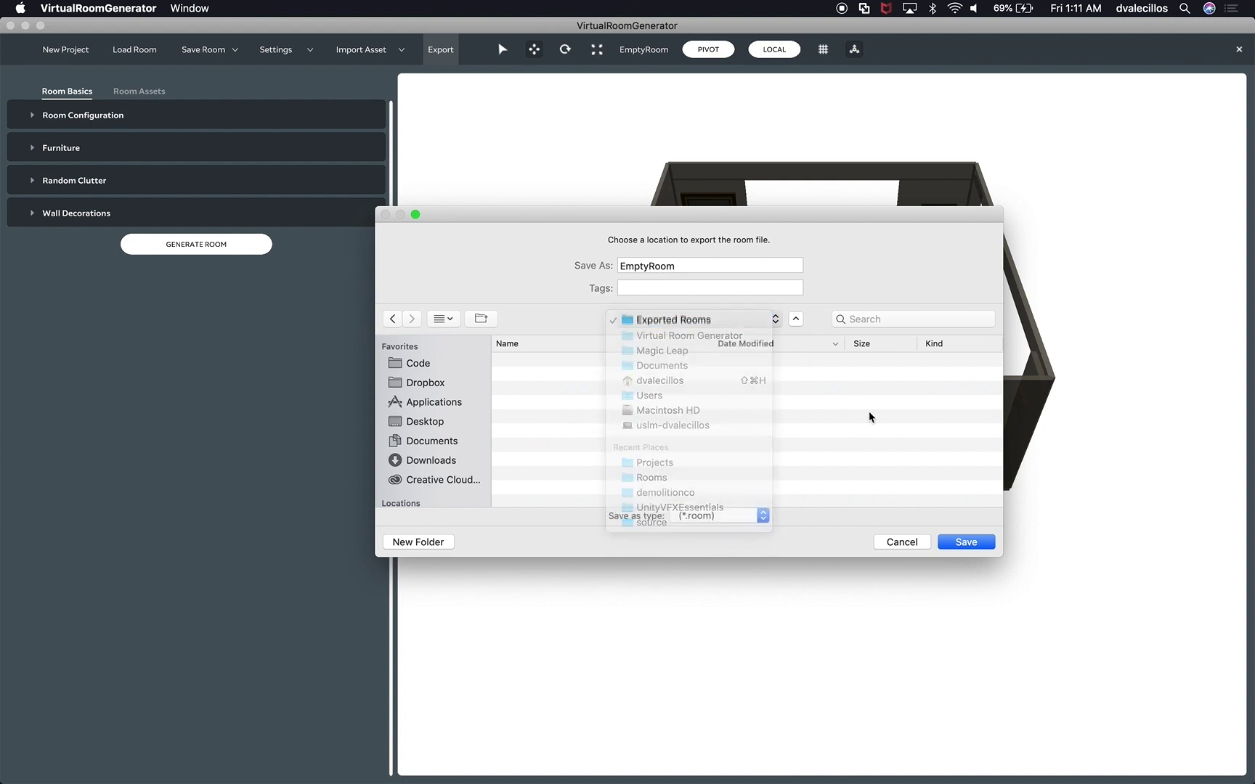
pyautogui.click(964, 541)
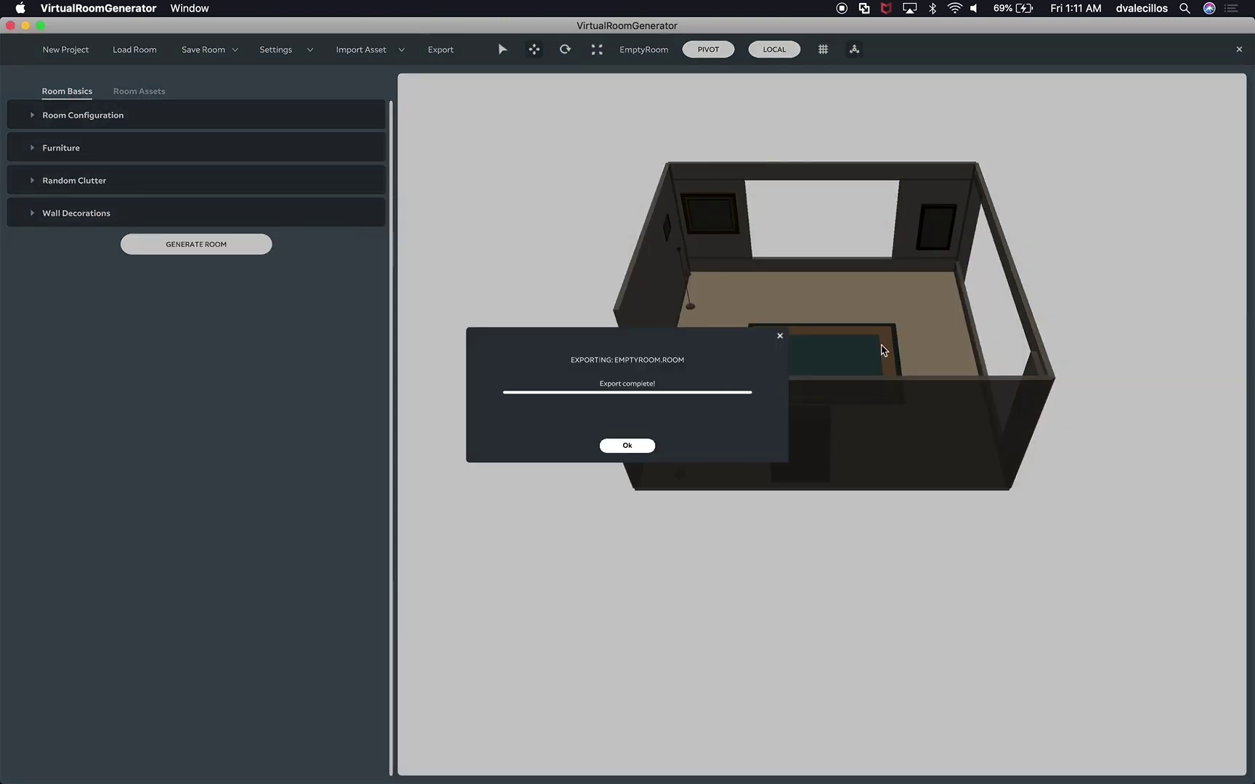
pyautogui.click(627, 445)
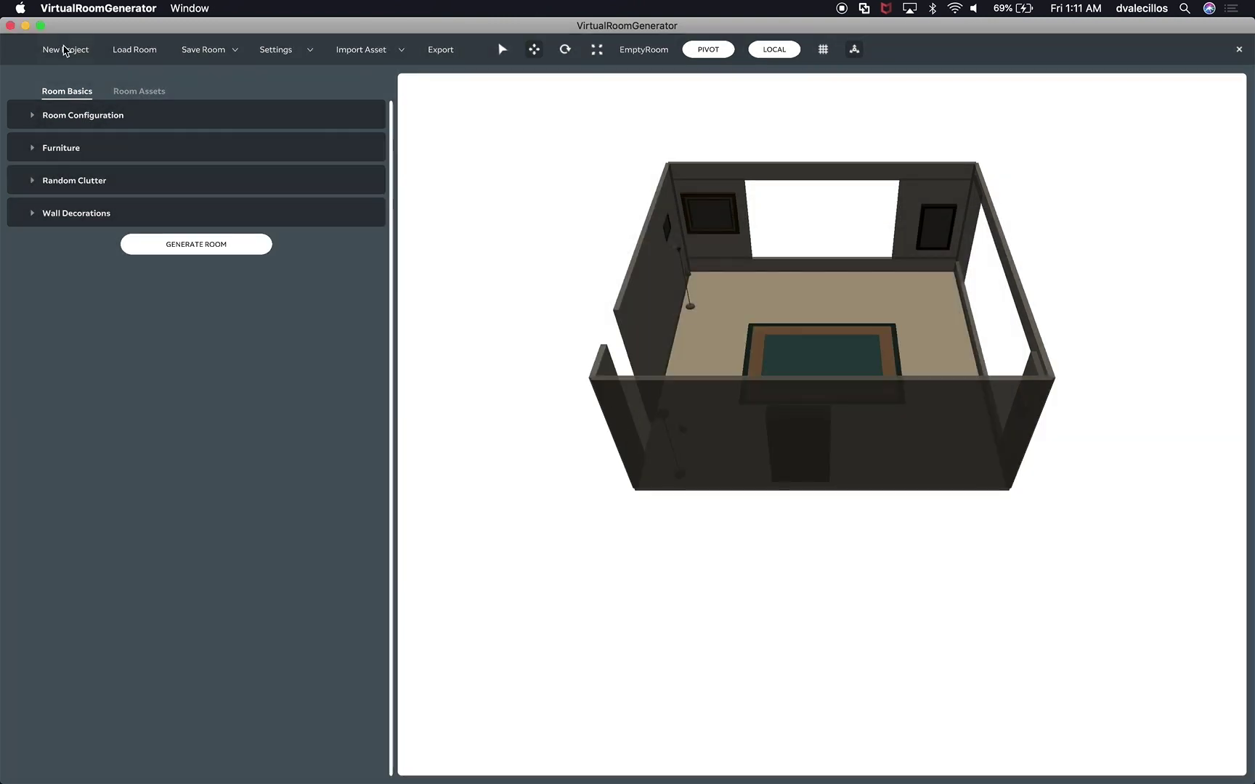
# Step: Return to Magic Leap Remote and load the EmptyRoom file from Virtual Room Generator's Exported Rooms folder
pyautogui.click(44, 49)
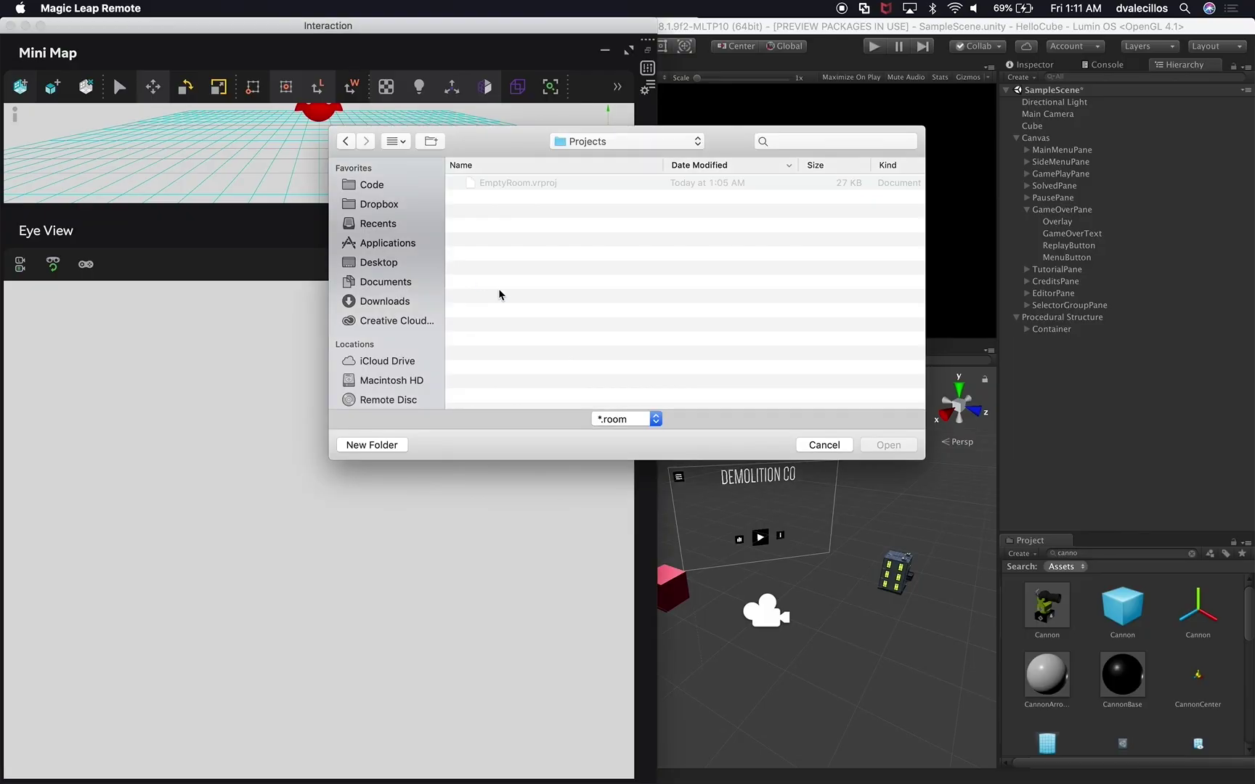
pyautogui.click(607, 143)
pyautogui.click(607, 157)
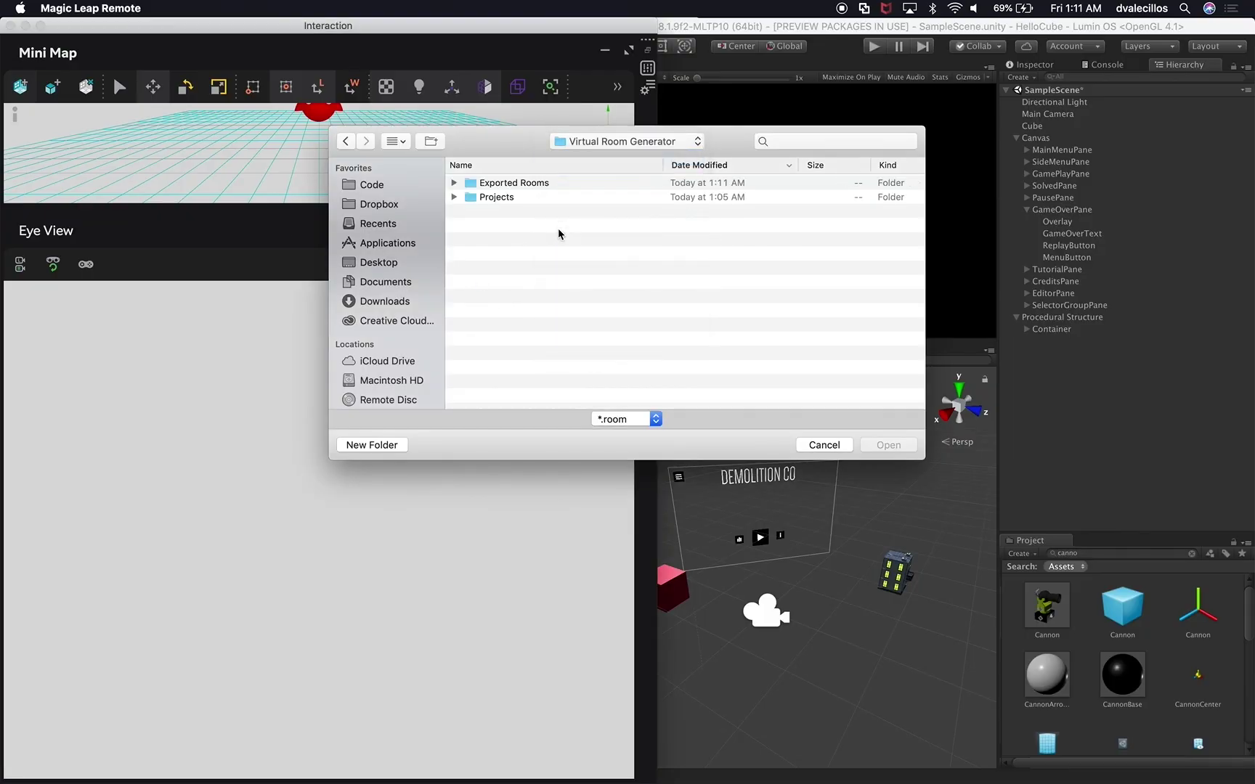
pyautogui.doubleClick(512, 185)
pyautogui.doubleClick(523, 183)
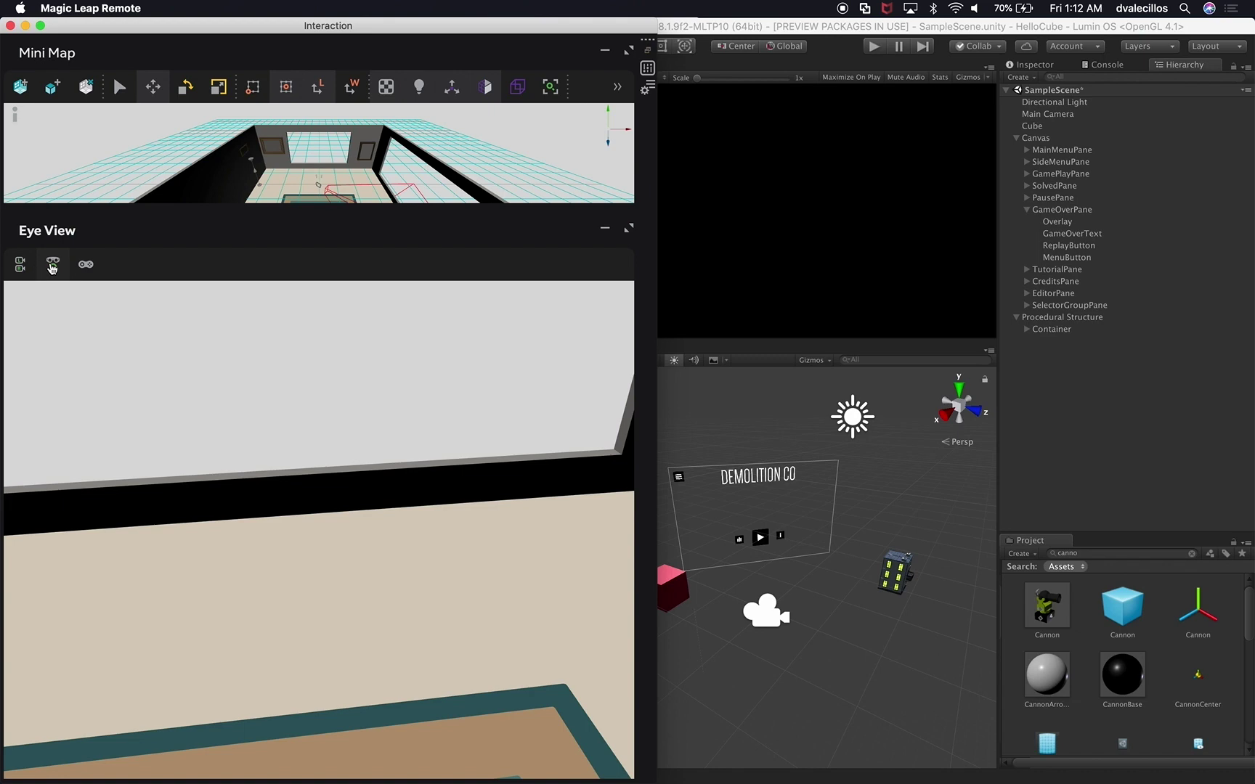
# Step: Reset the simulated headset's pose in the Eye View, look around the loaded room and reset the pose again
pyautogui.click(53, 268)
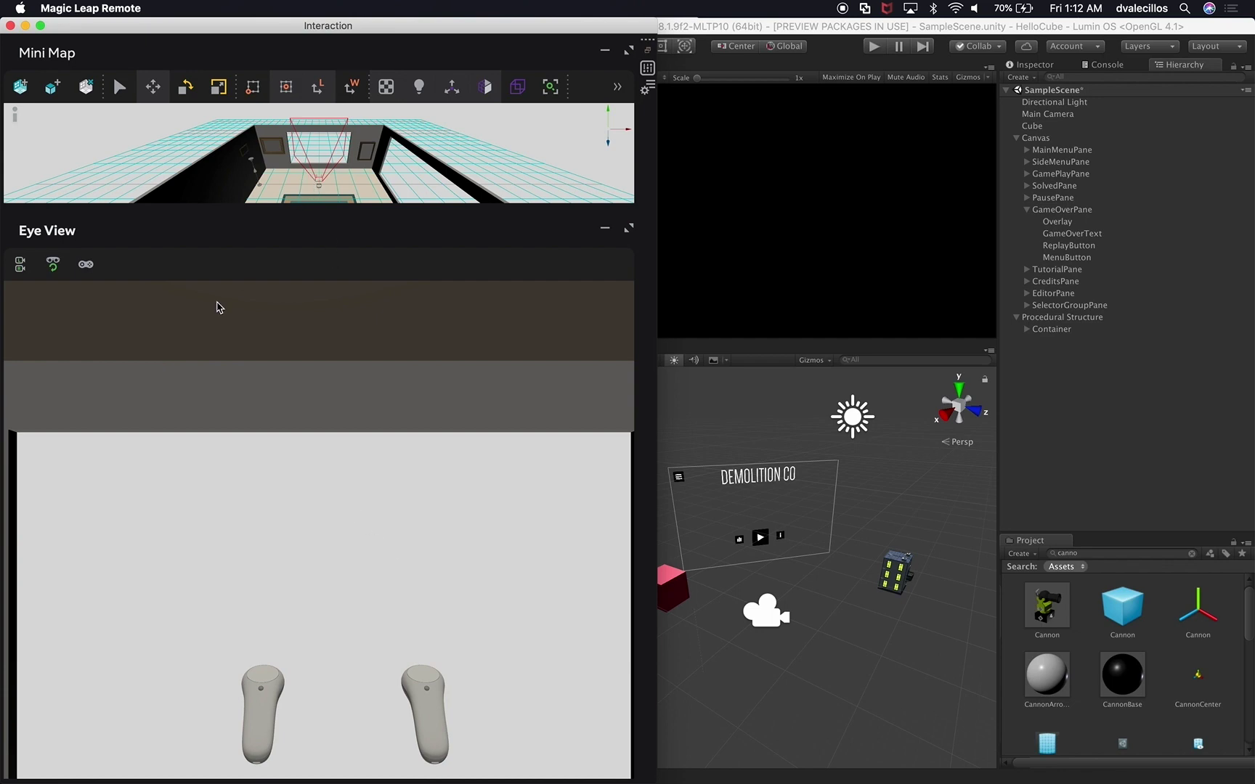
pyautogui.moveTo(378, 537)
pyautogui.mouseDown()
pyautogui.moveTo(387, 552)
pyautogui.moveTo(406, 521)
pyautogui.moveTo(350, 532)
pyautogui.moveTo(367, 531)
pyautogui.mouseUp()
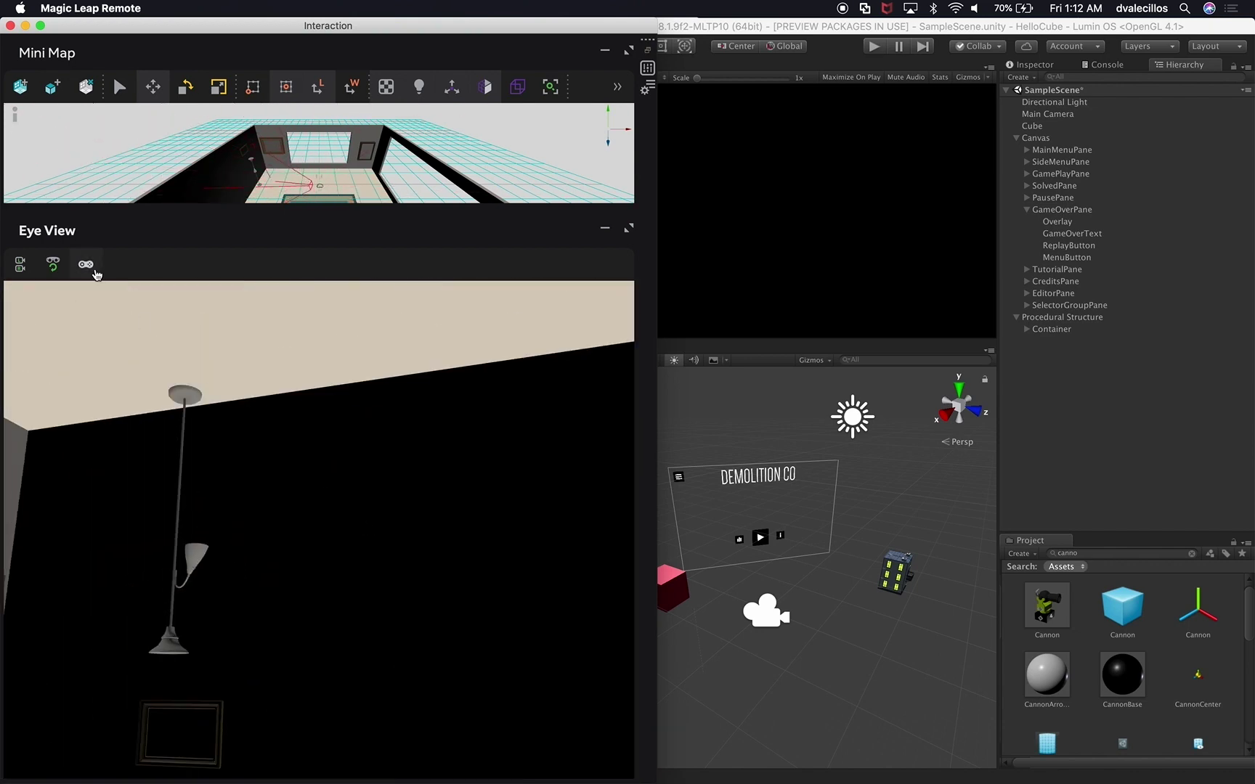
pyautogui.click(53, 263)
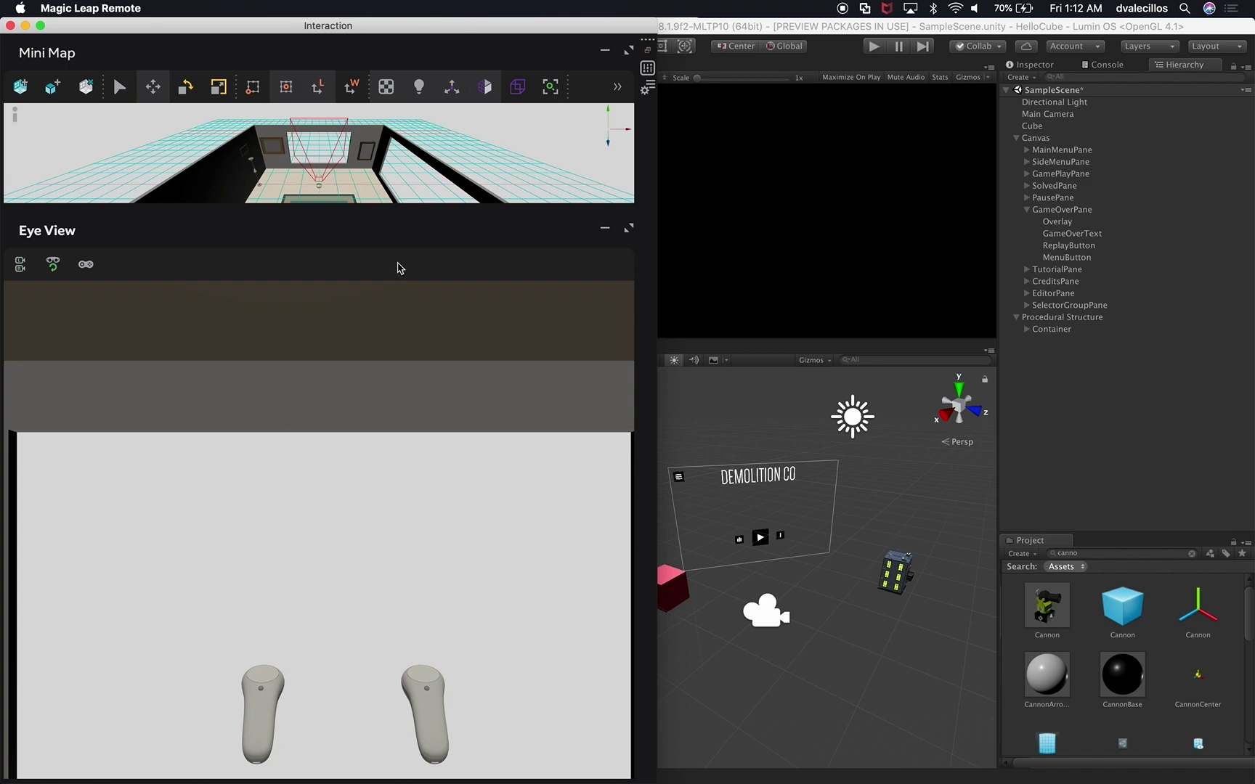
# Step: Turn and move the simulated headset towards the room corner with the floor lamp, and expand the Eye View to fill the Interaction window
pyautogui.moveTo(318, 573); pyautogui.dragTo(425, 577, button='right')
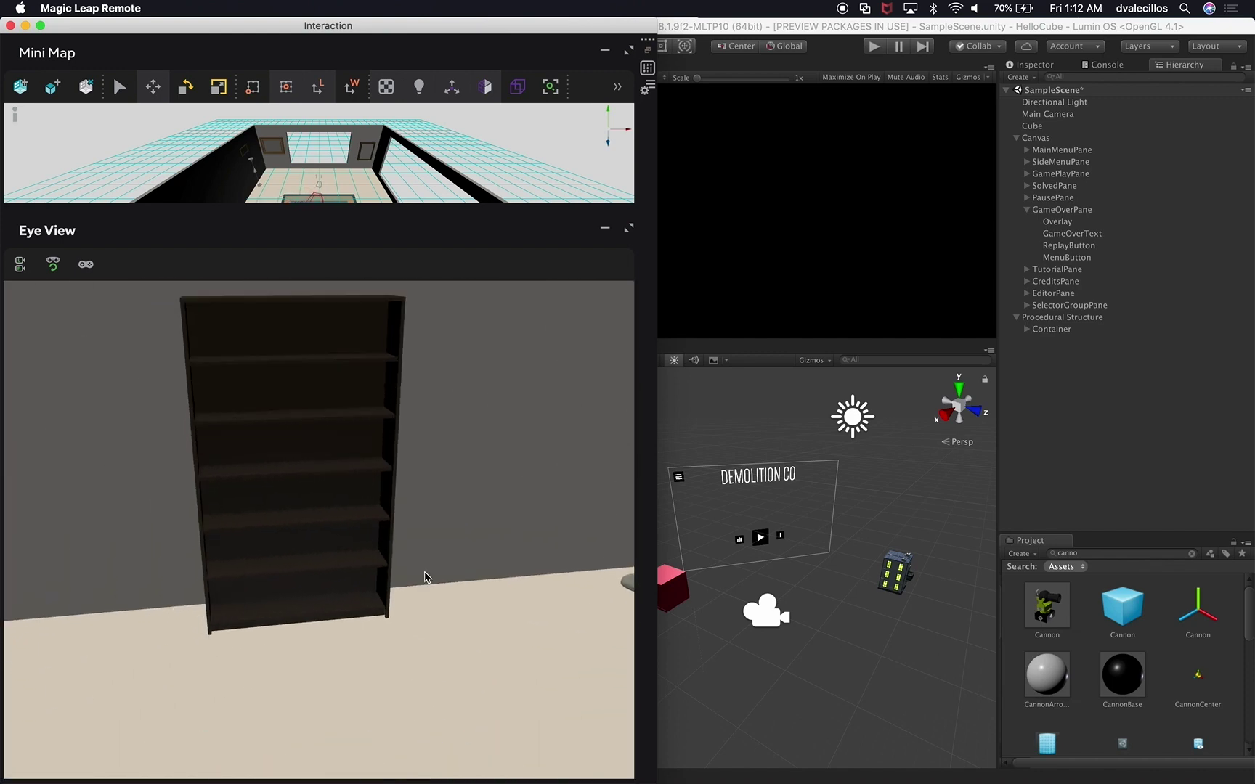
pyautogui.press('s')
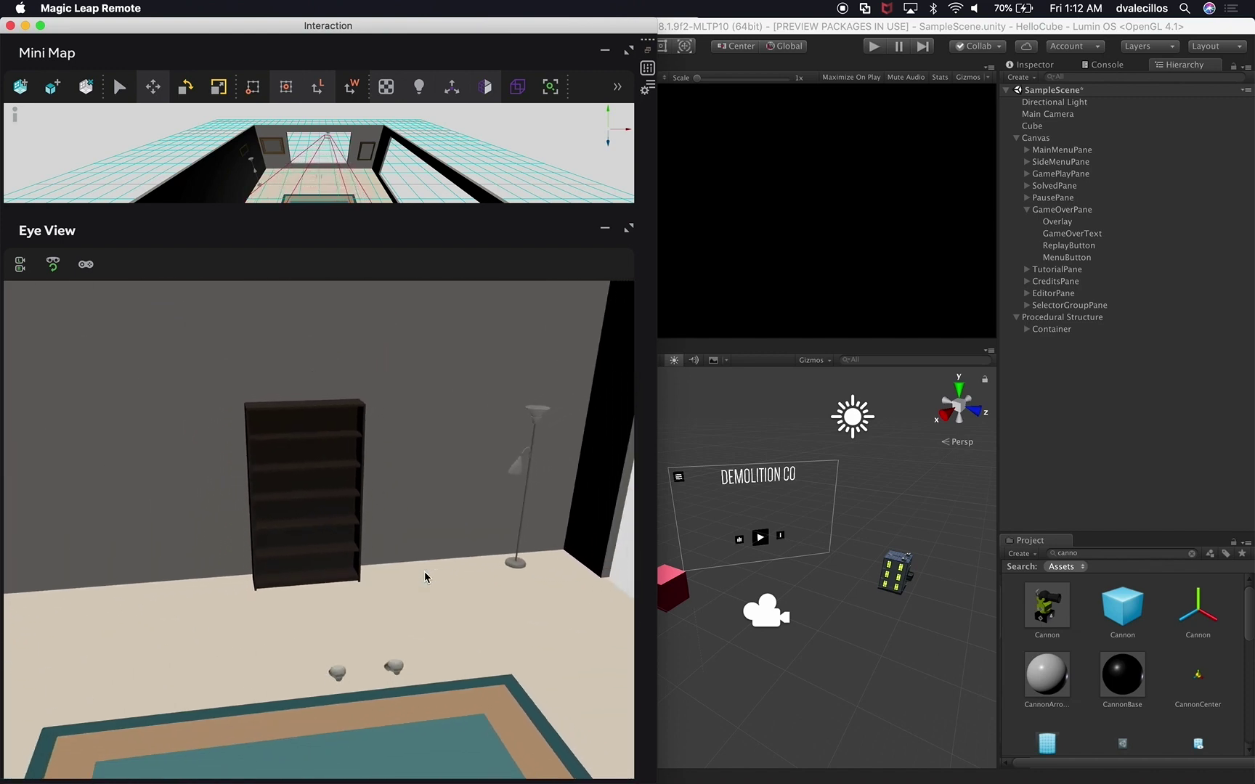
pyautogui.moveTo(426, 580); pyautogui.dragTo(448, 548, button='right')
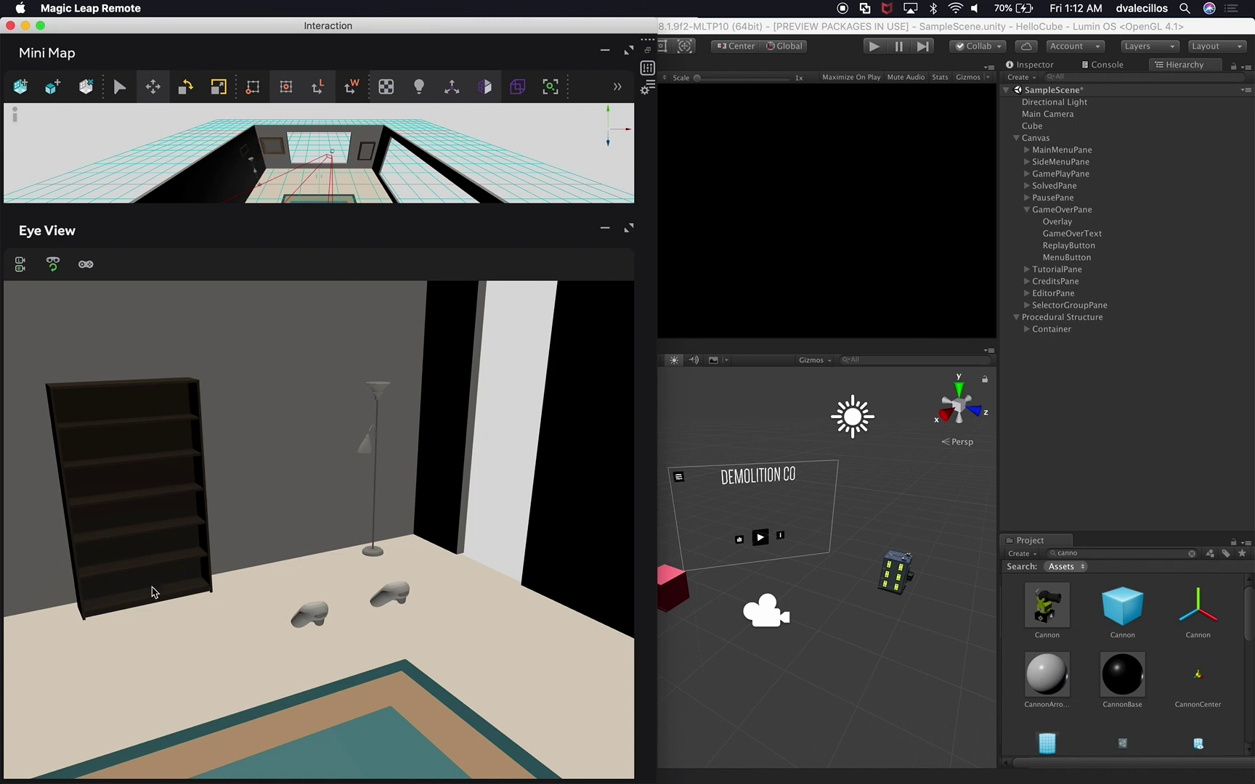
pyautogui.click(629, 231)
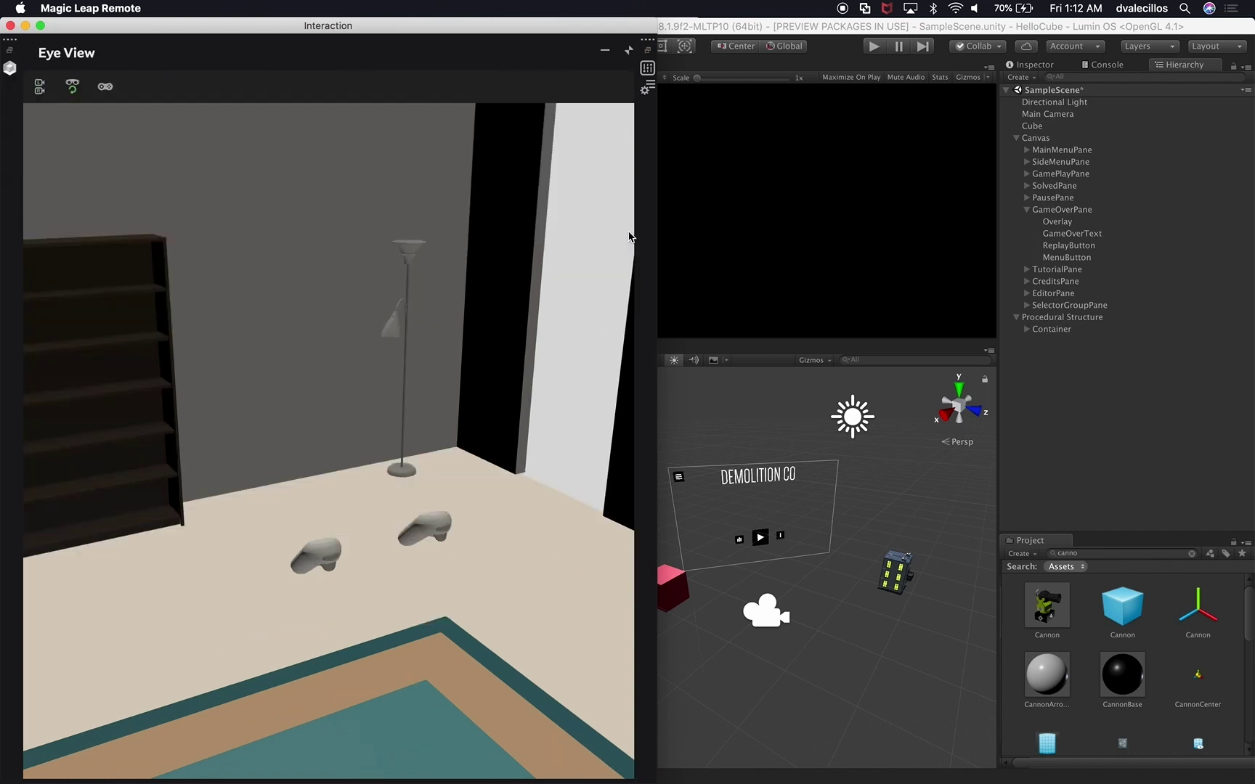
pyautogui.moveTo(418, 467)
pyautogui.mouseDown(button='right')
pyautogui.moveTo(381, 468)
pyautogui.moveTo(420, 466)
pyautogui.mouseUp(button='right')
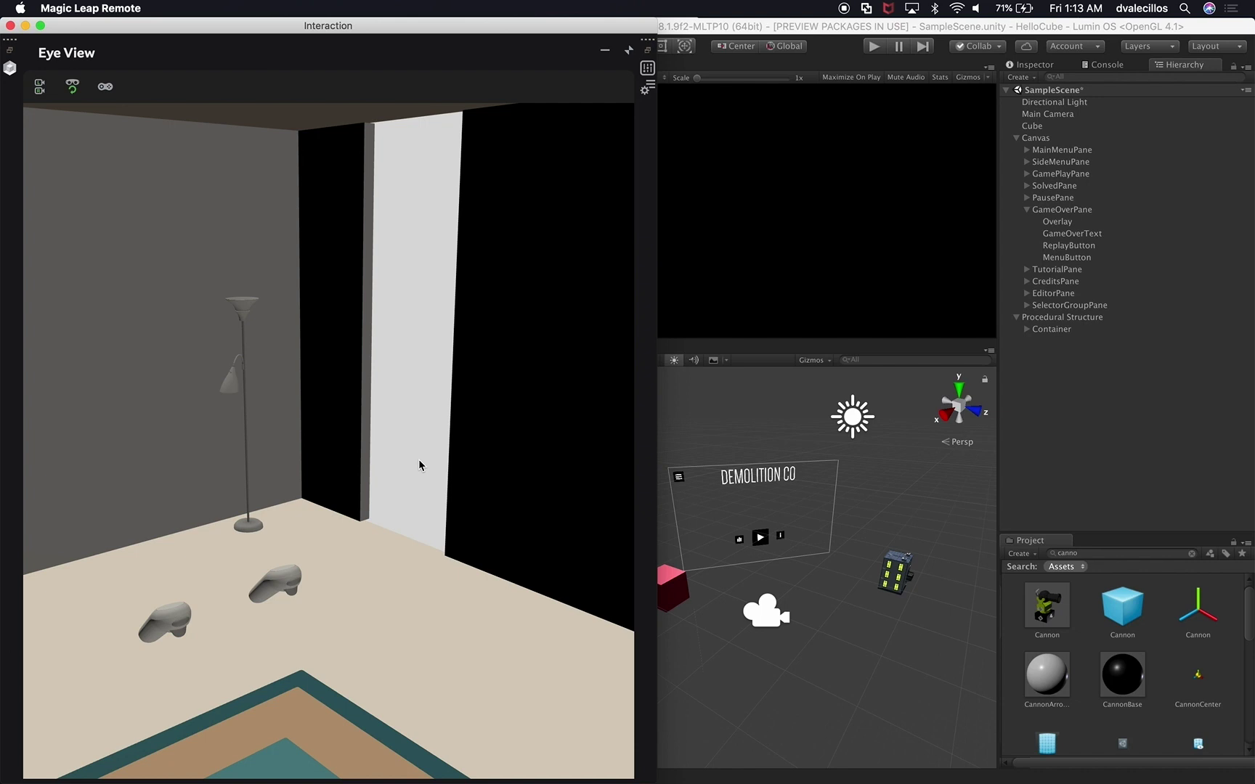
# Step: Switch to the HelloCube project in Unity and run SampleScene in Play mode
pyautogui.click(826, 25)
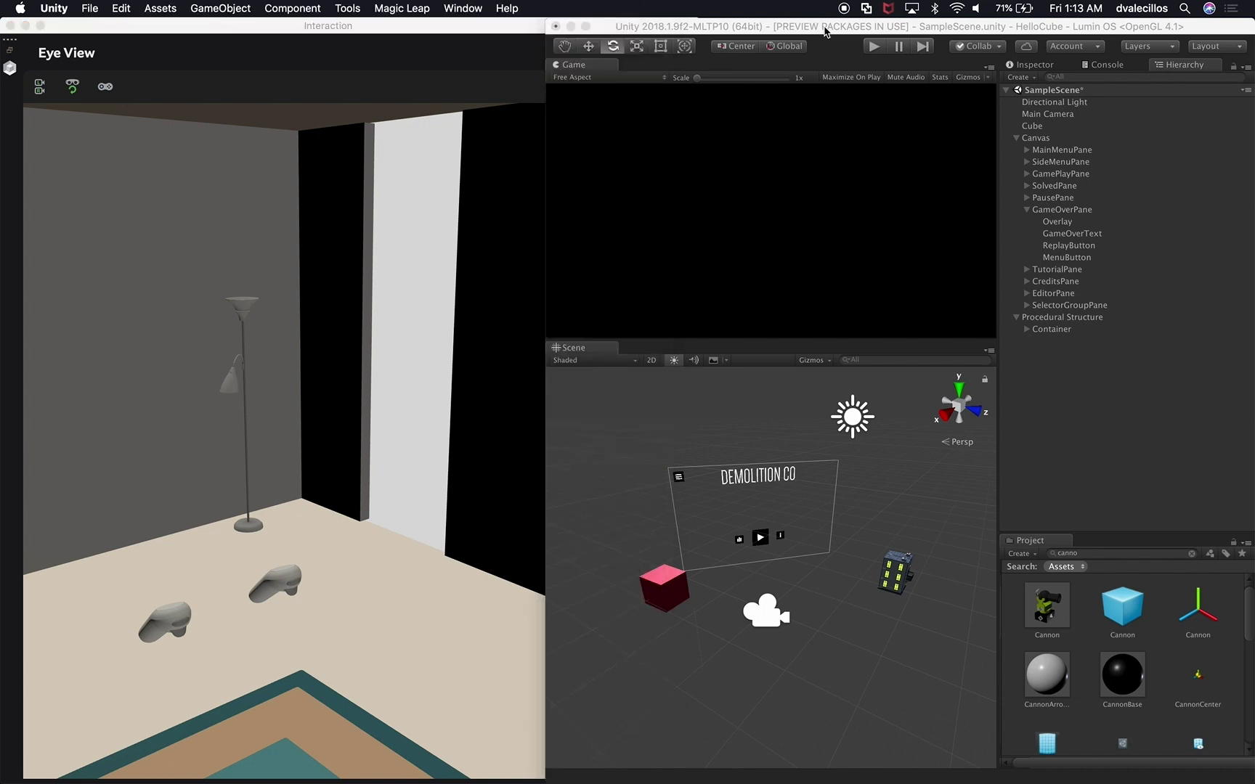
pyautogui.click(874, 45)
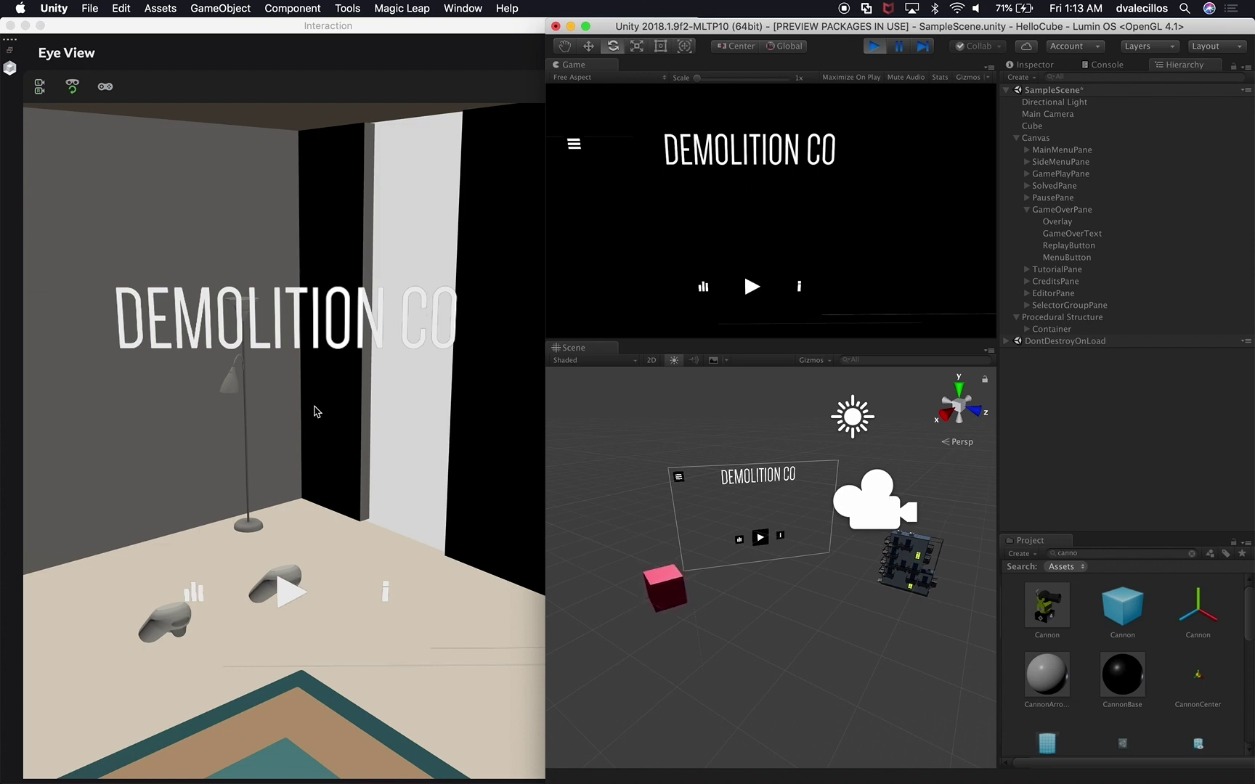
# Step: Move and turn the simulated headset around the room to view the Demolition Co title and the building from several positions
pyautogui.click(328, 426)
pyautogui.press('a')
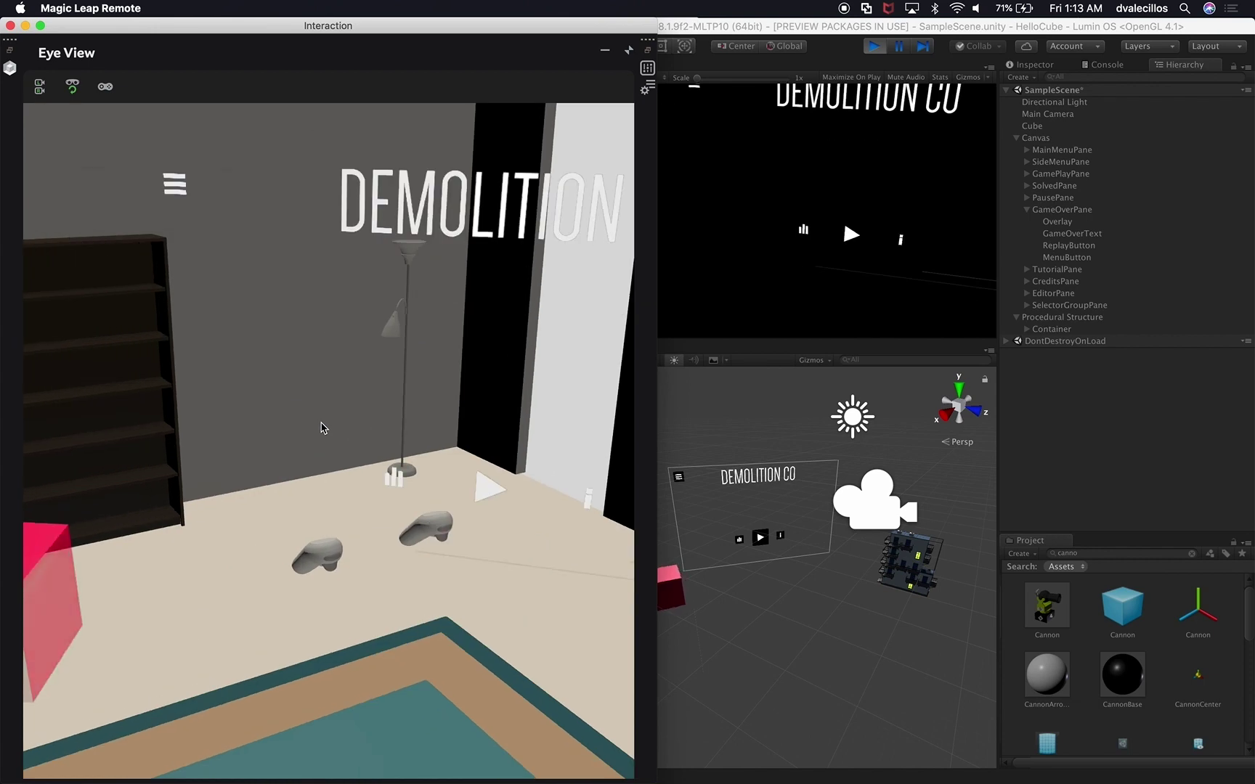
pyautogui.press('s')
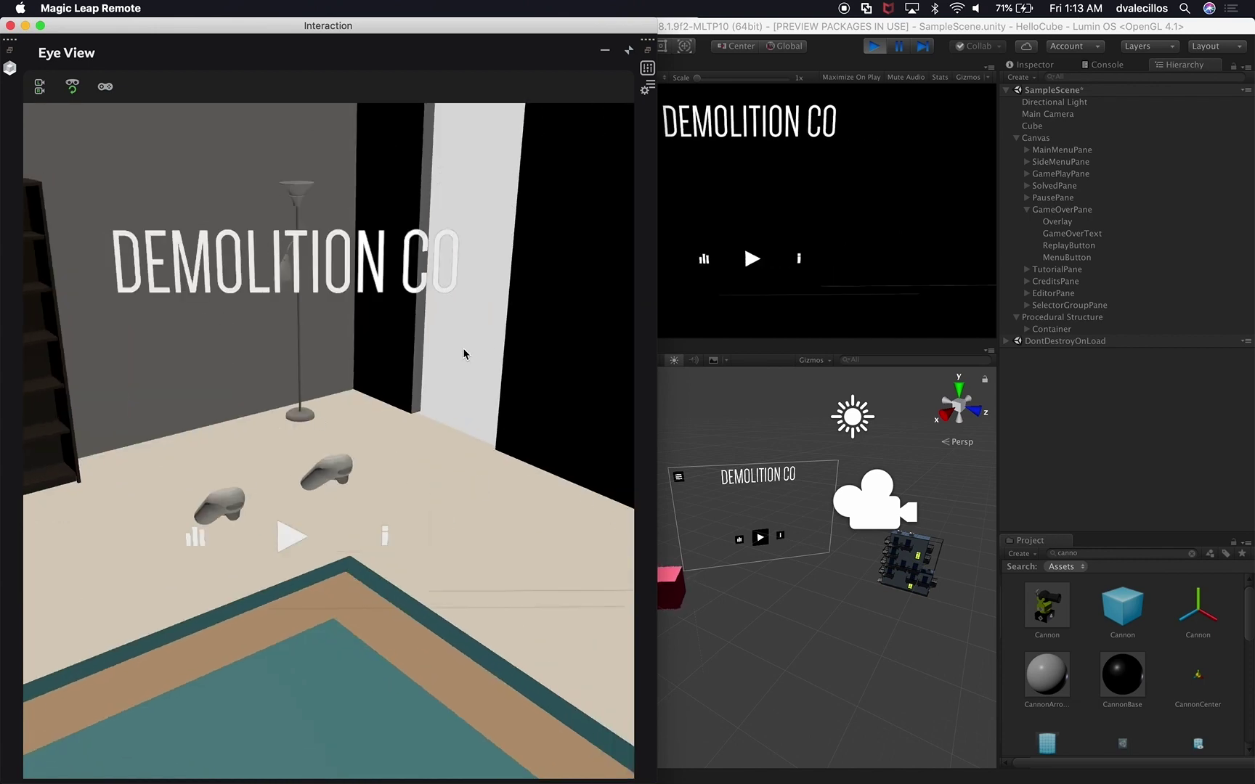
pyautogui.press('d')
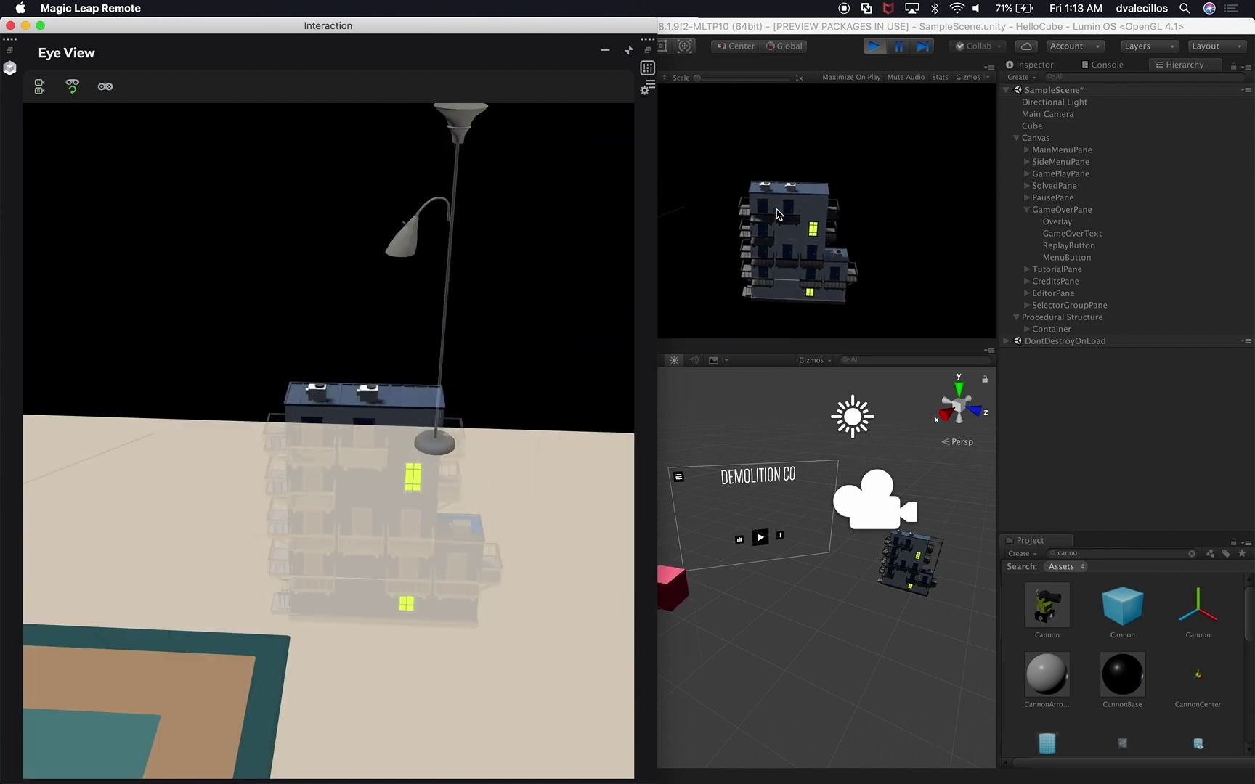
pyautogui.click(759, 228)
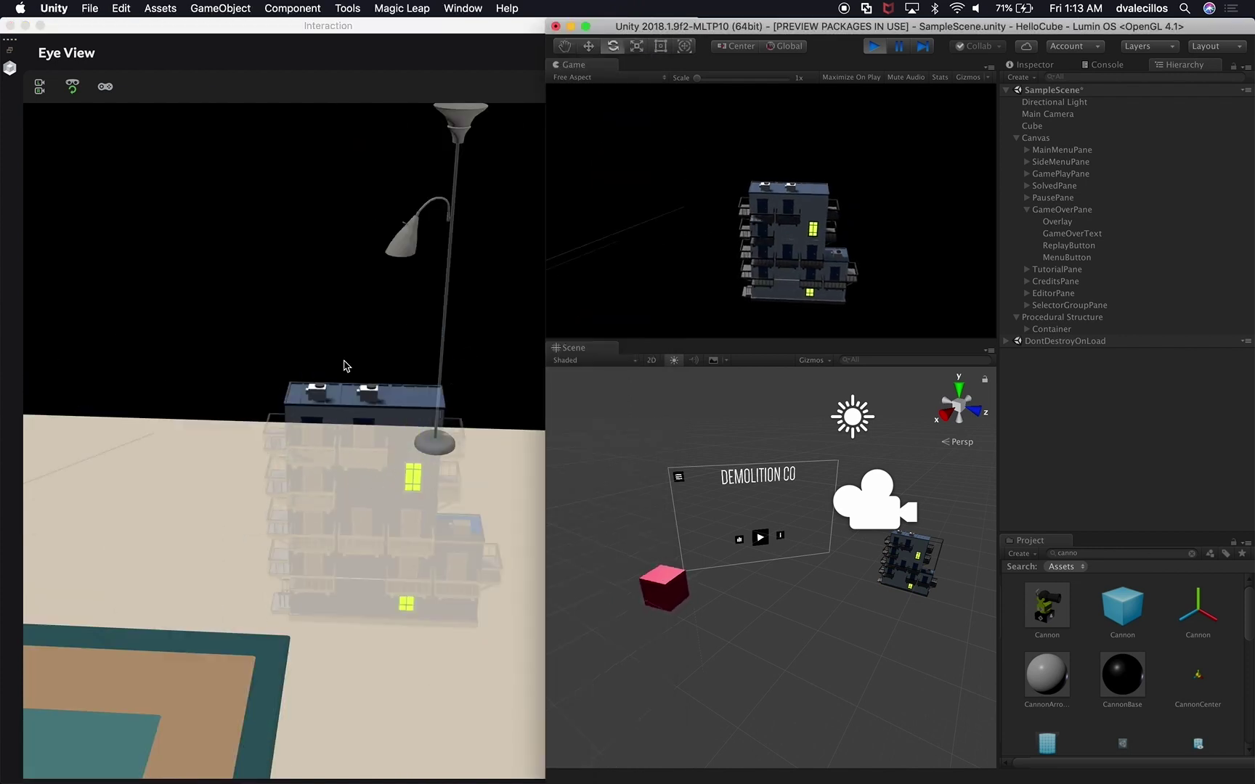
pyautogui.click(345, 364)
pyautogui.press('d')
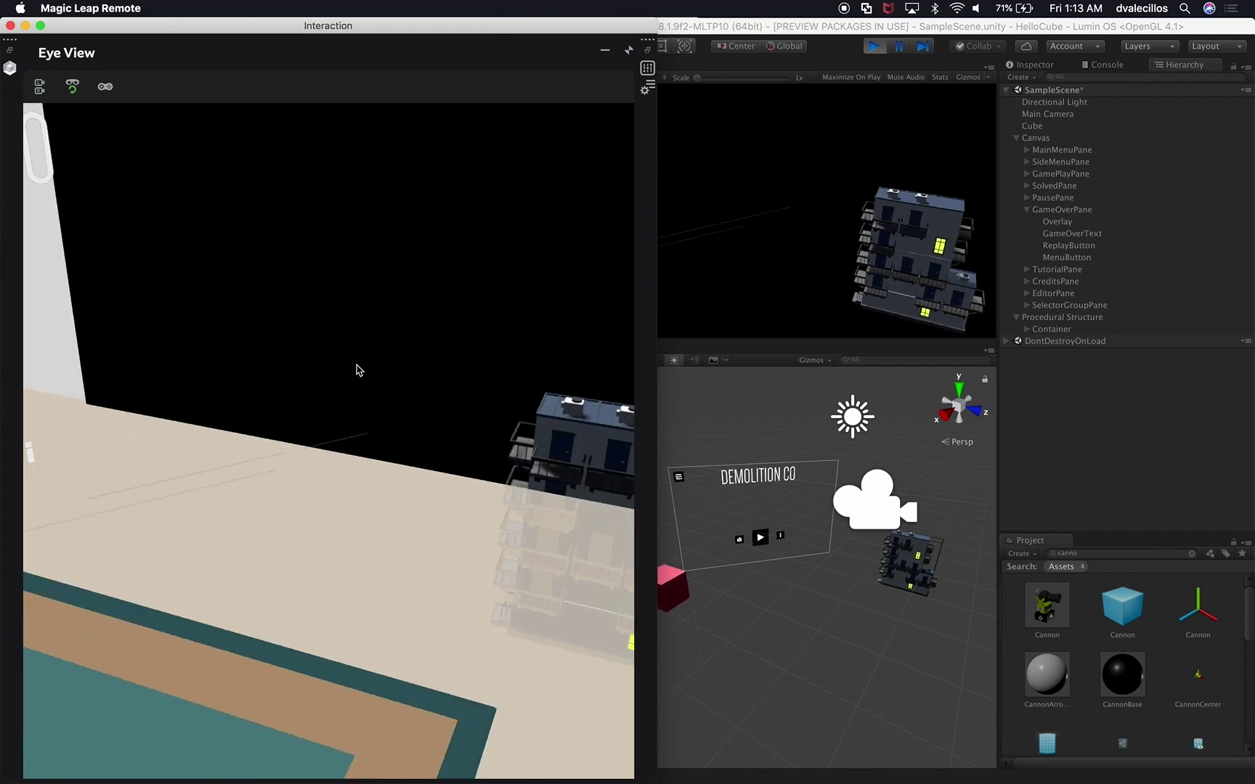
pyautogui.press('d')
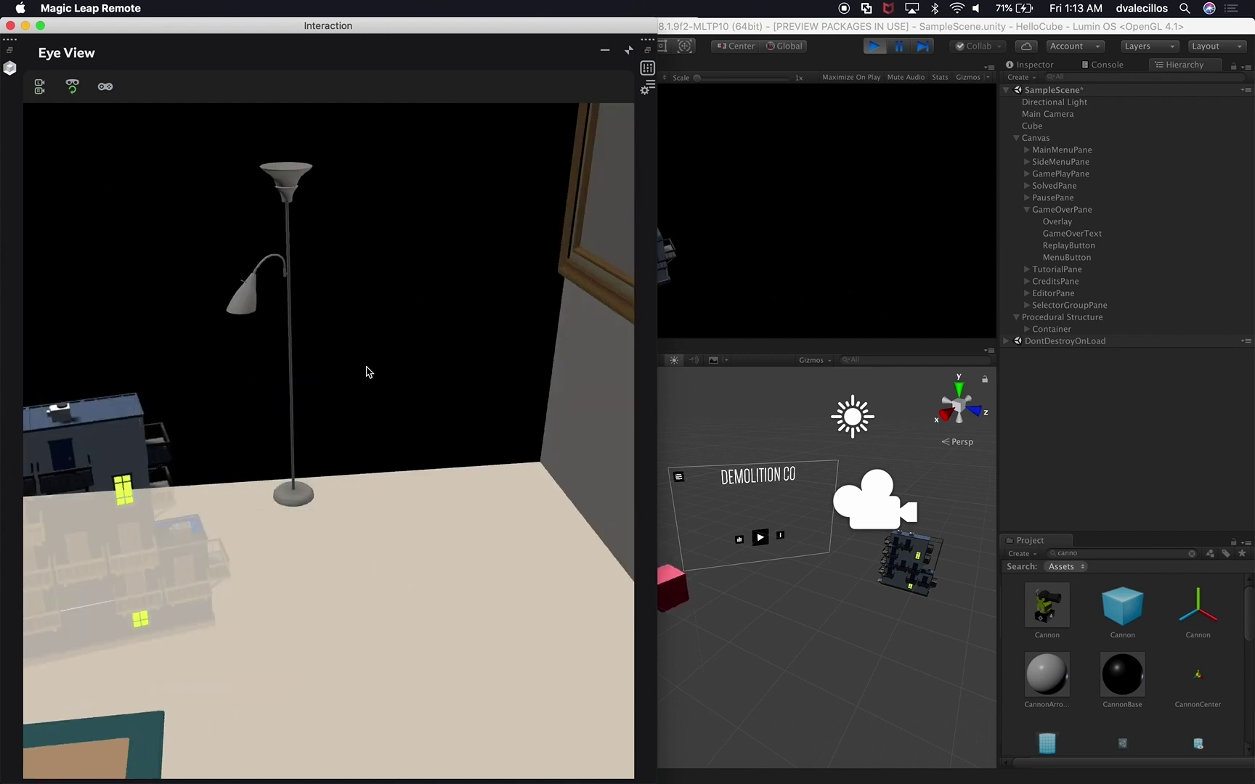
pyautogui.press('d')
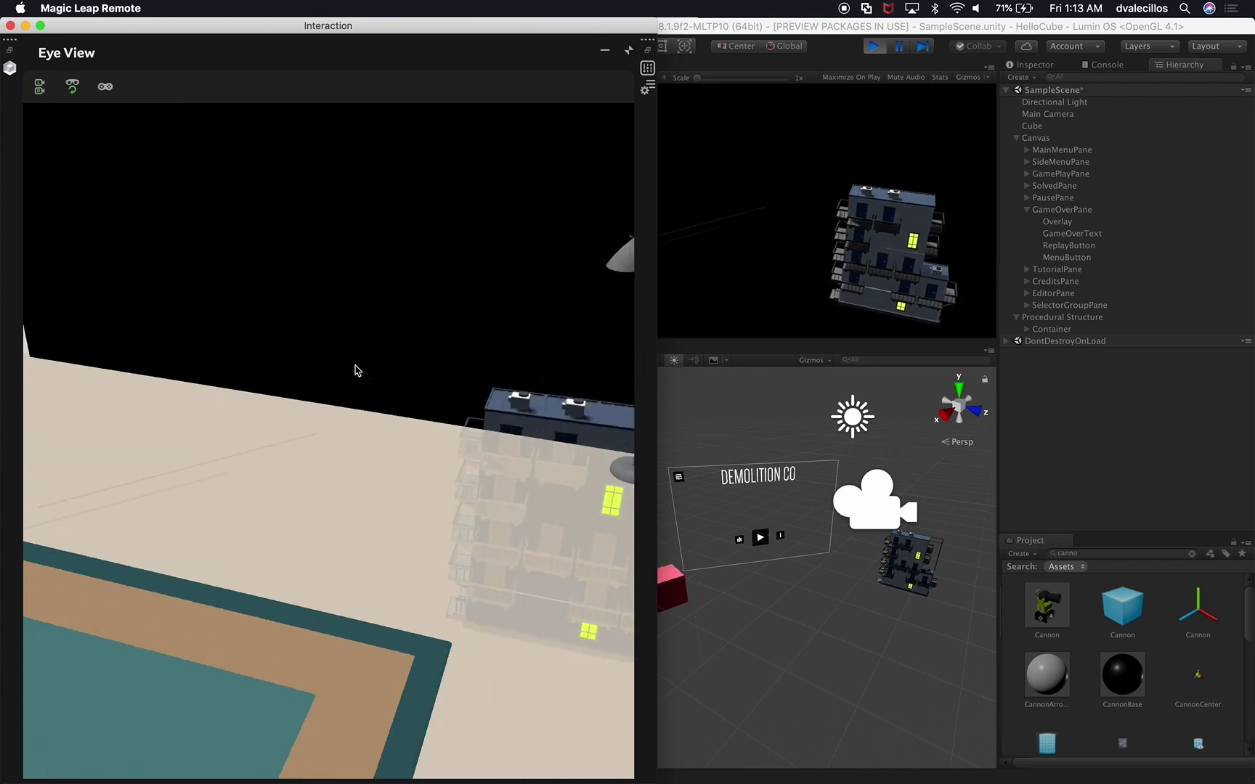
# Step: Select Main Camera in Unity and move the simulated headset to watch how the camera follows it in the Scene view
pyautogui.click(1064, 114)
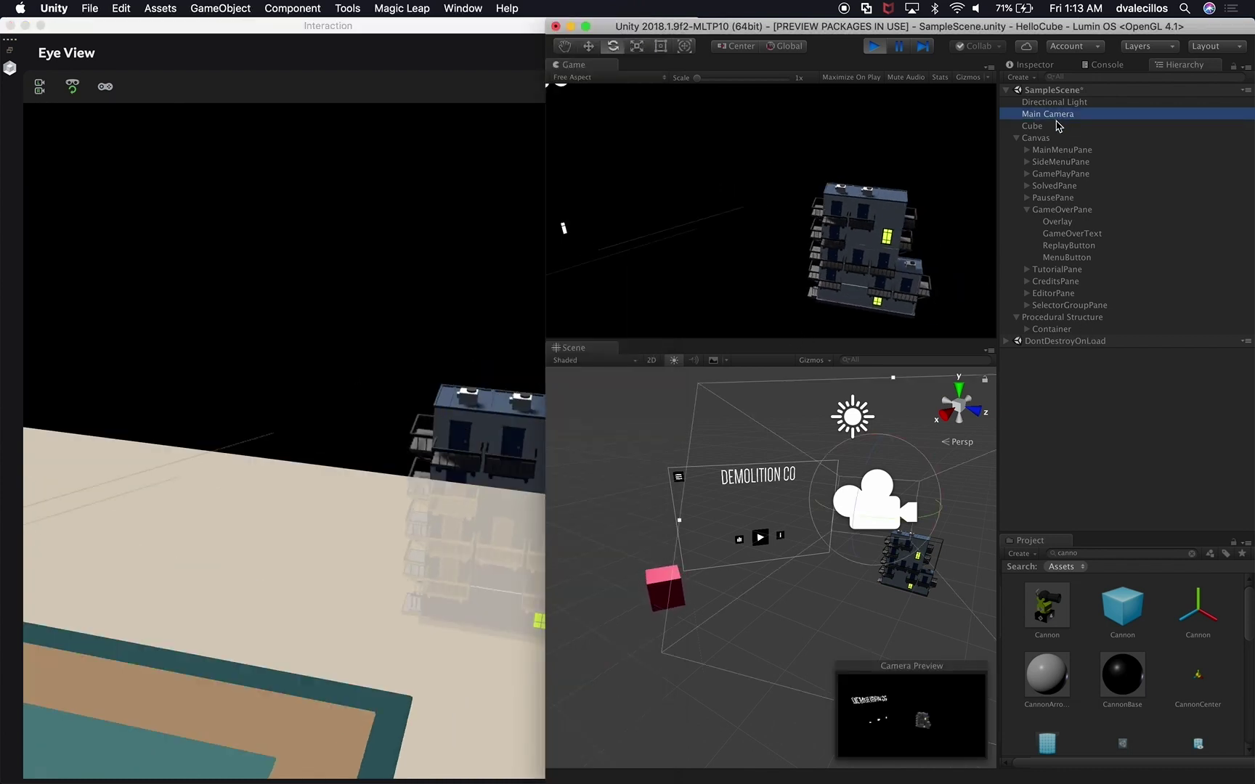
pyautogui.click(370, 381)
pyautogui.press('d')
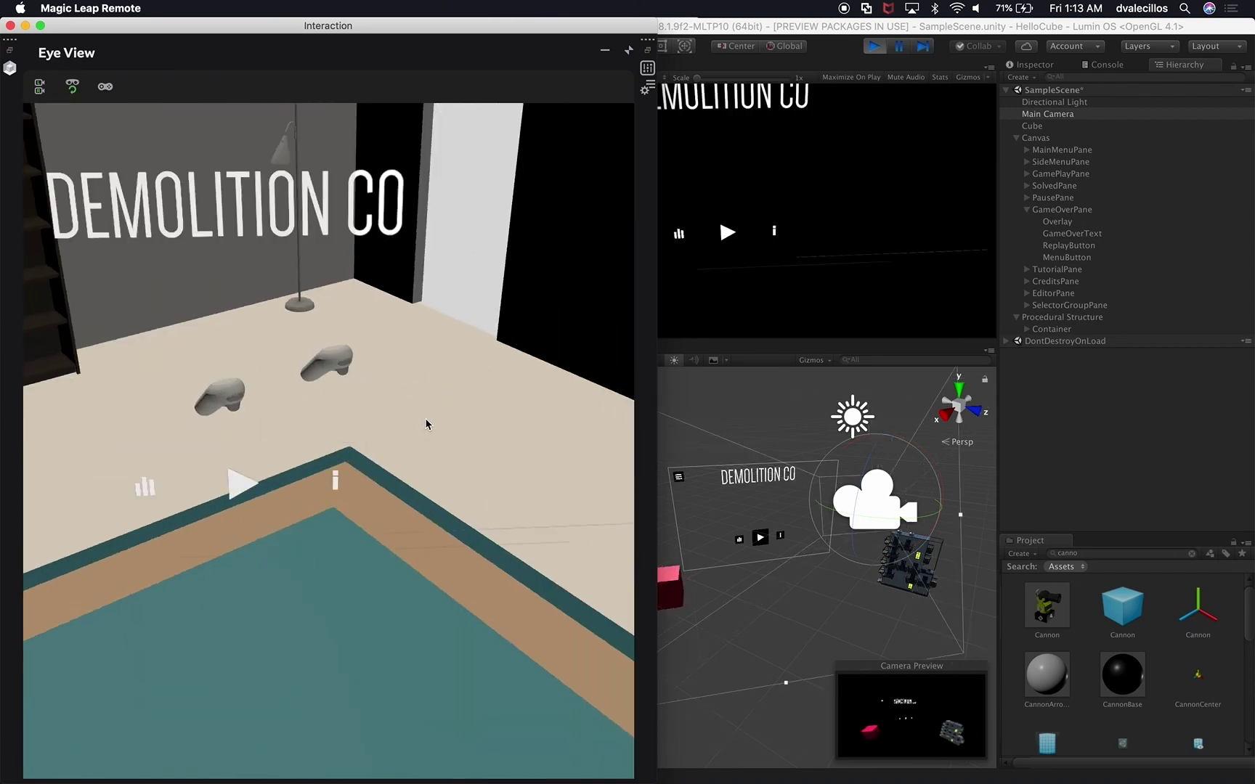
pyautogui.press('Down')
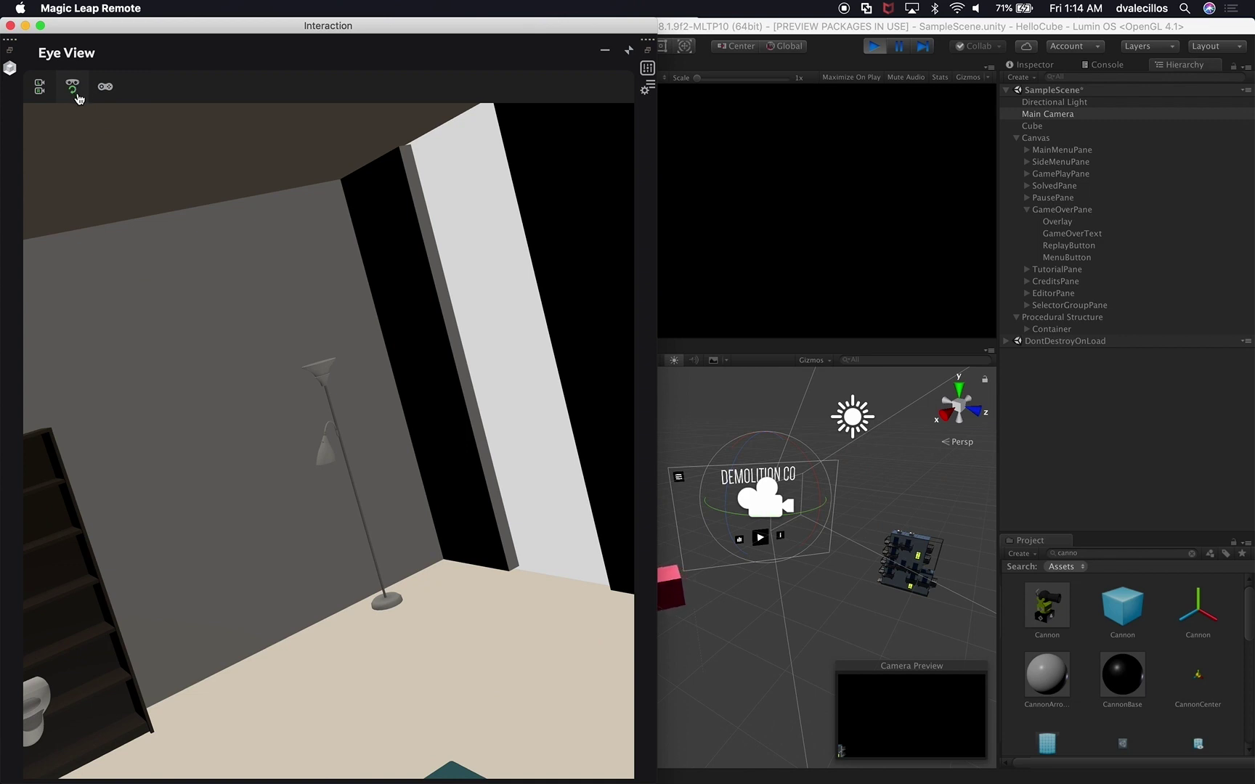
# Step: Stop Play mode in Unity, reset the simulated headset's pose in the Eye View and run SampleScene again
pyautogui.click(772, 88)
pyautogui.click(875, 46)
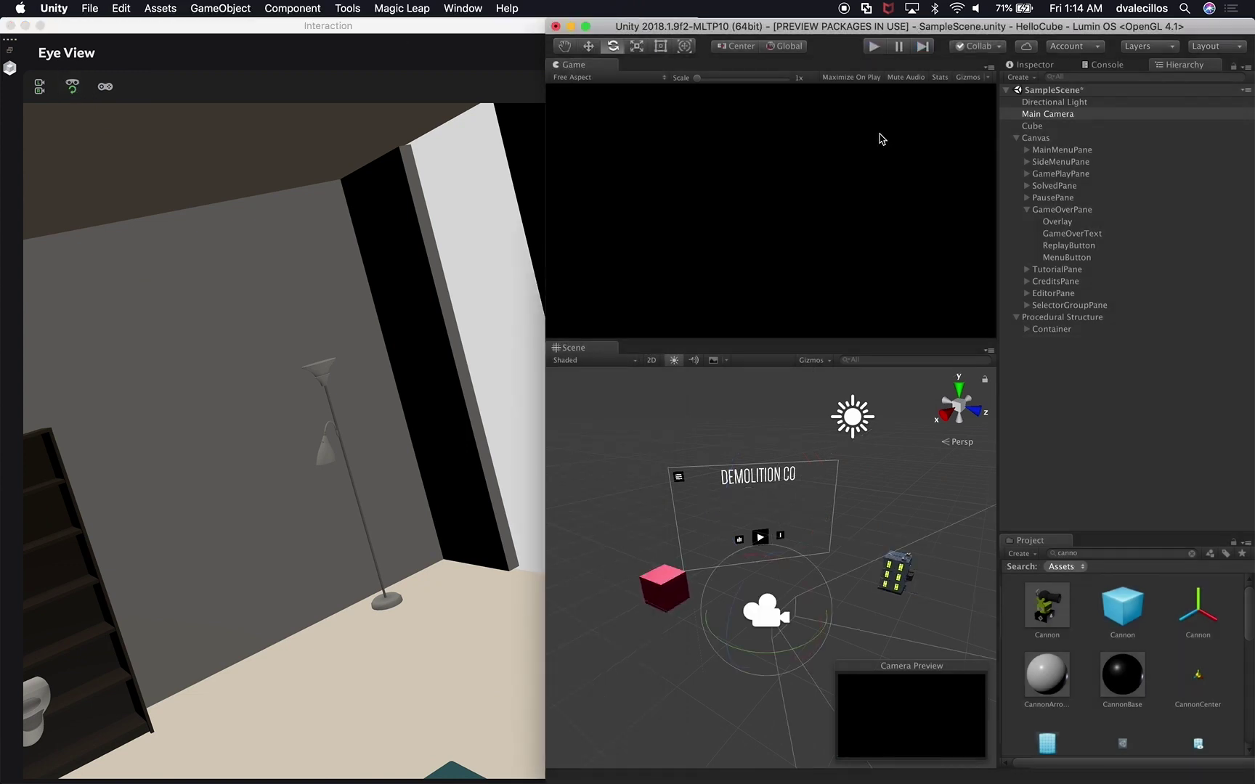
pyautogui.click(522, 178)
pyautogui.click(72, 86)
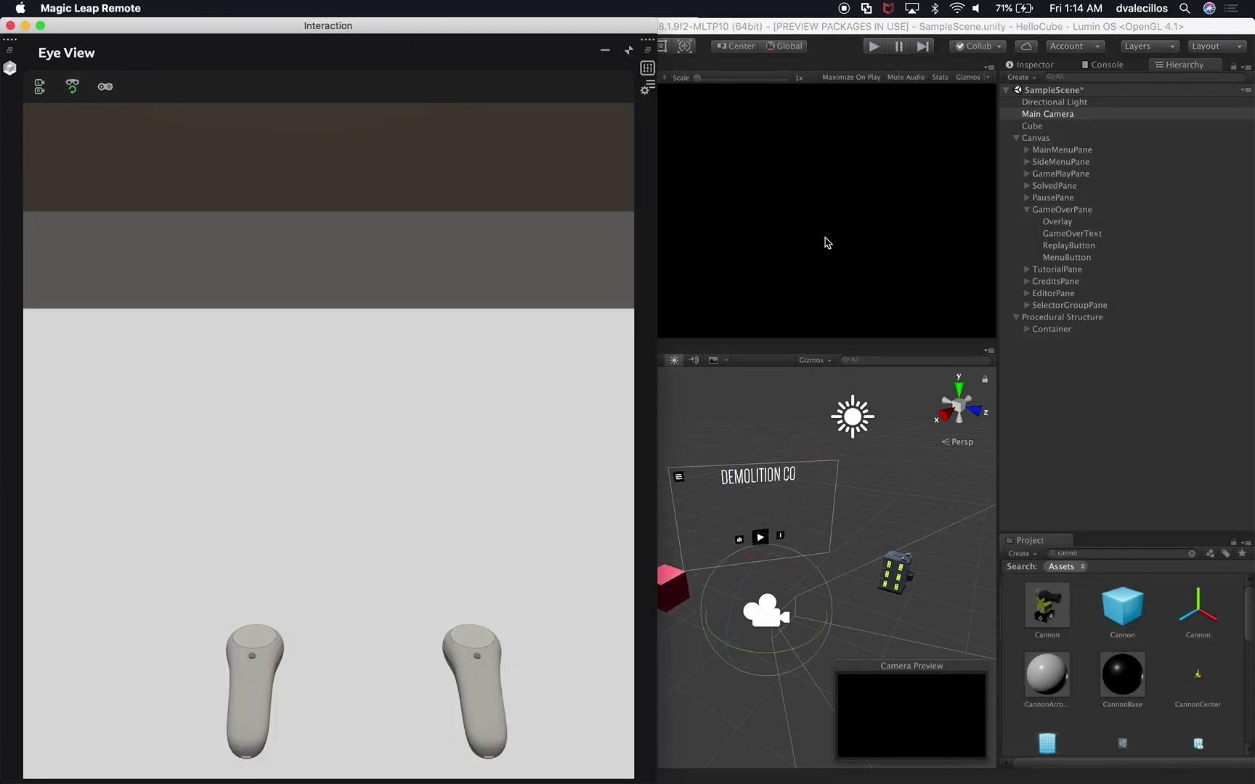
pyautogui.click(916, 150)
pyautogui.click(875, 46)
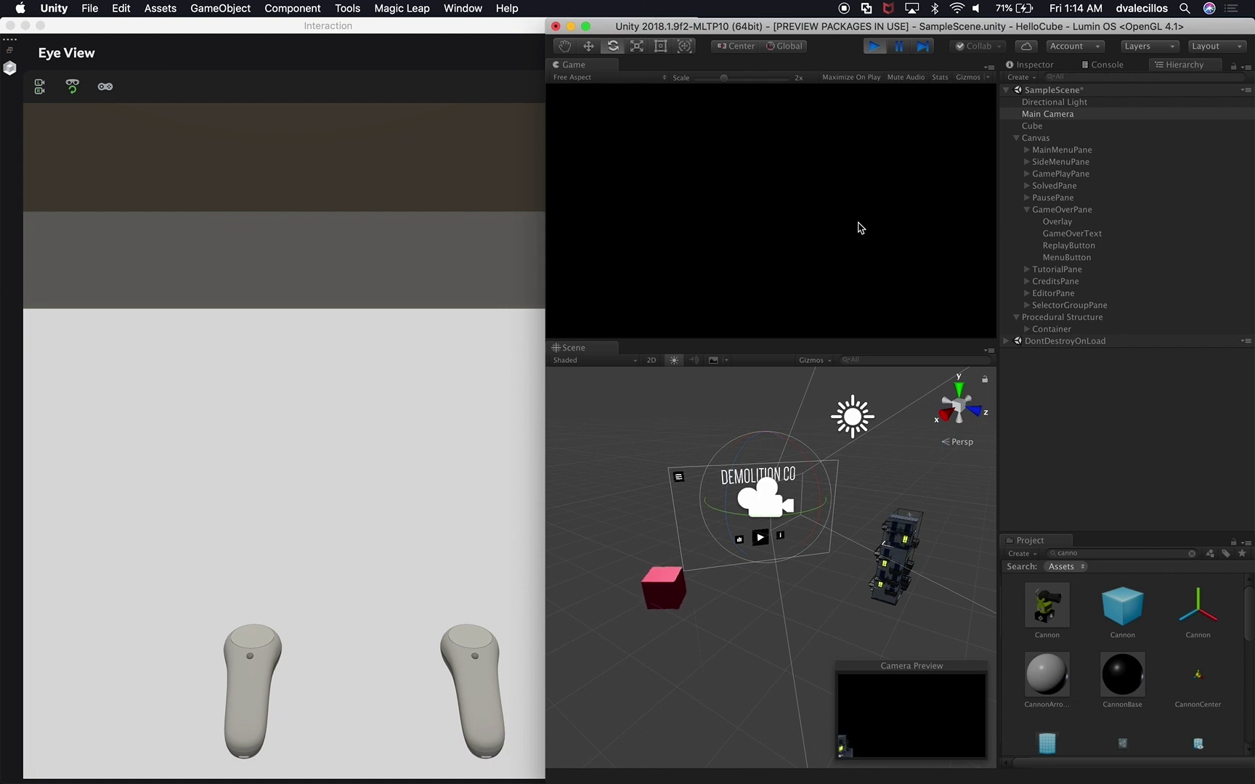
# Step: Aim the simulated headset at the building and switch the structure in Unity's Game view to the wide building with yellow windows
pyautogui.click(423, 510)
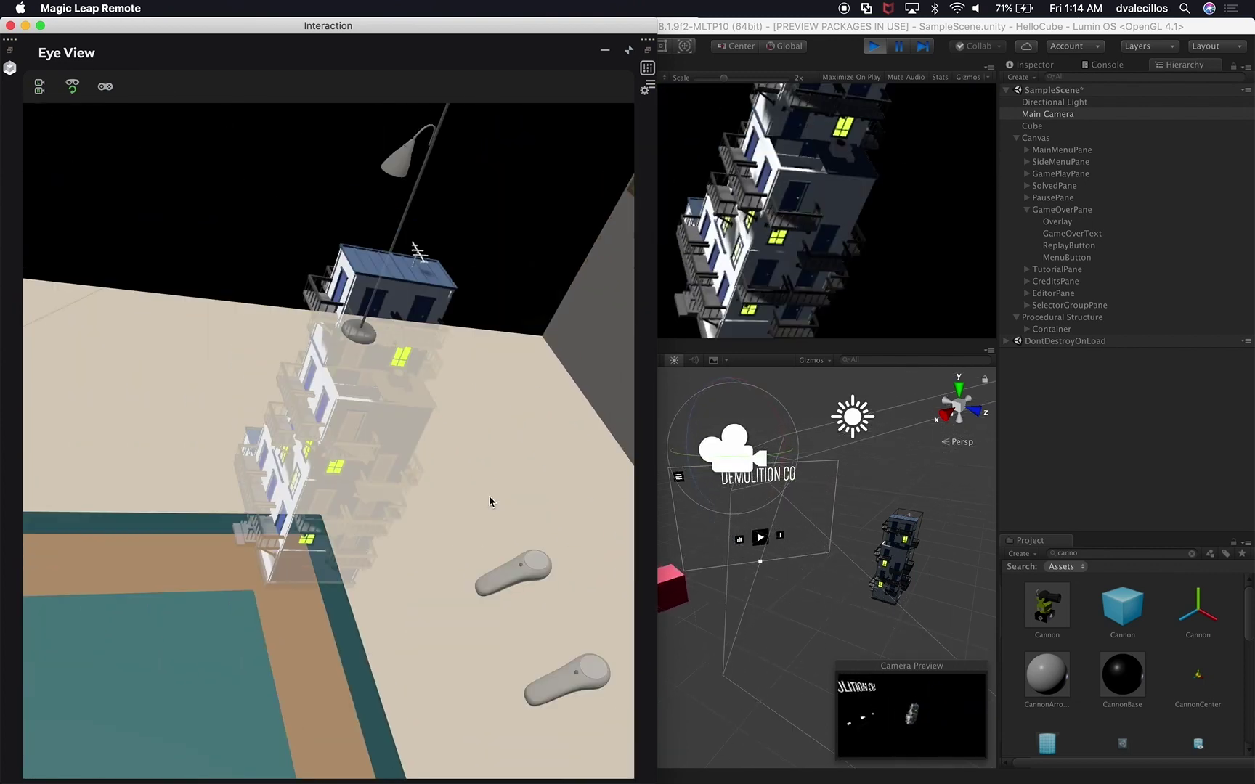
pyautogui.click(723, 254)
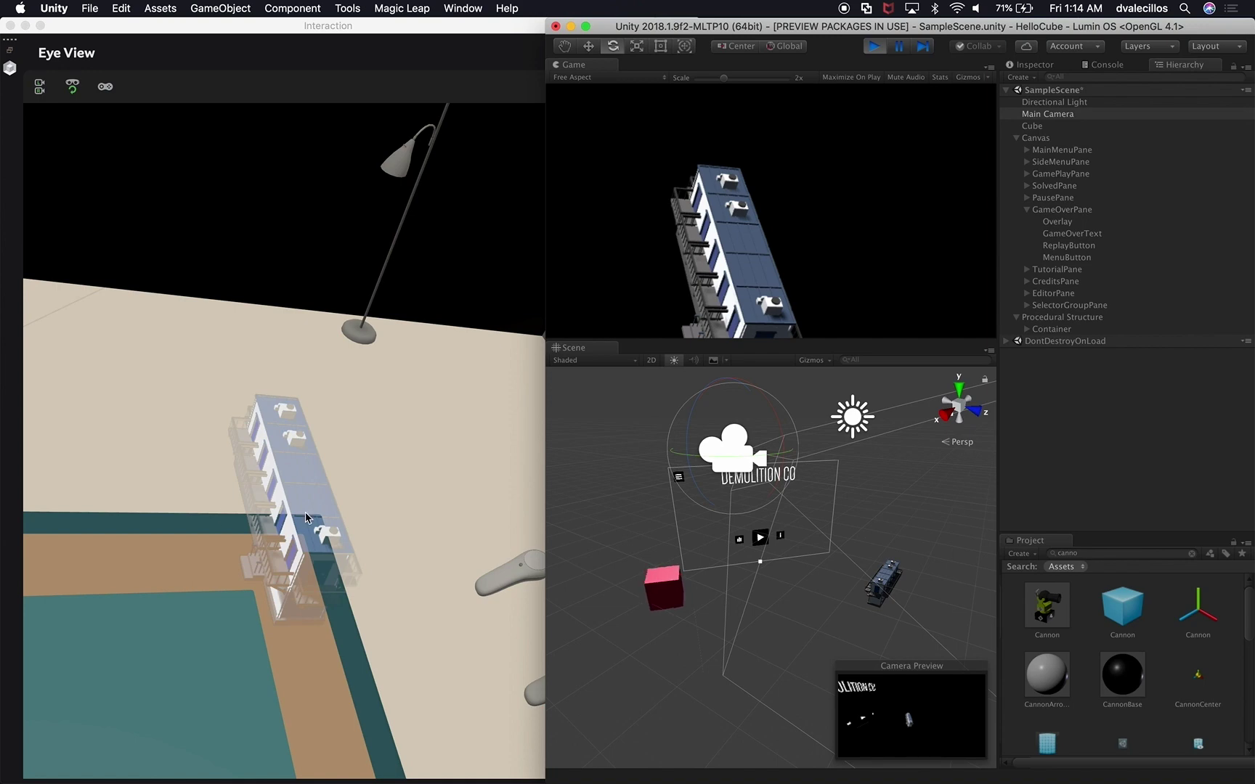
pyautogui.click(71, 91)
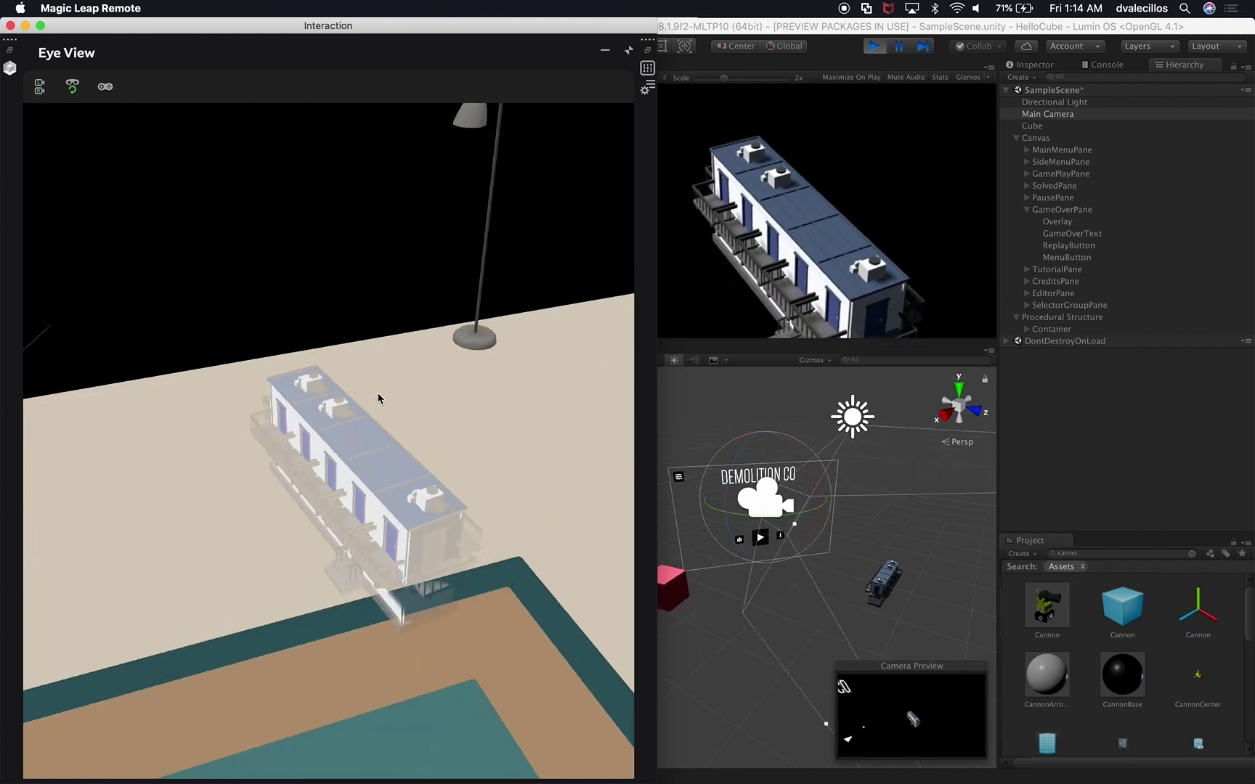
pyautogui.click(826, 232)
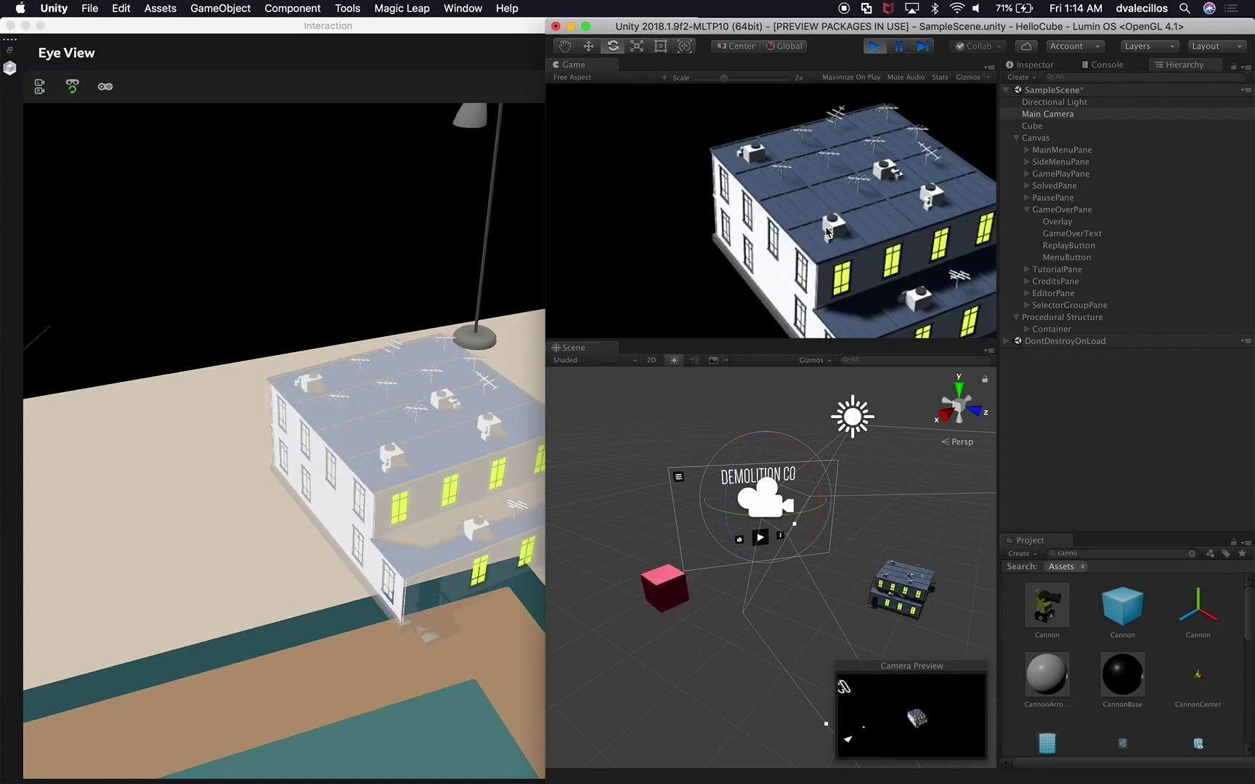
pyautogui.click(410, 386)
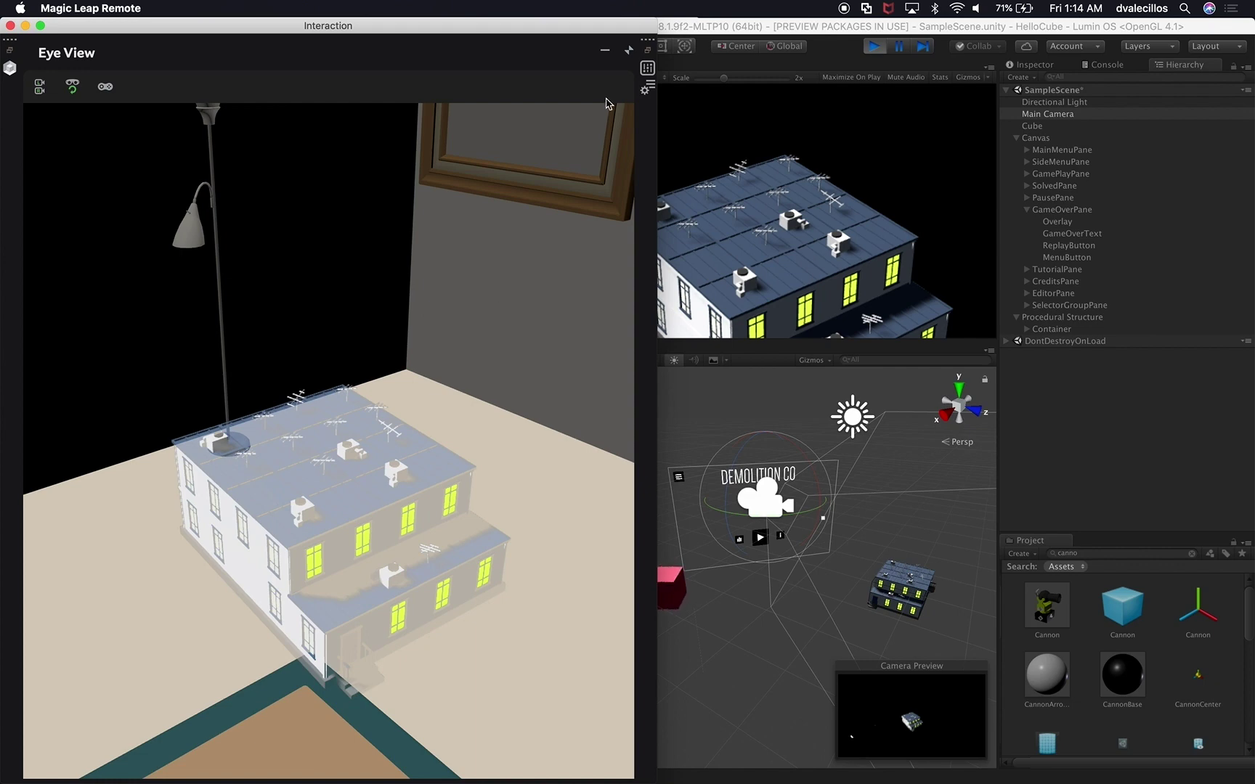
# Step: Dock the Configurations beside the Eye View, expand the Virtual Room settings and widen the Interaction window to make them readable
pyautogui.click(646, 92)
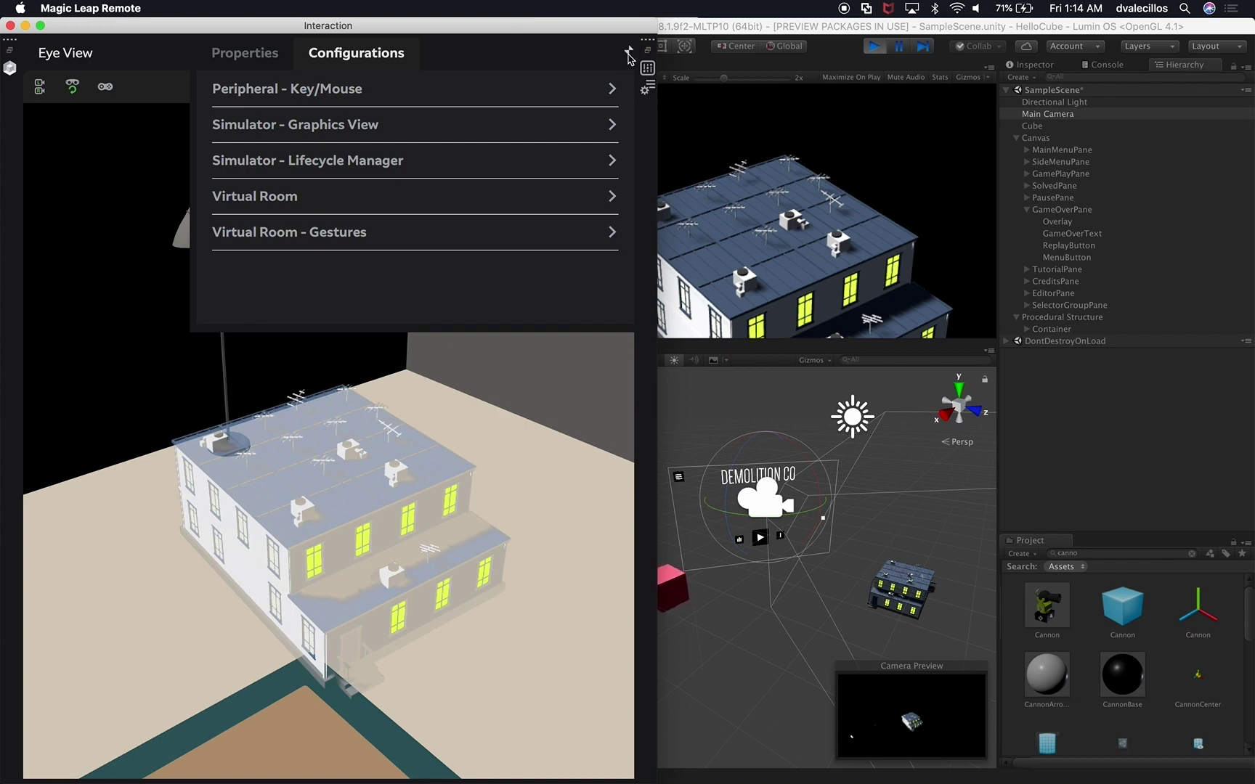
pyautogui.click(628, 53)
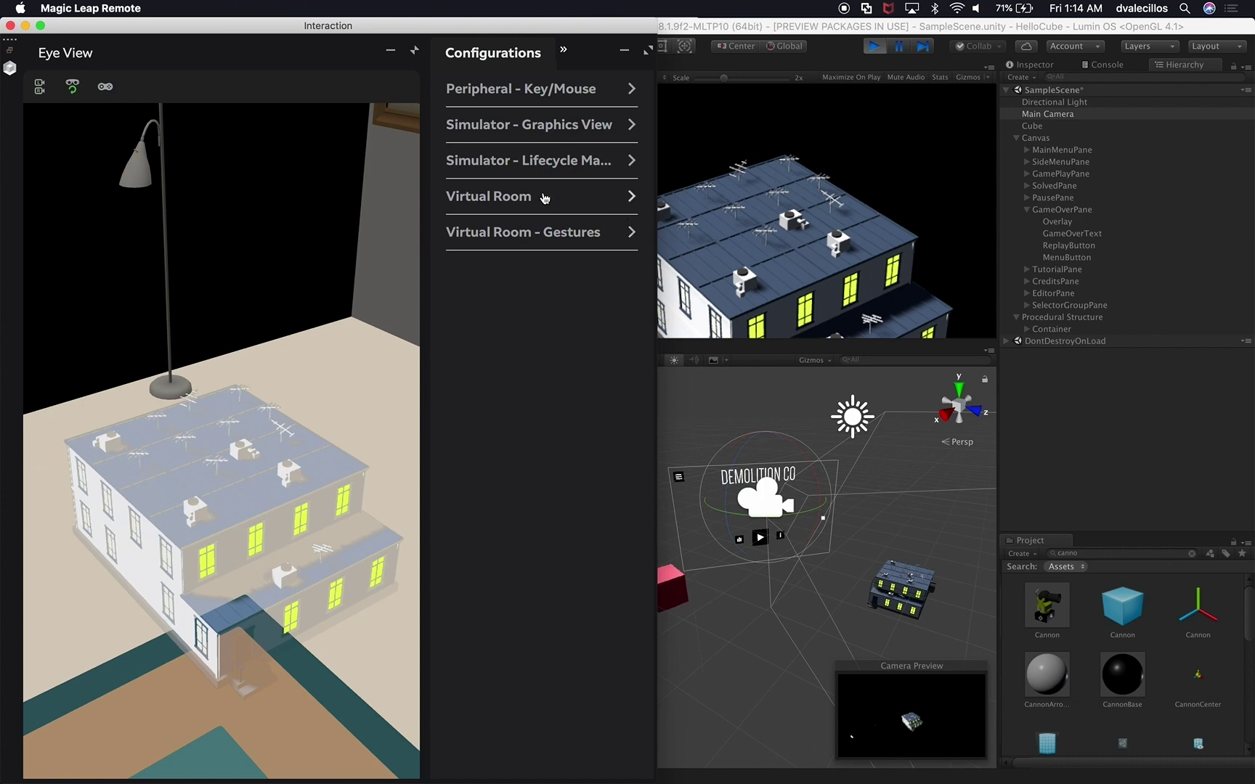
pyautogui.click(632, 198)
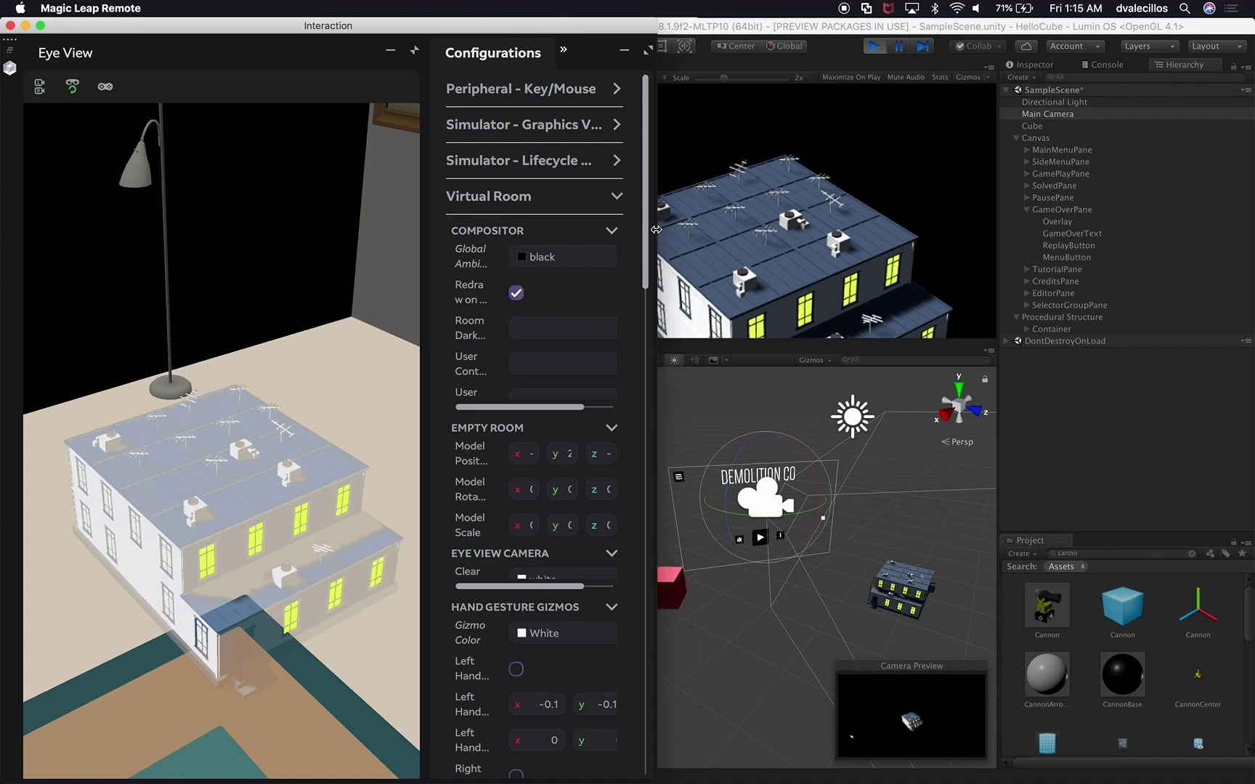
pyautogui.moveTo(660, 229); pyautogui.dragTo(1223, 286)
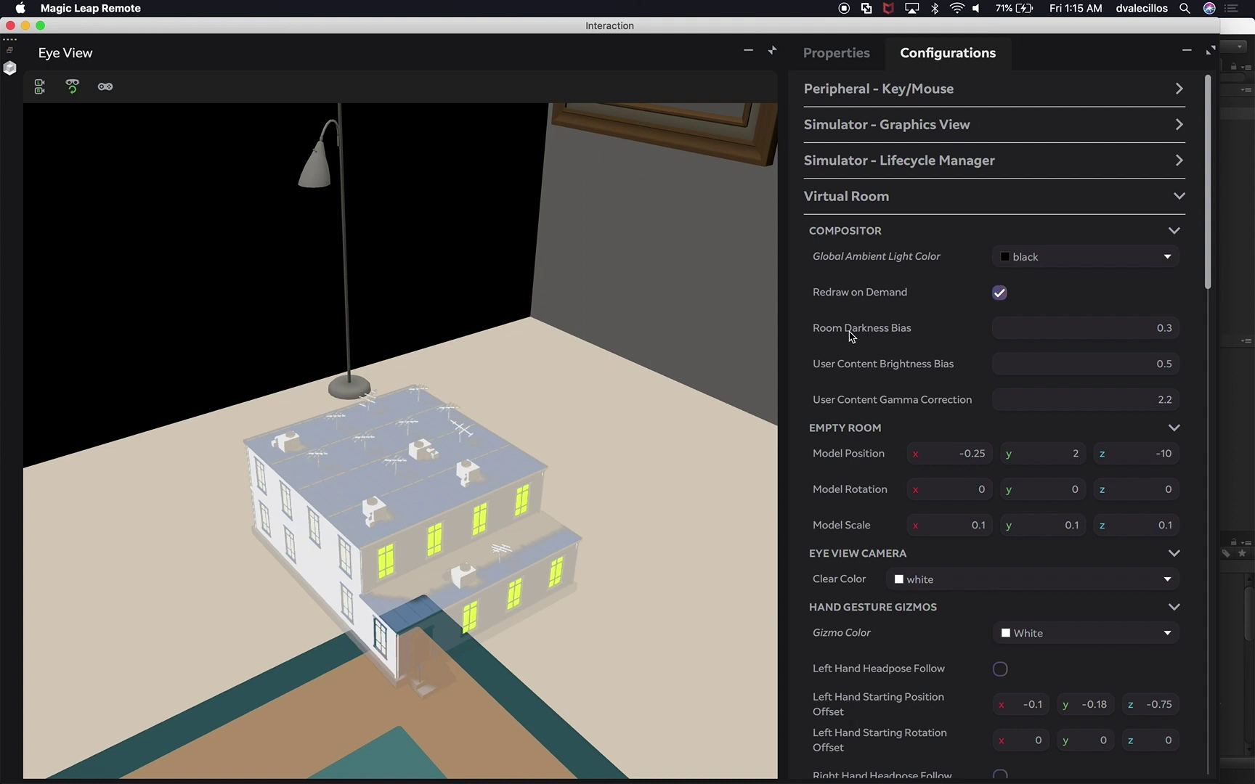
# Step: Set the Virtual Room compositor's Room Darkness Bias to 0.1
pyautogui.moveTo(853, 337)
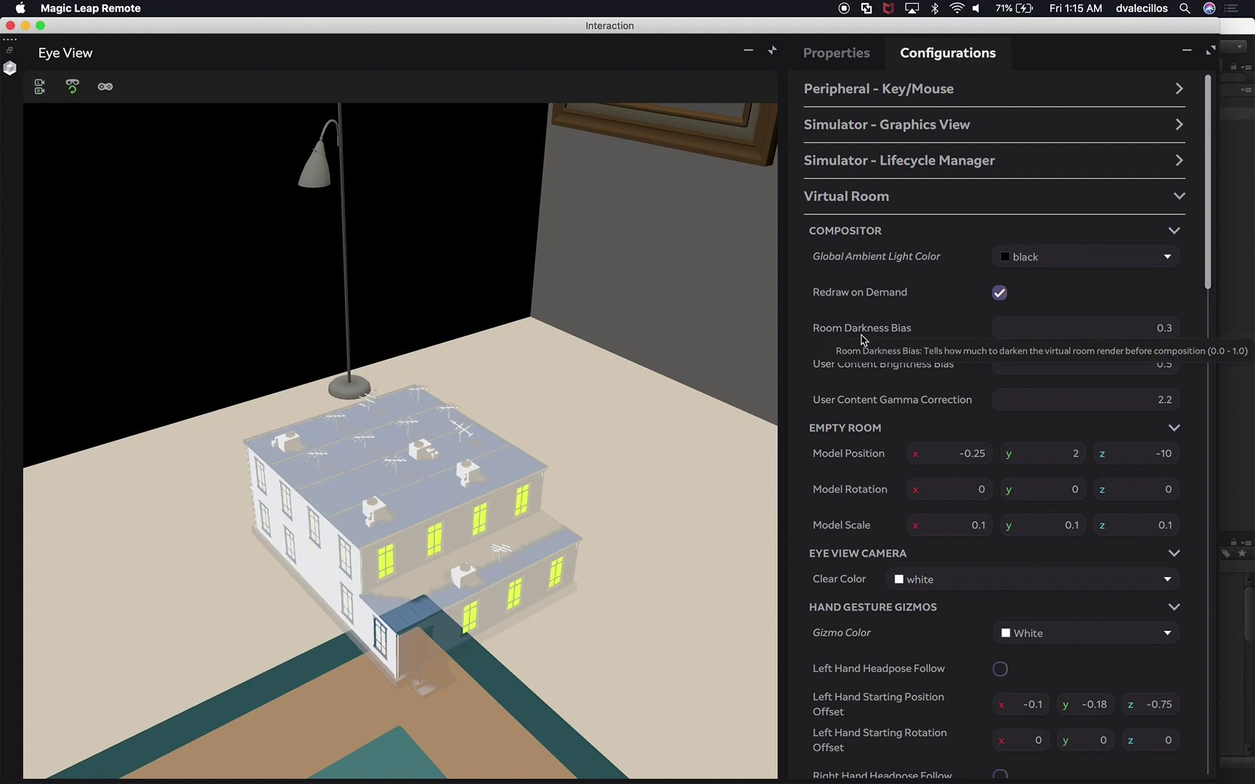
pyautogui.click(1140, 328)
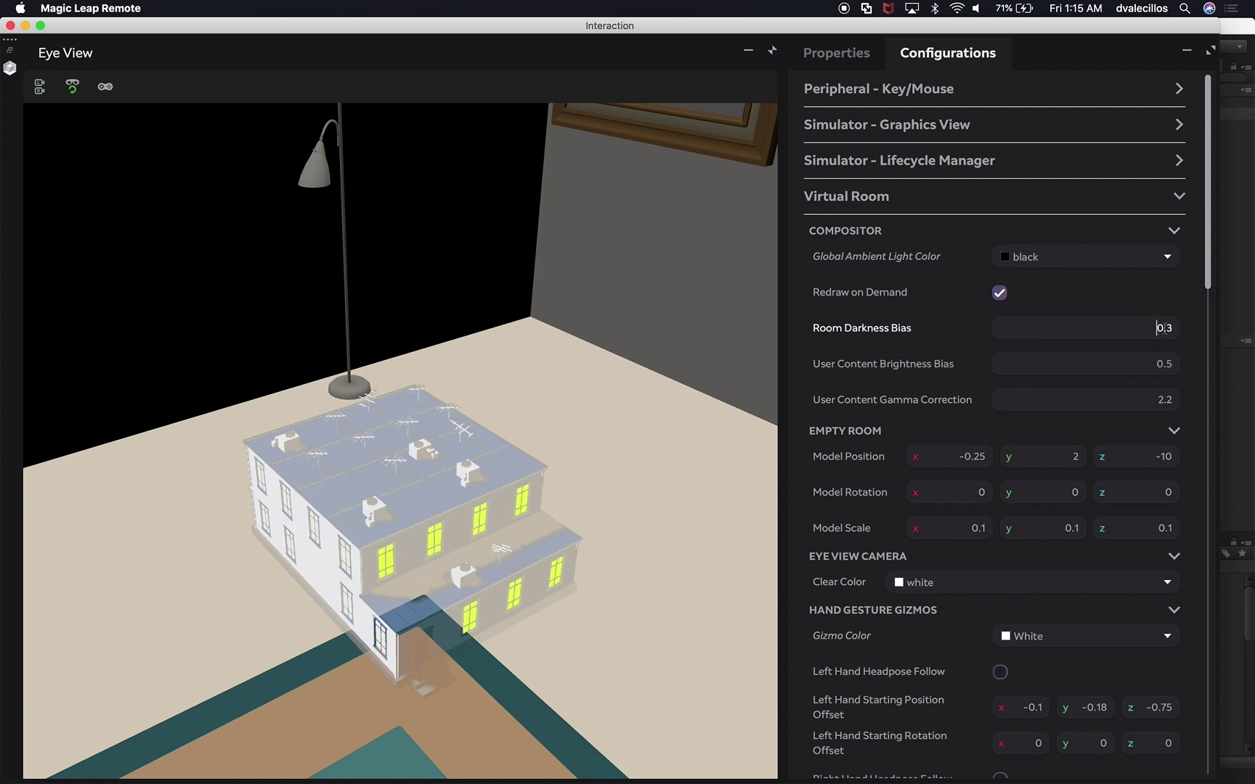
pyautogui.click(1171, 328)
pyautogui.press('Return')
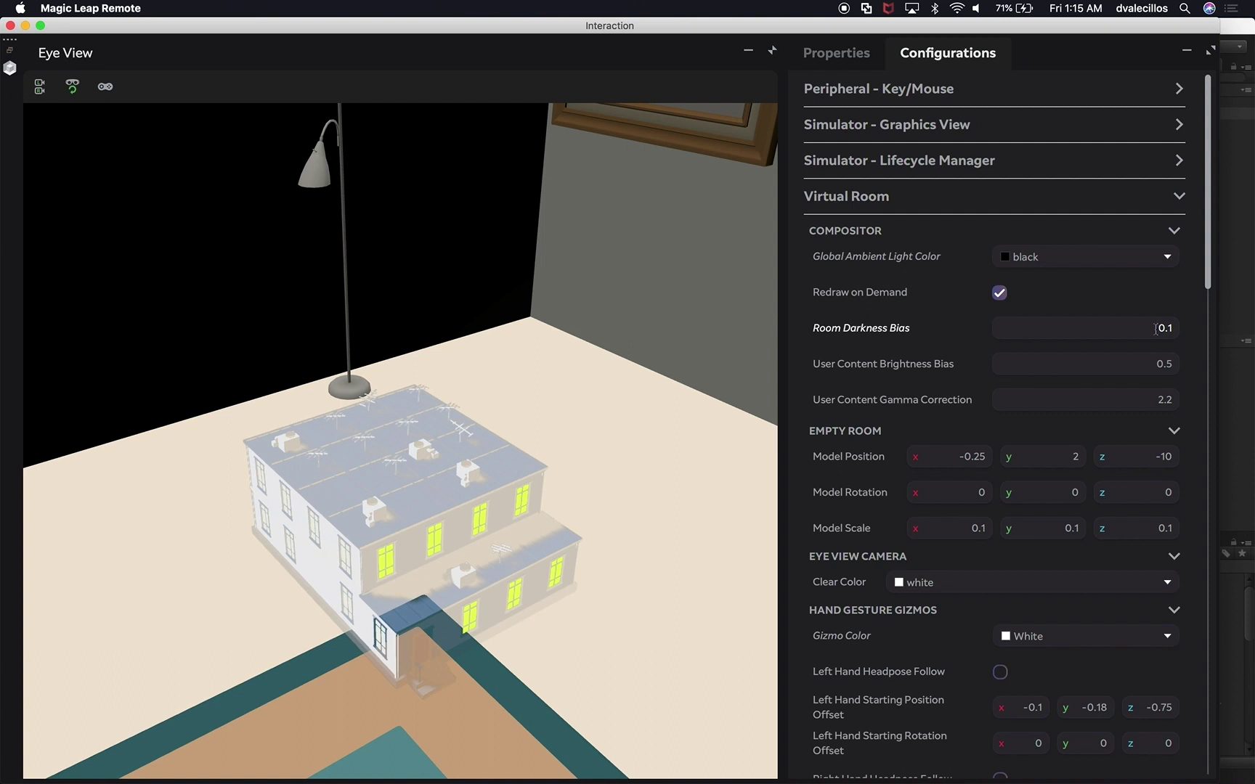
# Step: Darken the virtual room further by trying Room Darkness Bias values of 0.8 and 0.9
pyautogui.click(1183, 329)
pyautogui.press('Return')
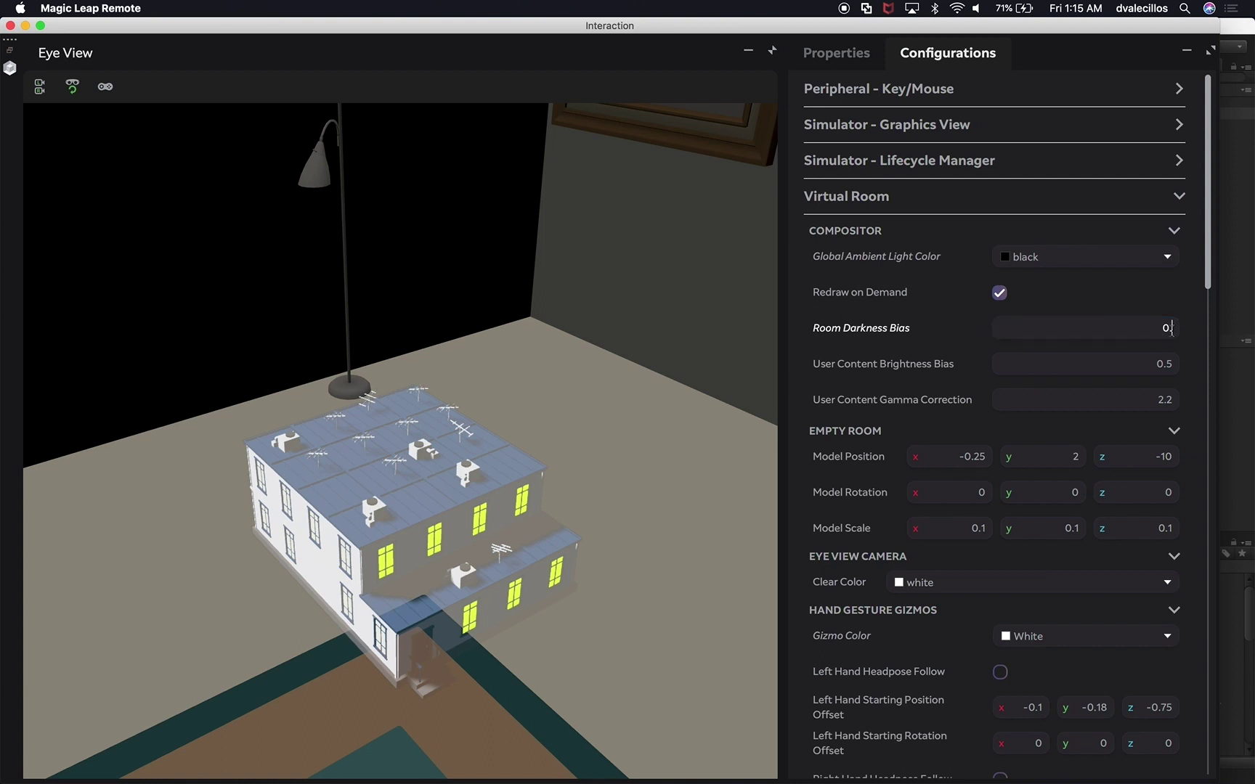
pyautogui.write('8')
pyautogui.press('Return')
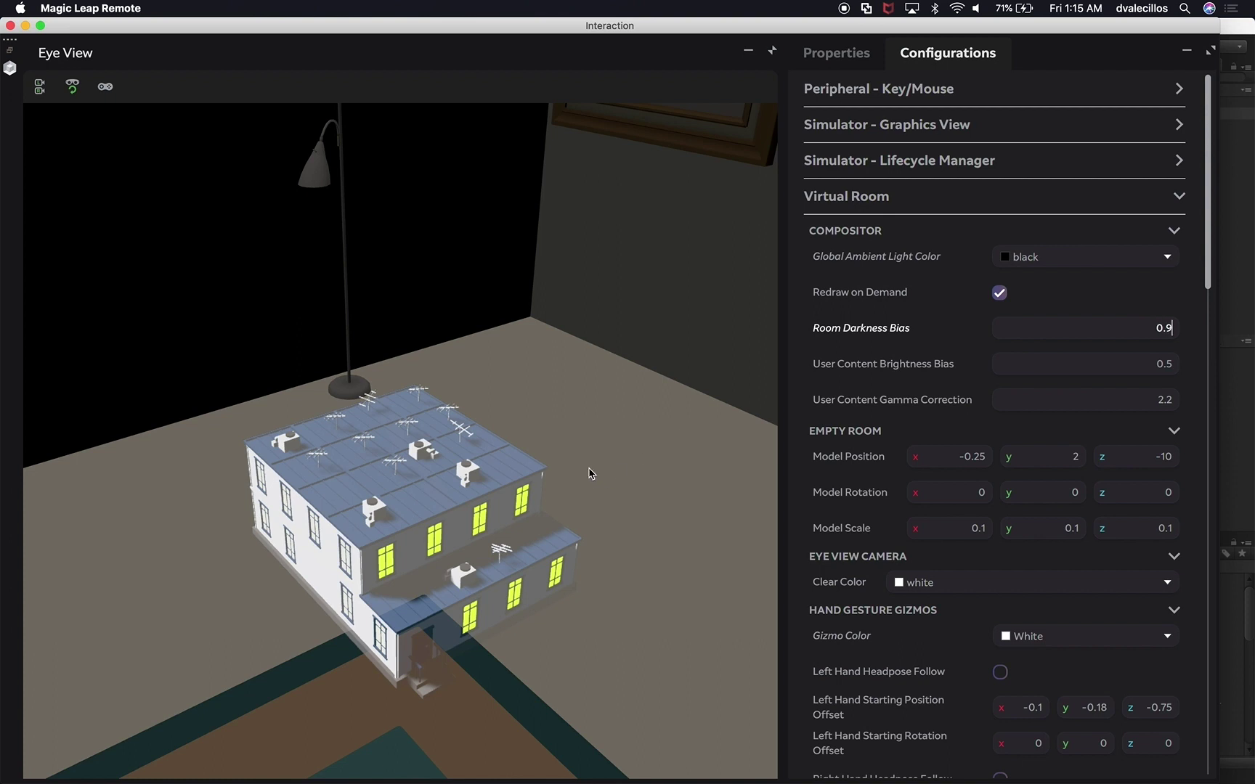
pyautogui.press('Return')
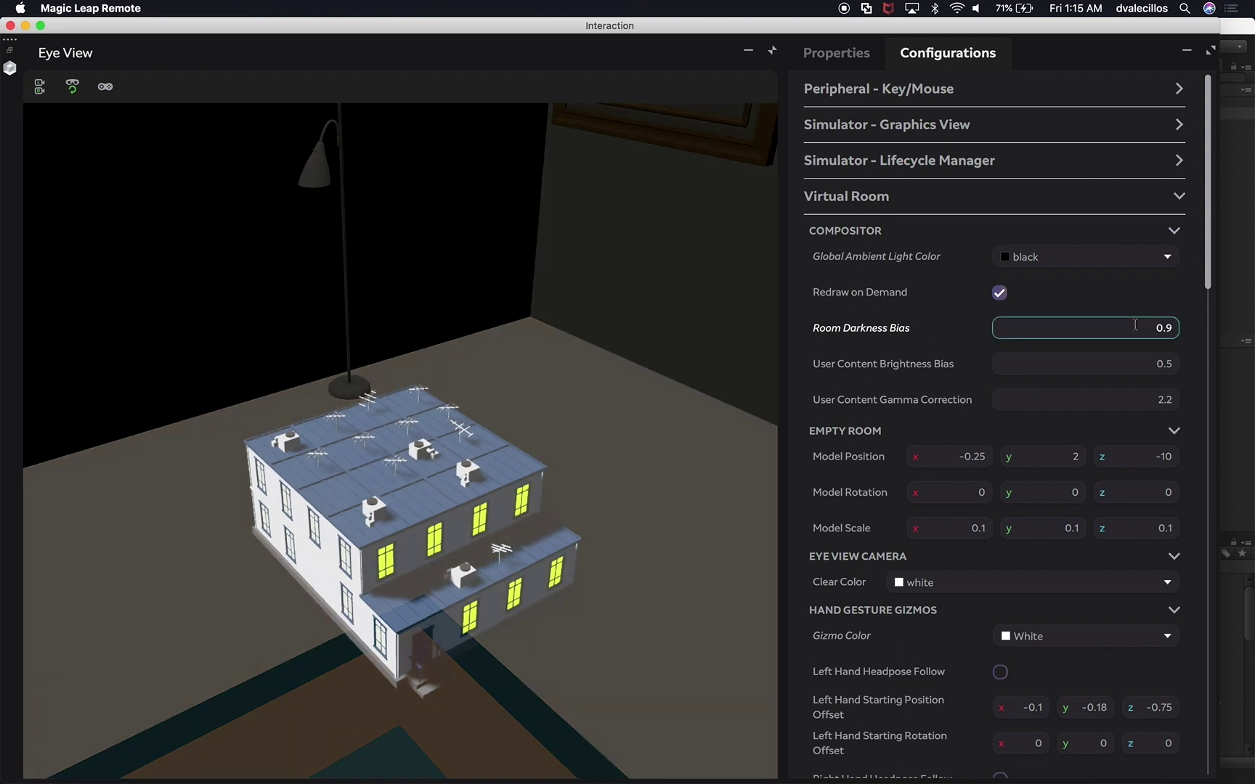
# Step: Try a Room Darkness Bias of 1 and settle on 0.95
pyautogui.doubleClick(1175, 331)
pyautogui.write('1')
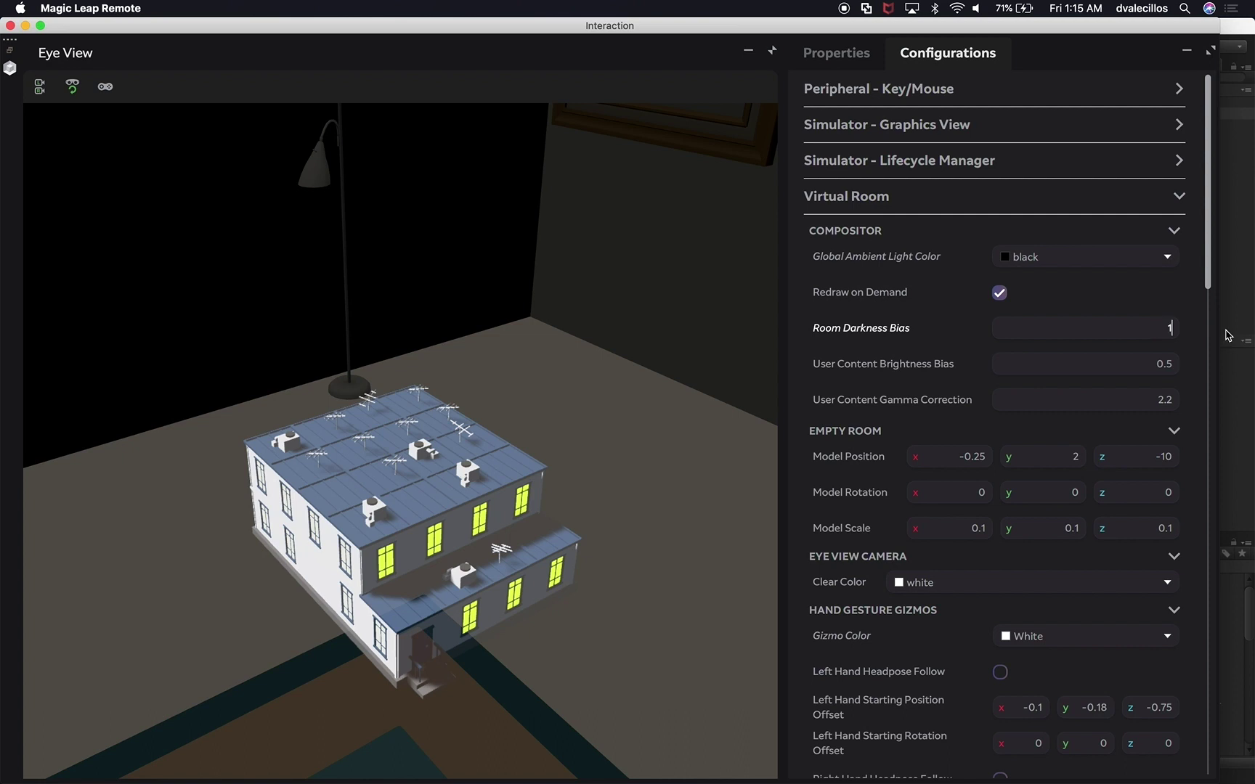
pyautogui.press('Return')
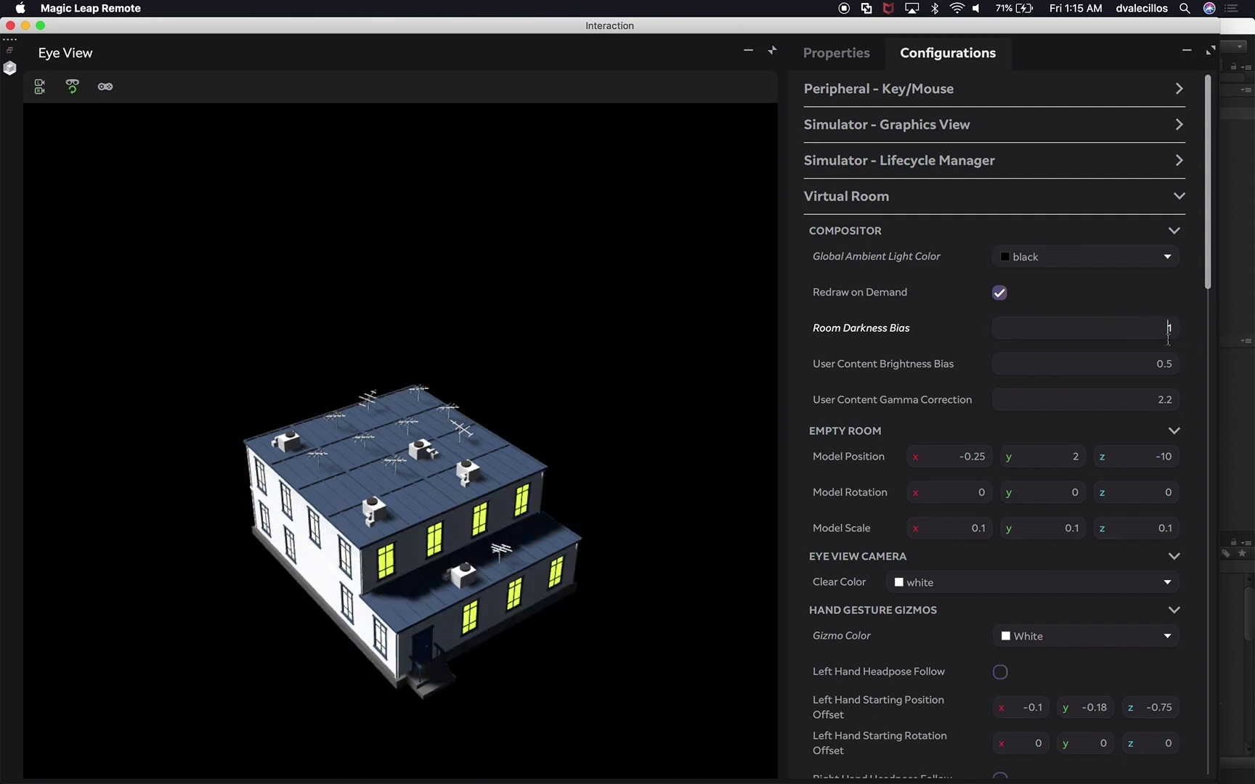
pyautogui.write('95')
pyautogui.press('Return')
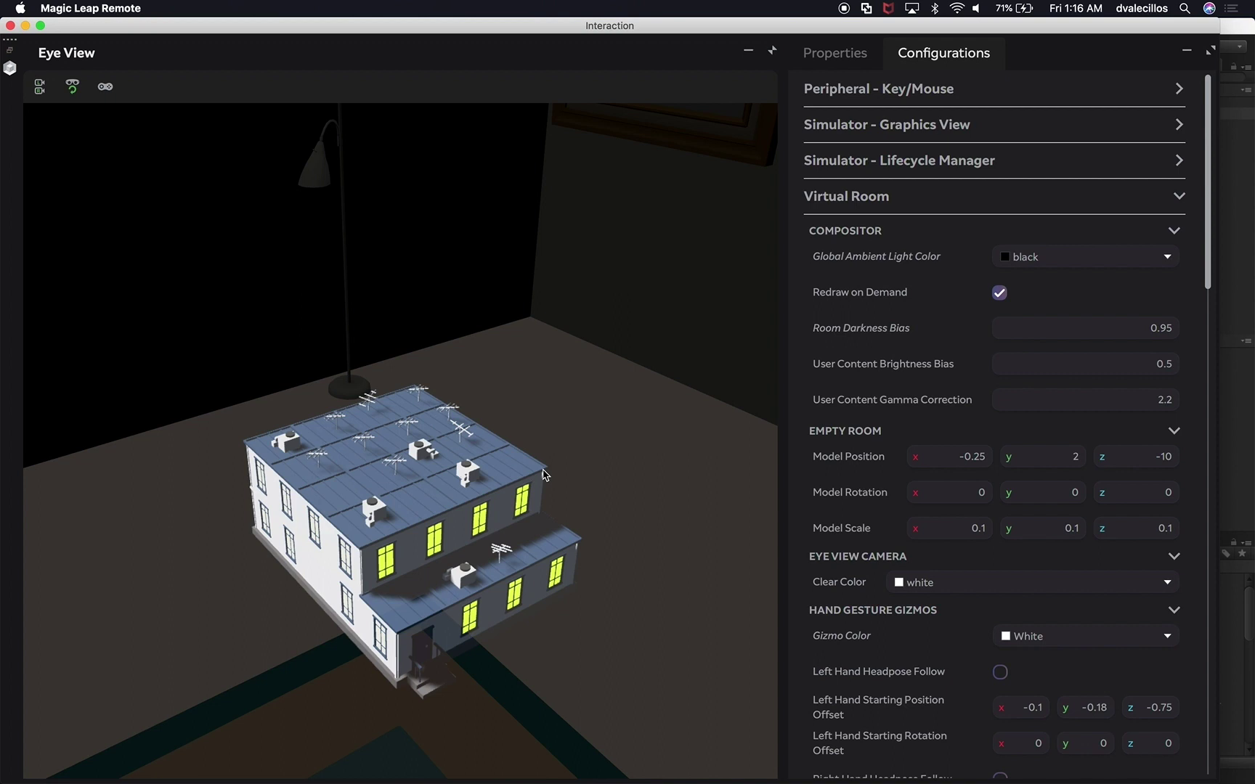
# Step: Try #b3b31a as the compositor's Global Ambient Light Color and change it to the darker olive #999900
pyautogui.click(1169, 258)
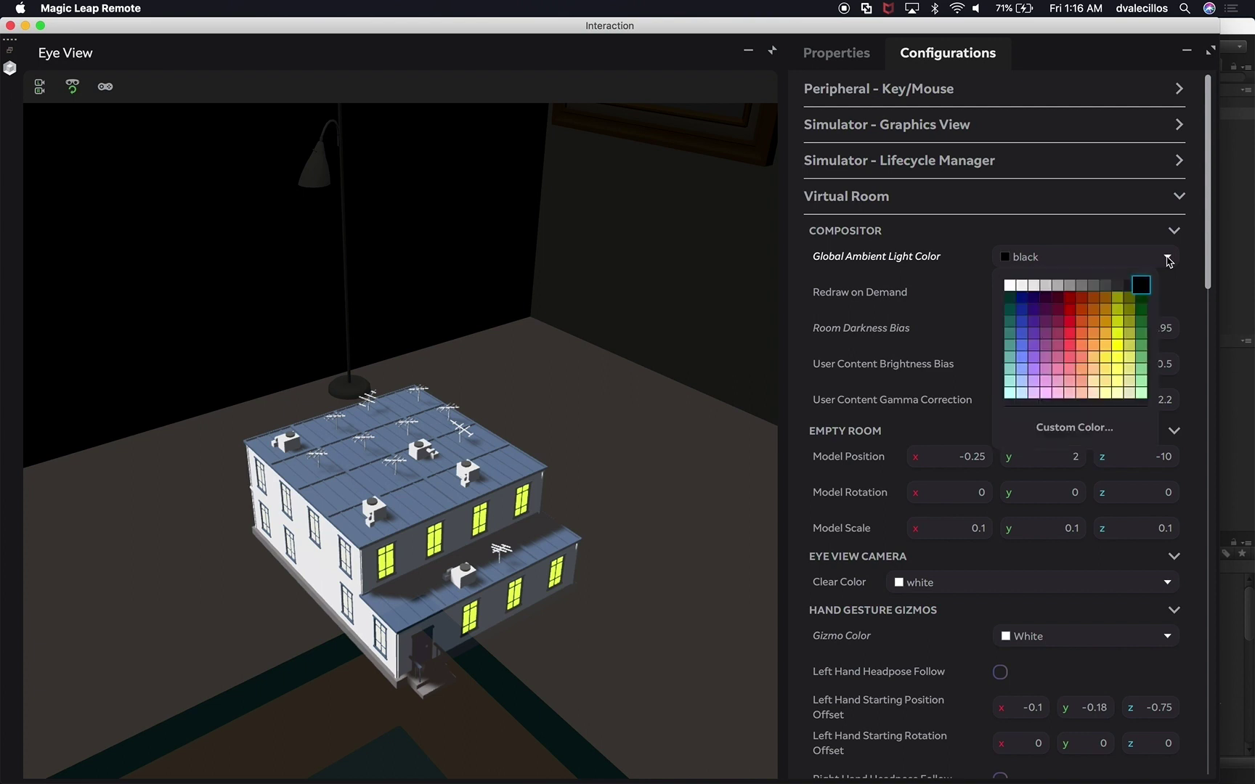
pyautogui.click(1122, 314)
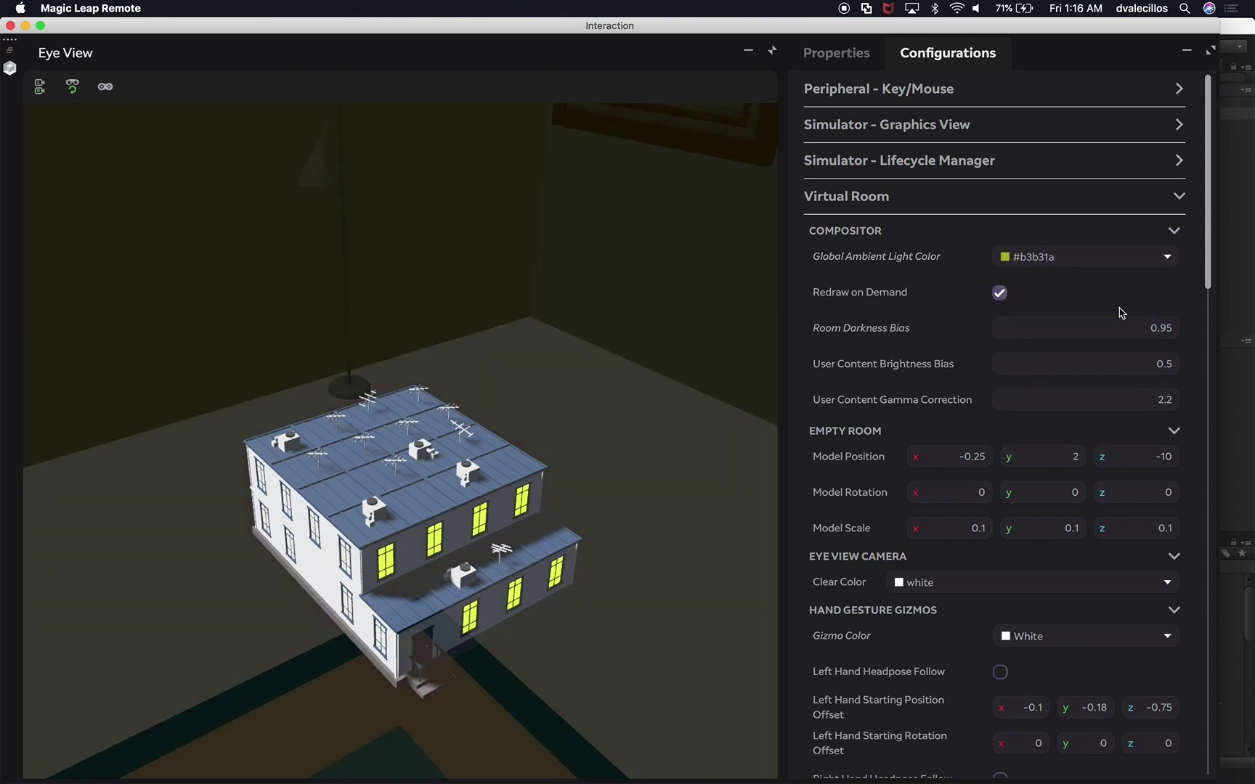
pyautogui.click(1169, 258)
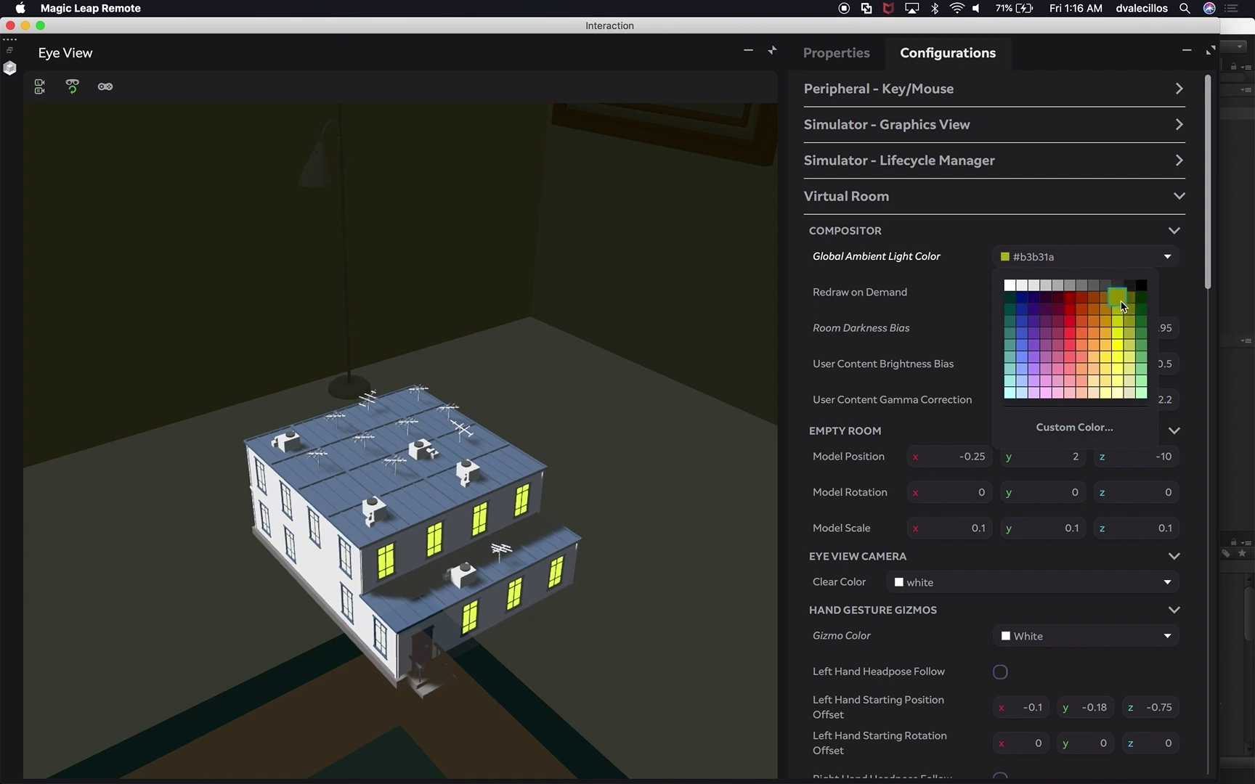
pyautogui.click(1121, 299)
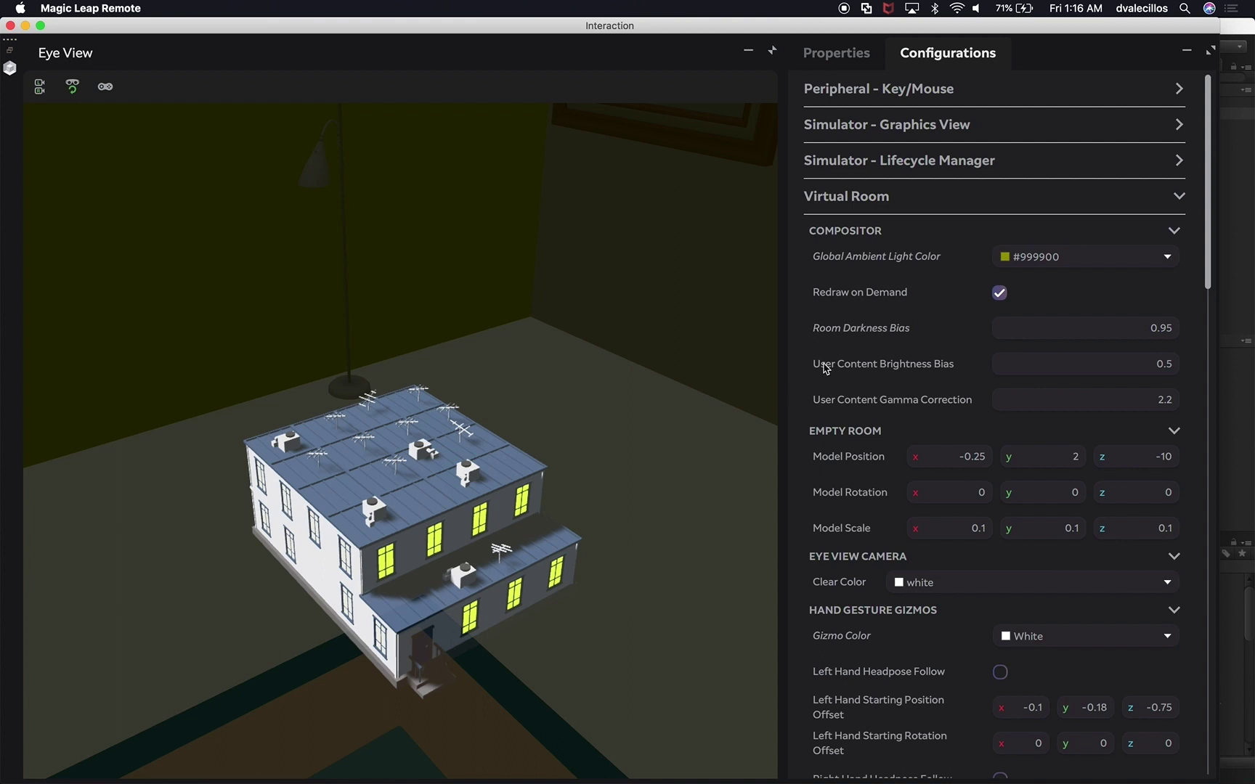
# Step: Set the compositor's Global Ambient Light Color to black
pyautogui.click(1127, 263)
pyautogui.click(1145, 293)
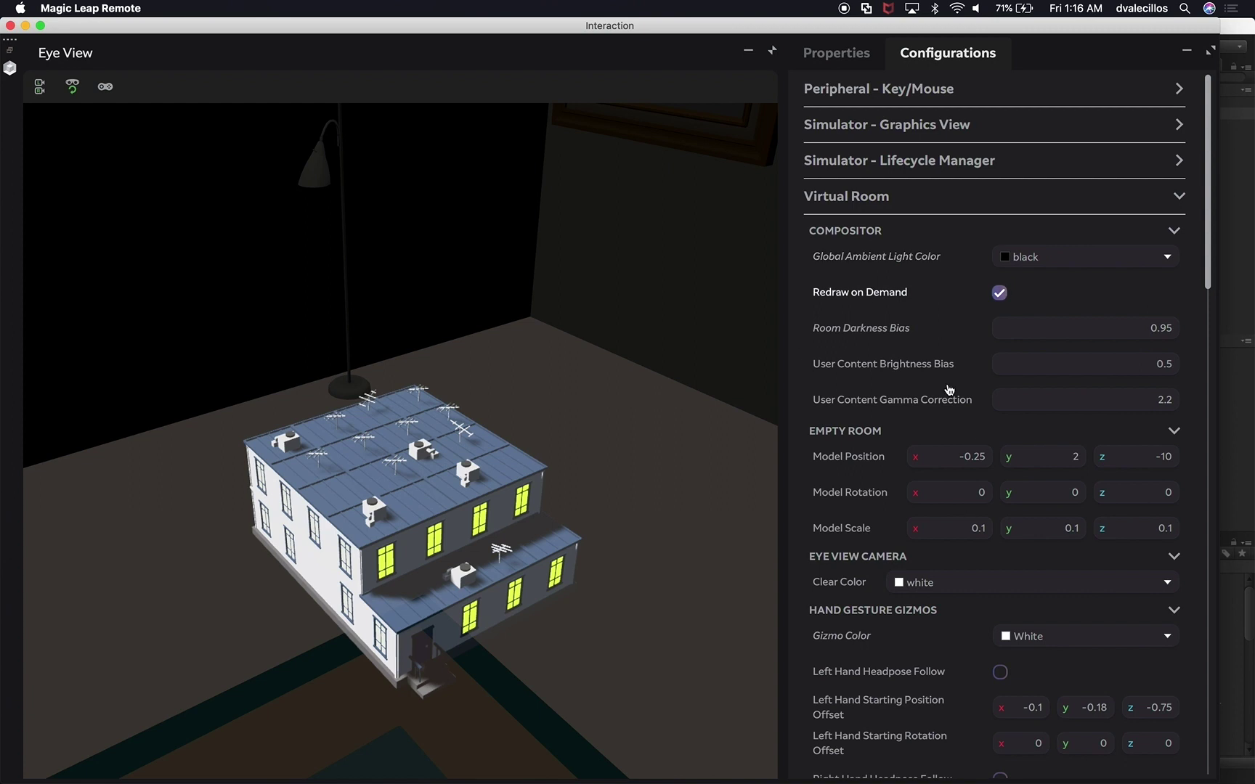
pyautogui.moveTo(968, 293)
# Step: Collapse the Properties and Configurations area and narrow the Interaction window until Unity's Game and Scene views are uncovered beside it
pyautogui.moveTo(1220, 310); pyautogui.dragTo(819, 312)
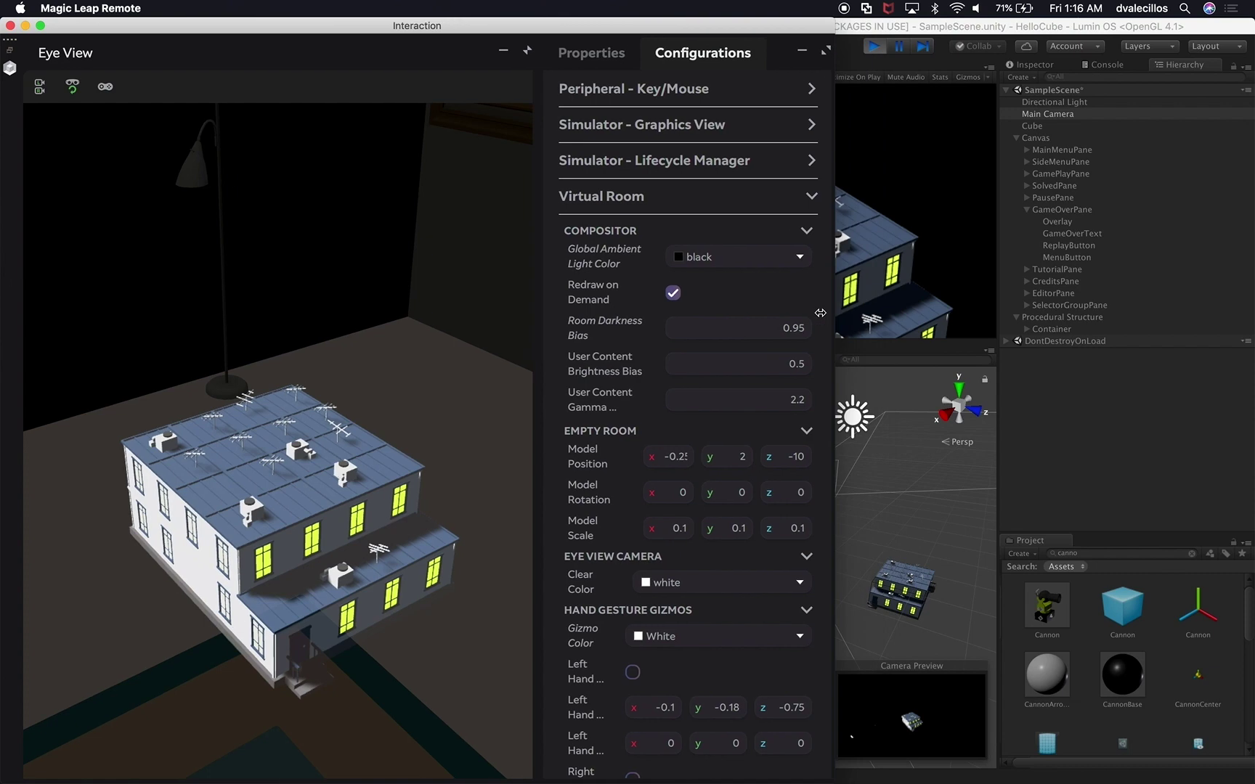
pyautogui.click(786, 50)
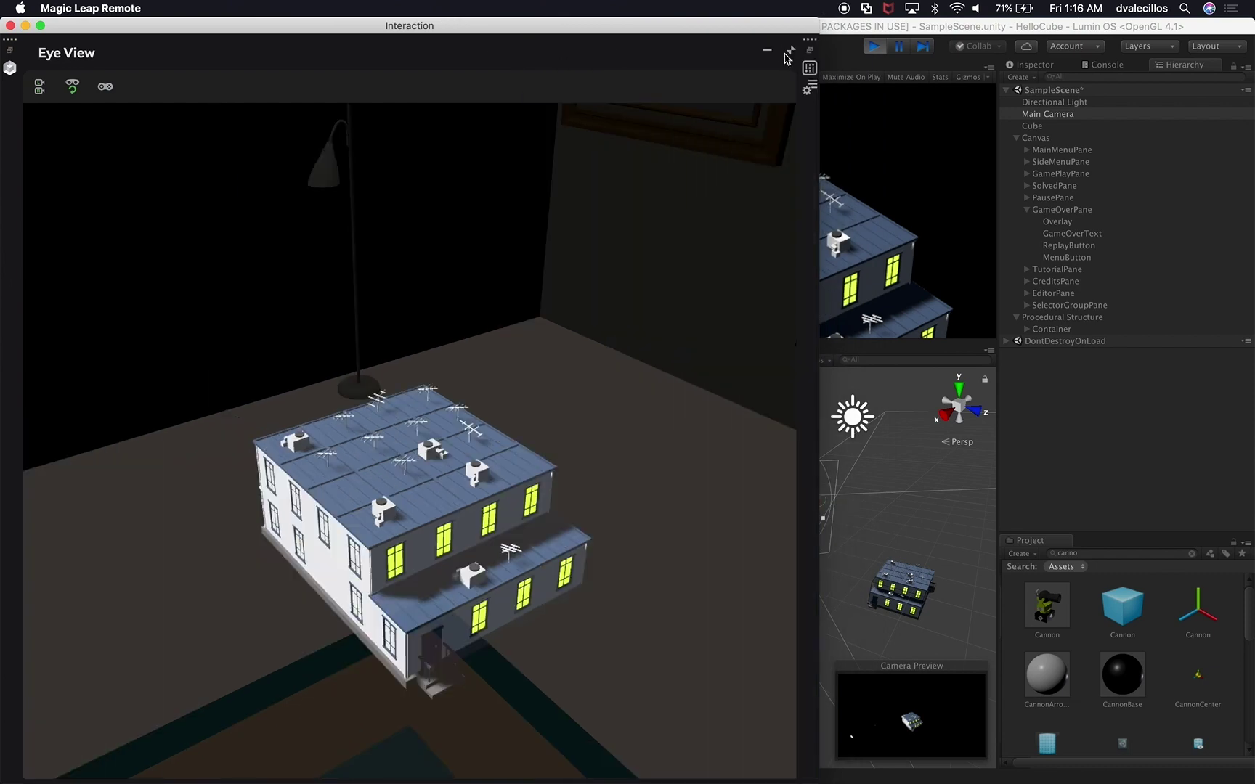
pyautogui.moveTo(816, 196); pyautogui.dragTo(531, 213)
# Step: Switch to Unity and move the playing scene's camera inside the building to examine its interior in the Game view and Eye View
pyautogui.click(763, 205)
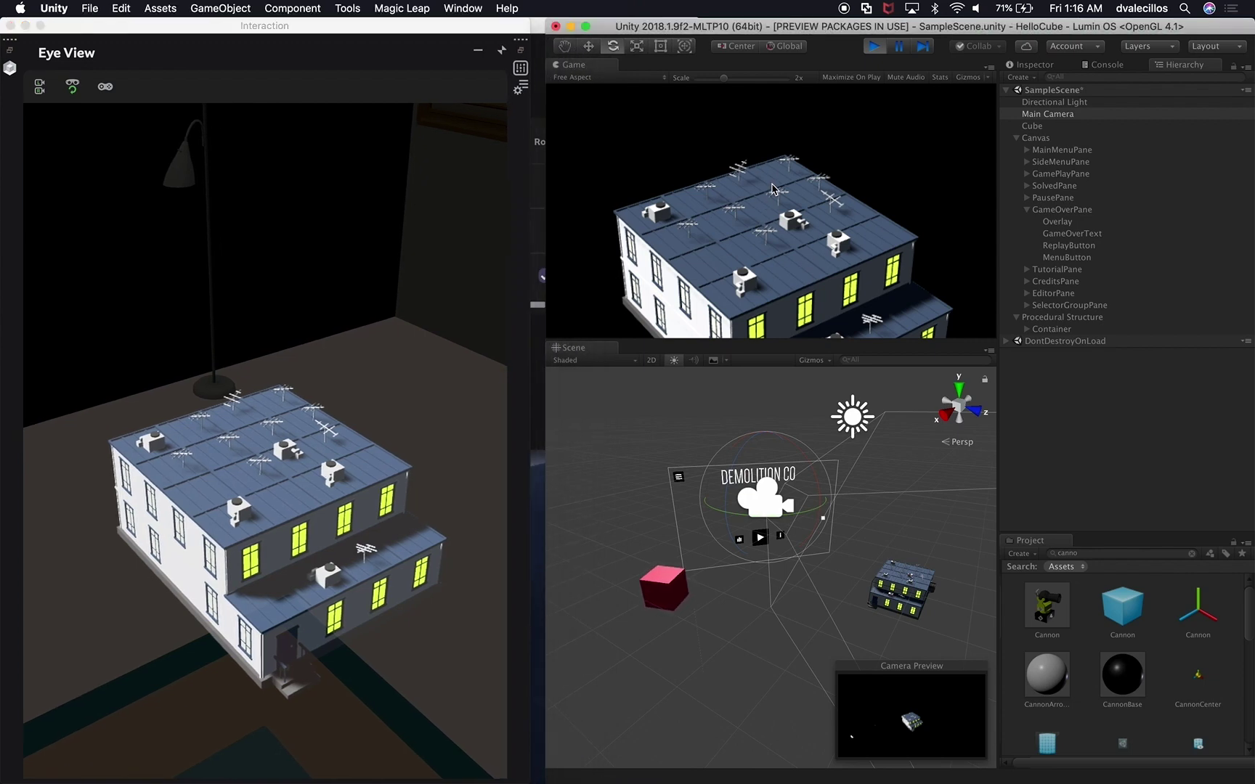
pyautogui.click(774, 189)
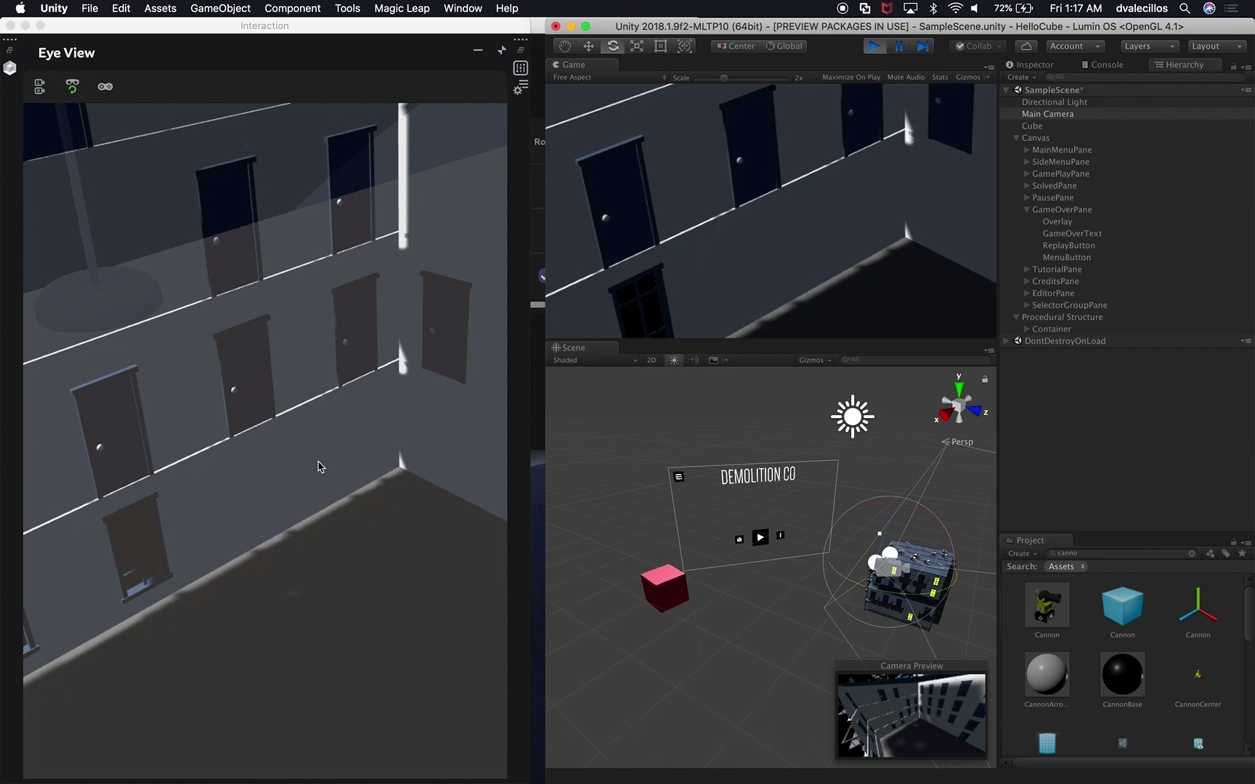
pyautogui.click(337, 501)
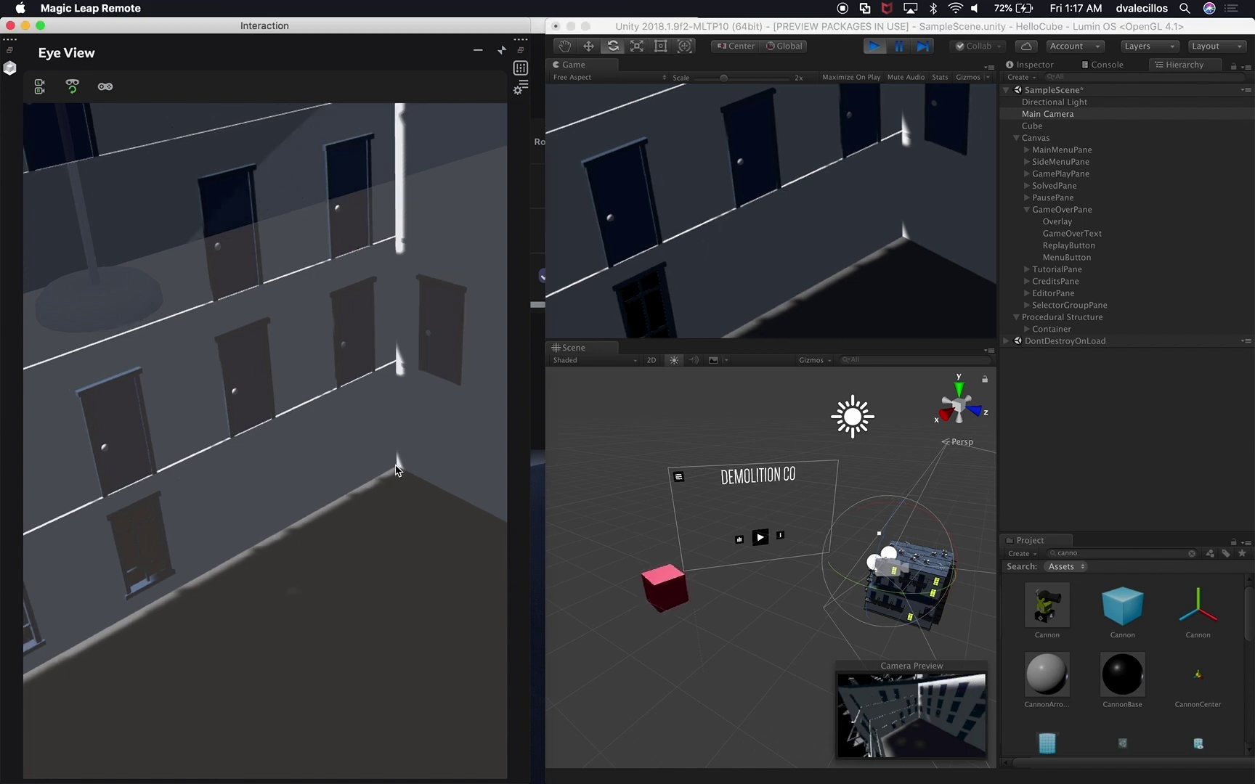